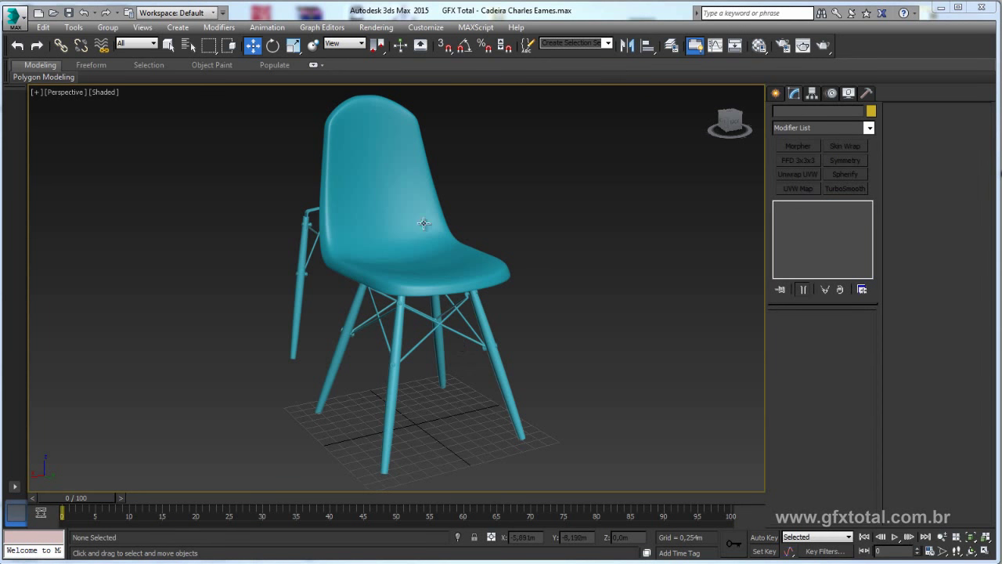
# Select the Eames chair's seat shell and reframe the Perspective view around it.
pyautogui.click(374, 184)
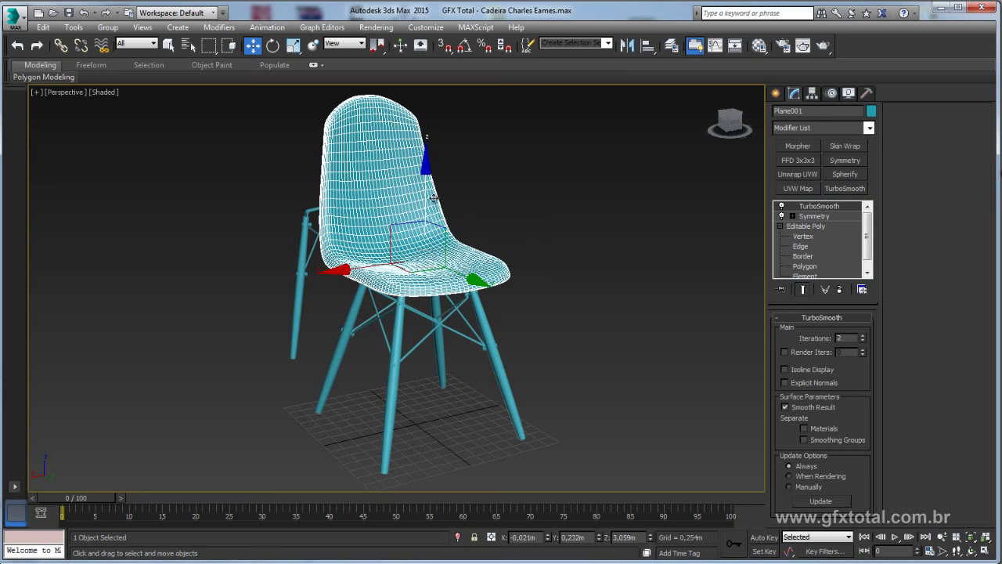
pyautogui.keyDown('alt'); pyautogui.moveTo(527, 221); pyautogui.dragTo(595, 195, button='middle'); pyautogui.keyUp('alt')
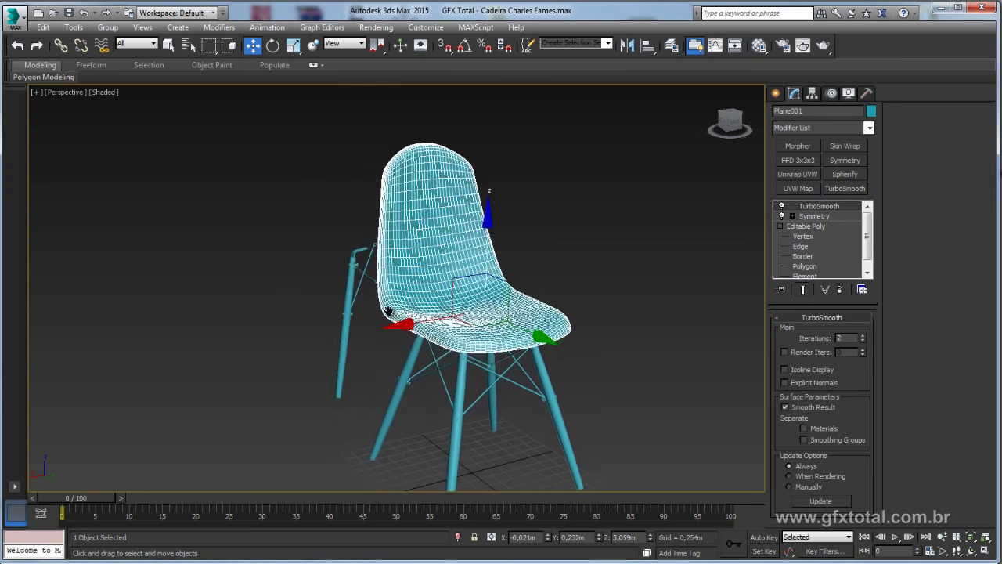
# Reassign NVIDIA mental ray as the production renderer in Render Setup.
pyautogui.click(783, 47)
pyautogui.moveTo(729, 91); pyautogui.dragTo(340, 96)
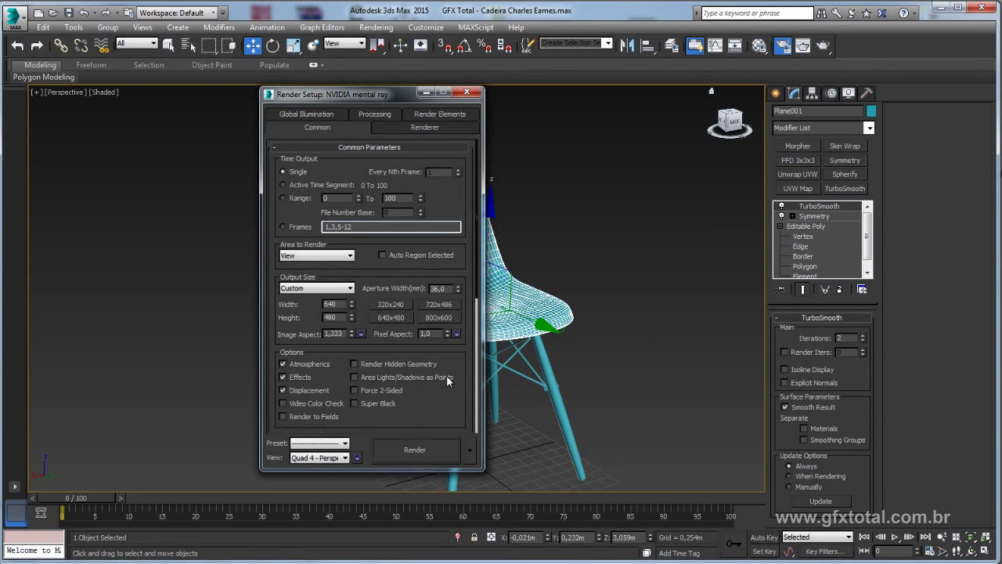
pyautogui.scroll(-3, 464, 422)
pyautogui.scroll(-3, 428, 323)
pyautogui.click(365, 427)
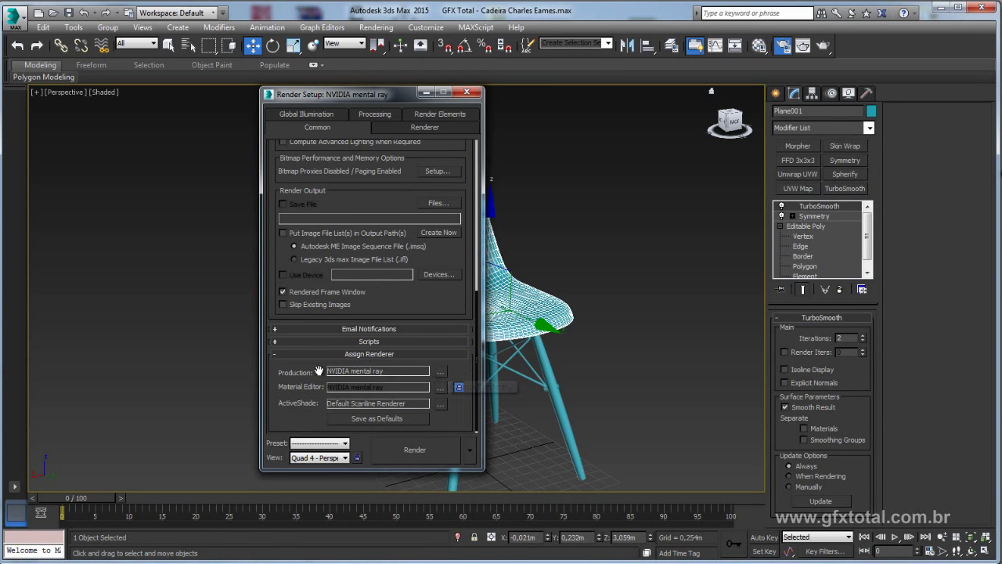
pyautogui.click(441, 373)
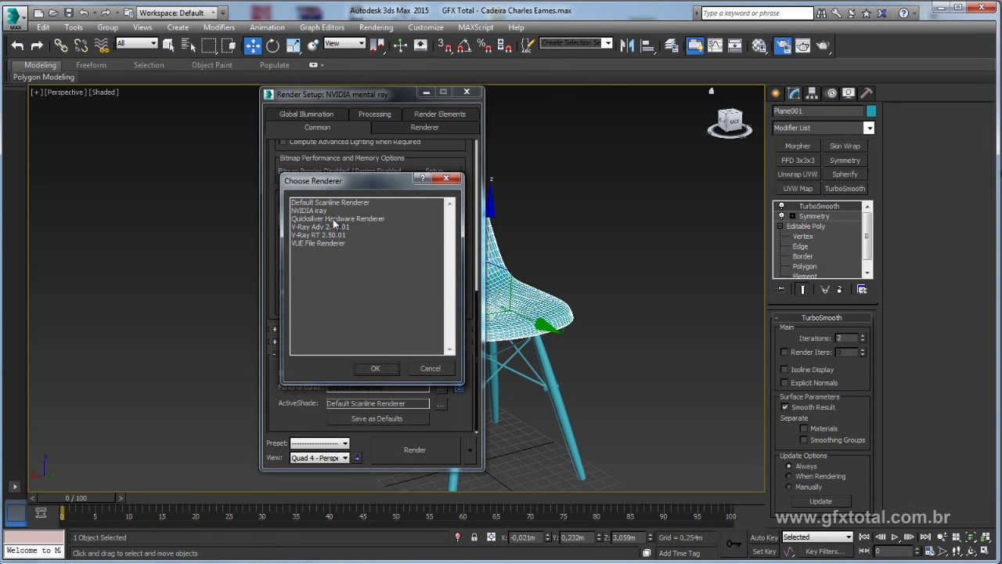
pyautogui.doubleClick(335, 202)
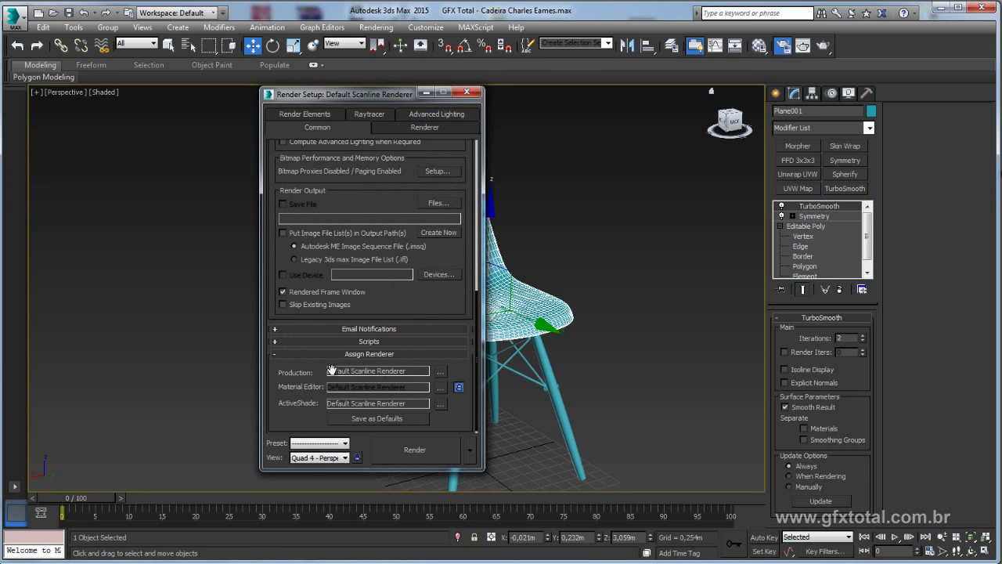
pyautogui.click(441, 374)
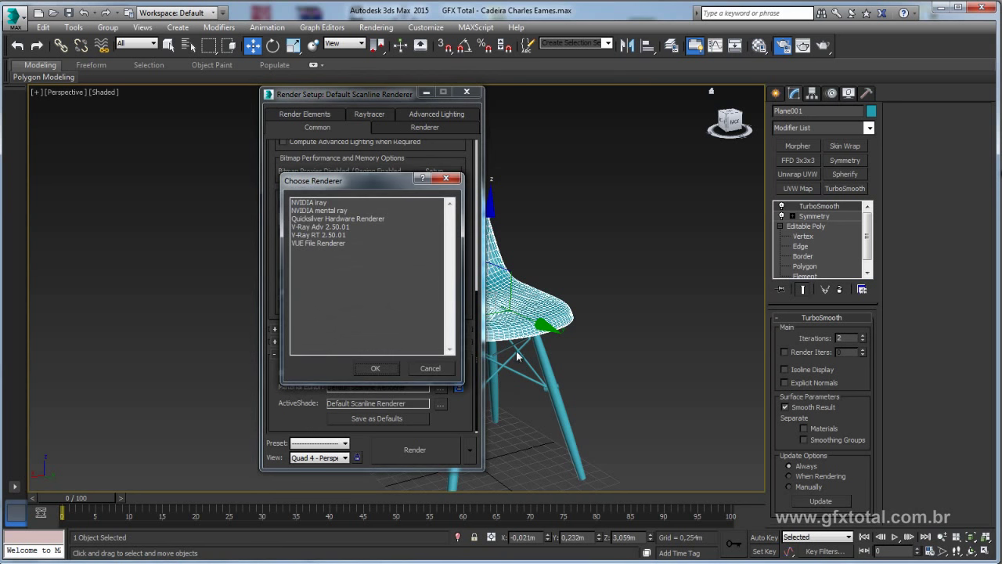
pyautogui.doubleClick(343, 211)
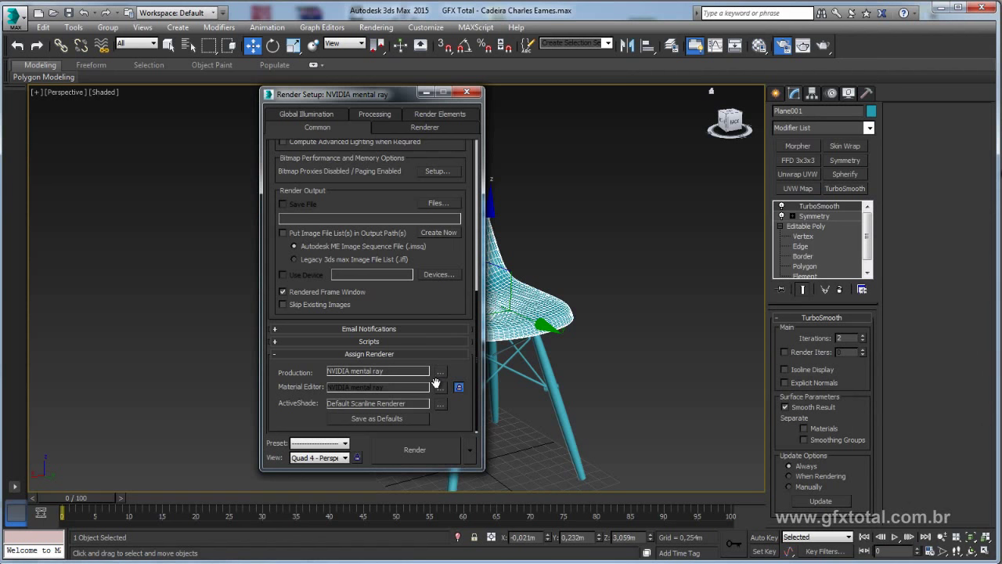
# Disable Final Gather, test-render, and lower Image Precision from Low to Draft.
pyautogui.moveTo(344, 96); pyautogui.dragTo(300, 74)
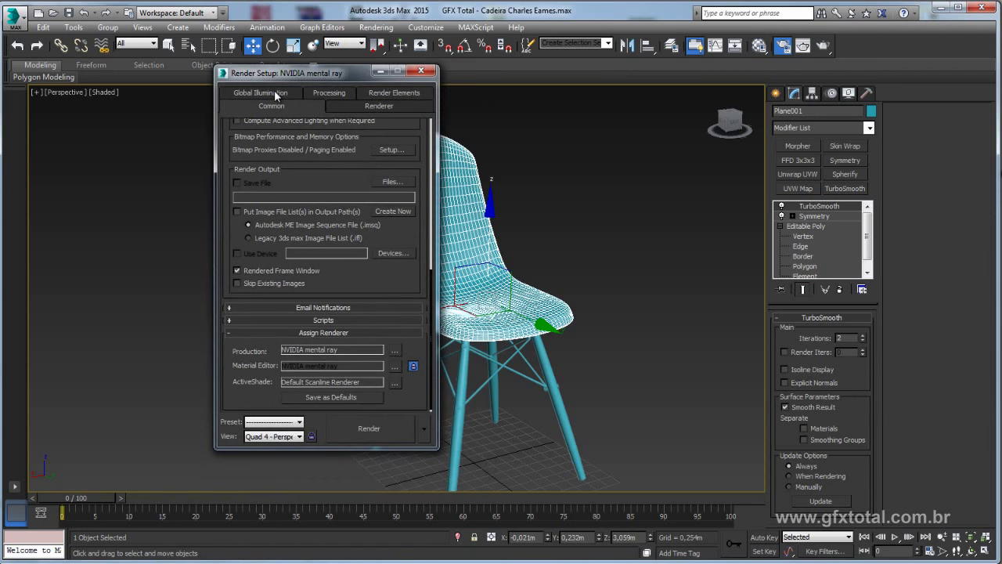
pyautogui.click(270, 93)
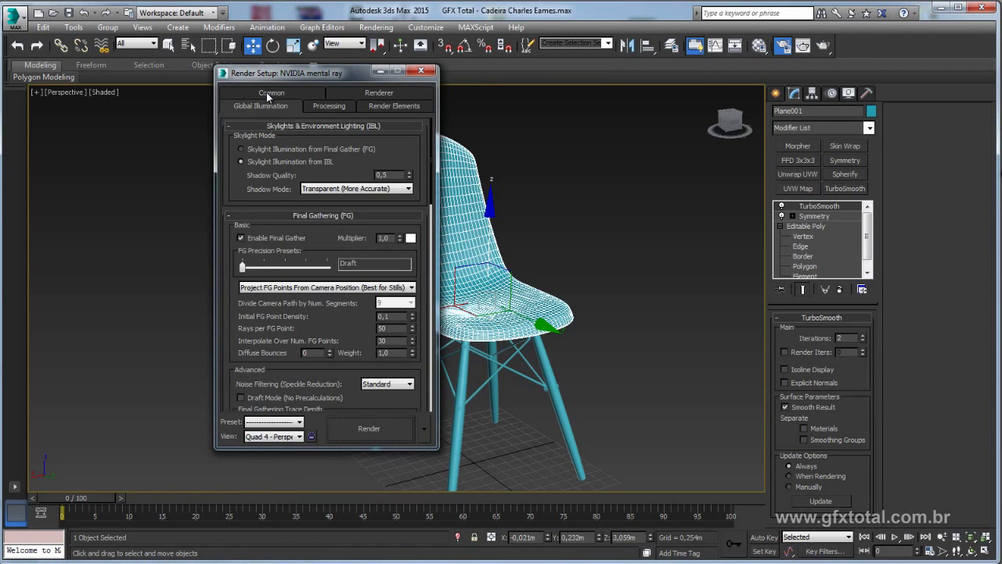
pyautogui.click(240, 238)
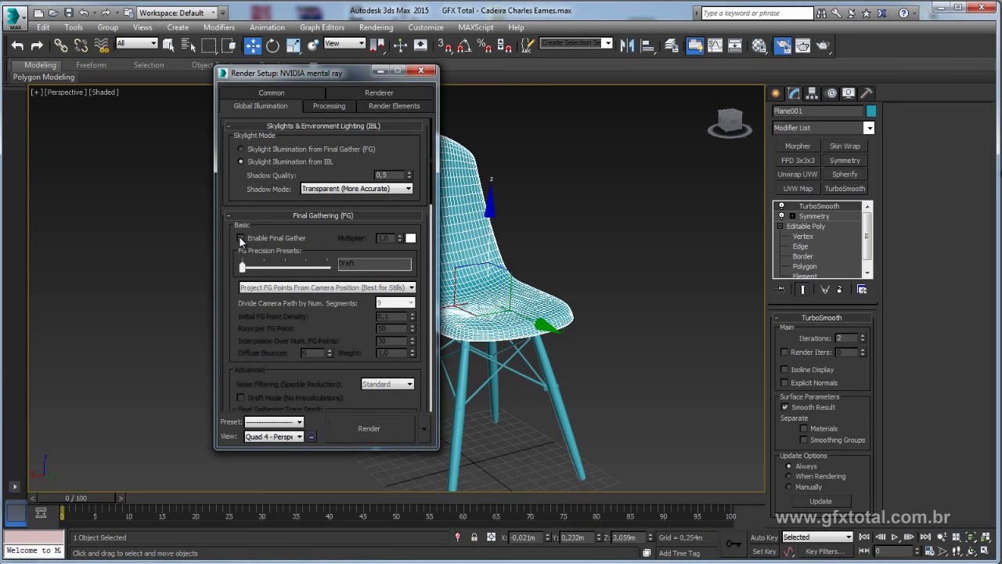
pyautogui.click(803, 47)
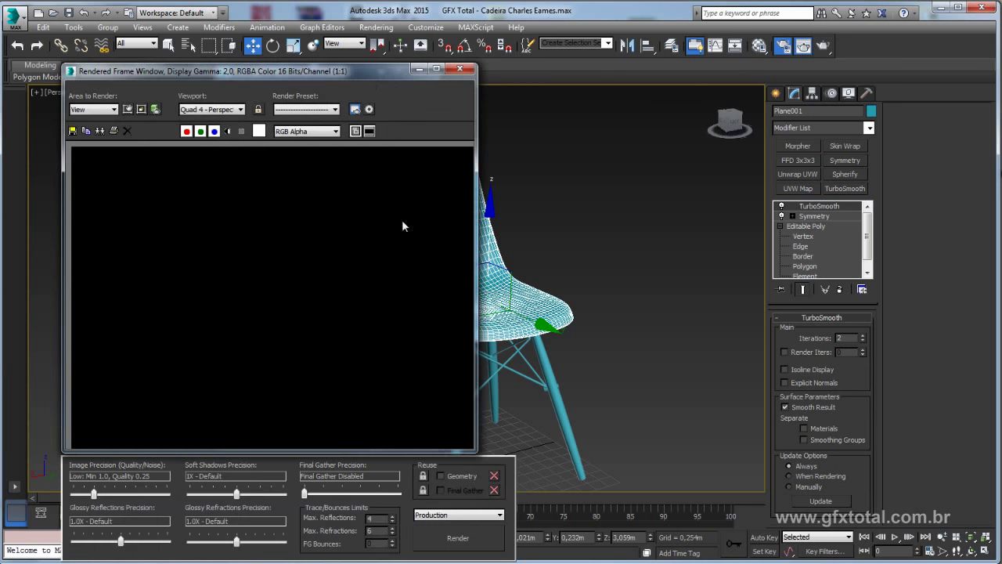
pyautogui.moveTo(351, 75); pyautogui.dragTo(538, 50)
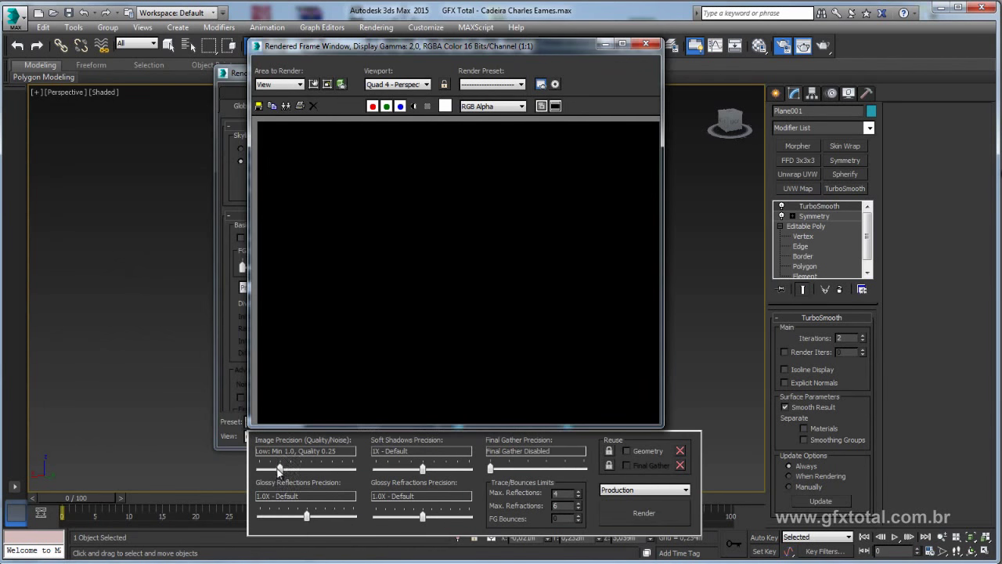
pyautogui.moveTo(279, 469); pyautogui.dragTo(270, 469)
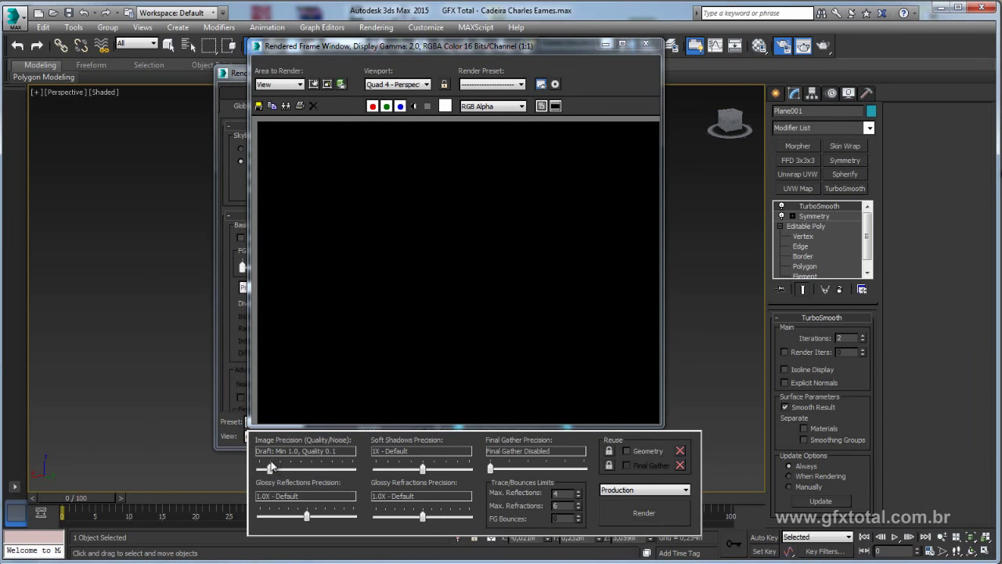
# Re-render the chair at Draft quality, close the render windows, and bring up the Material Editor.
pyautogui.click(645, 44)
pyautogui.click(806, 45)
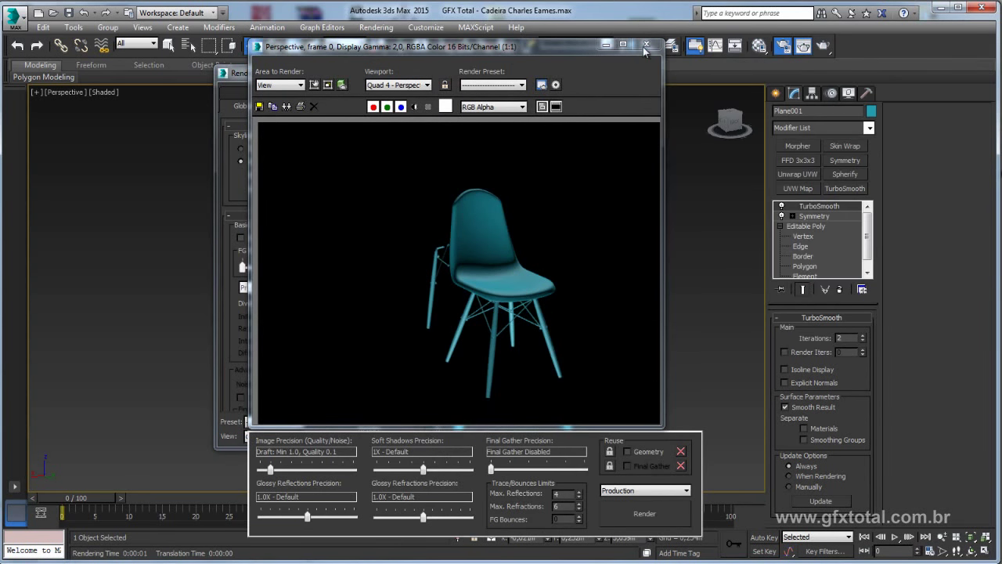
pyautogui.click(645, 45)
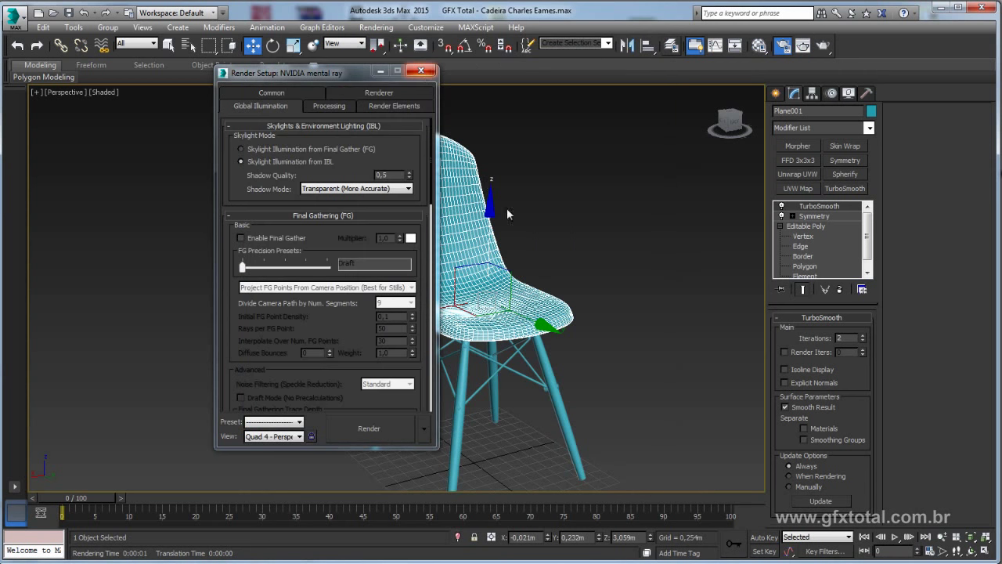
pyautogui.click(421, 73)
pyautogui.click(759, 45)
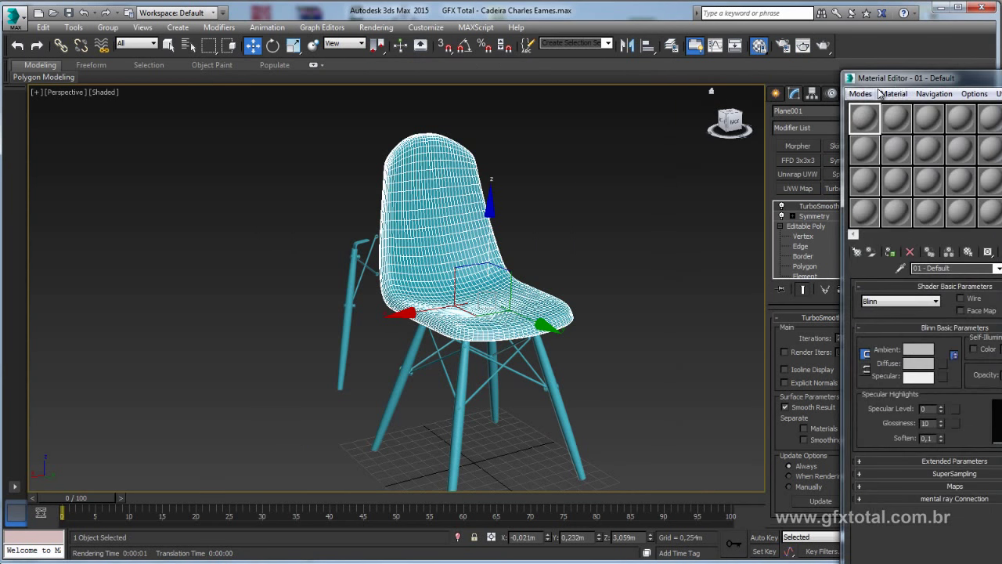
# Try the Slate Material Editor, then return to the compact Material Editor beside the viewport.
pyautogui.moveTo(914, 82); pyautogui.dragTo(184, 54)
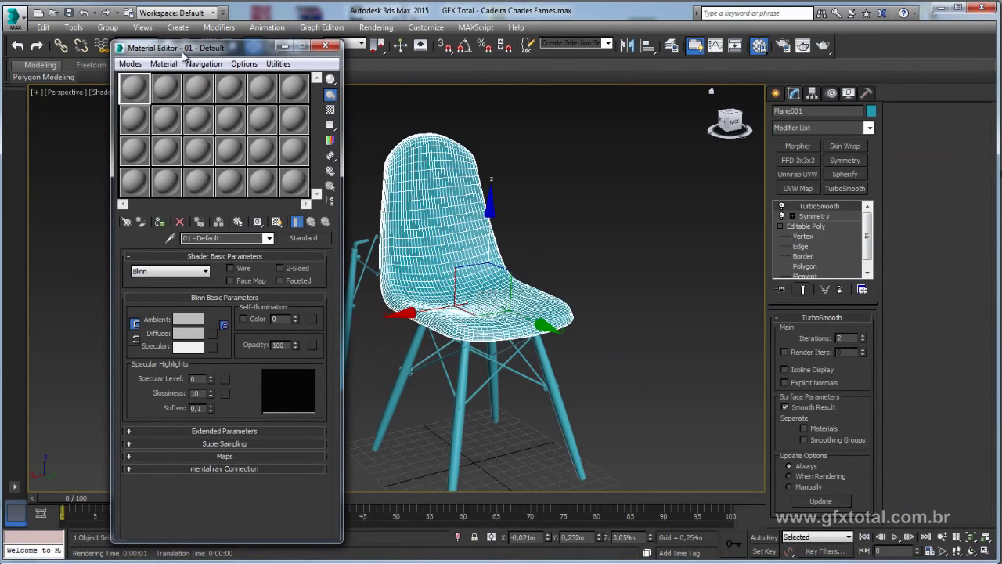
pyautogui.click(131, 66)
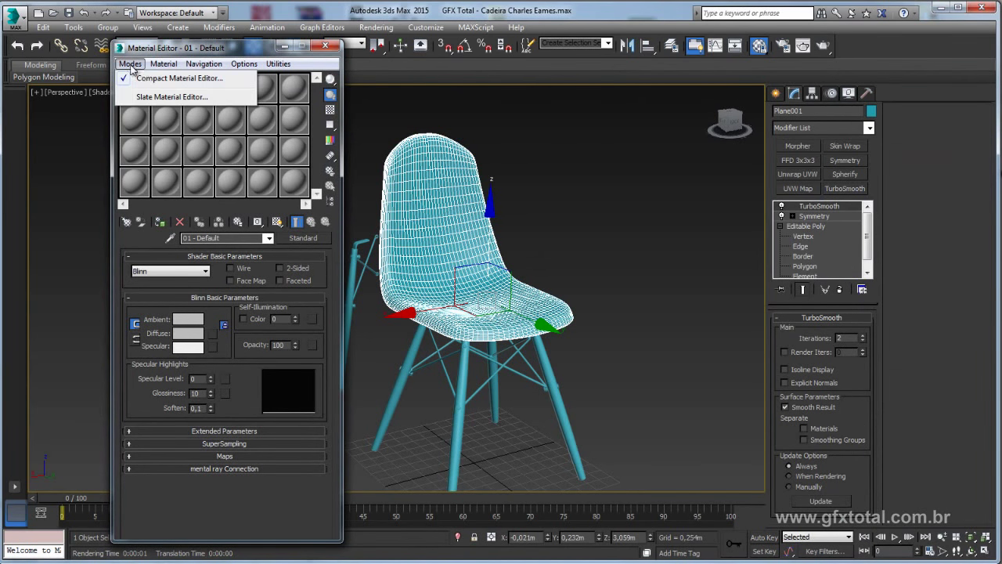
pyautogui.click(165, 97)
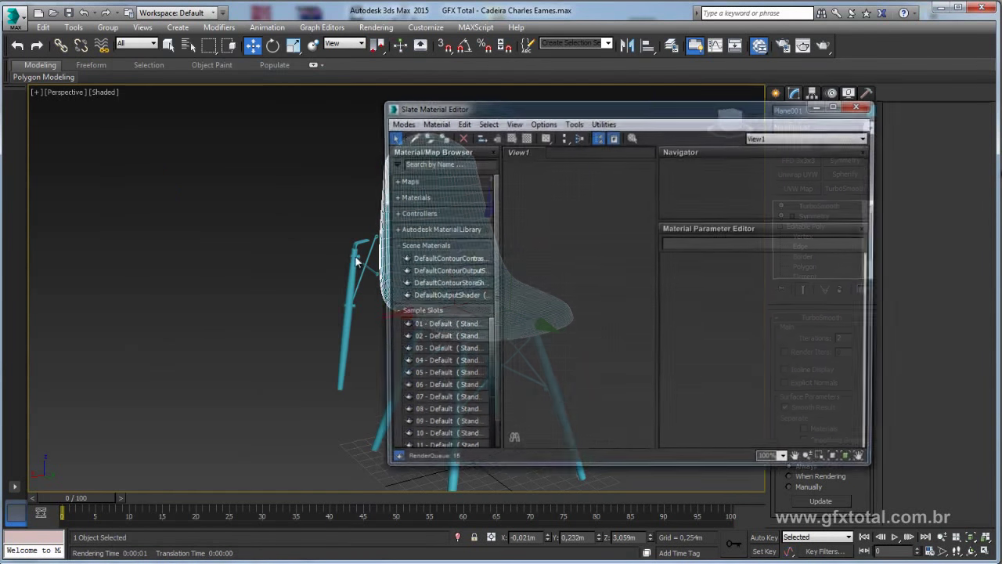
pyautogui.moveTo(626, 109); pyautogui.dragTo(384, 96)
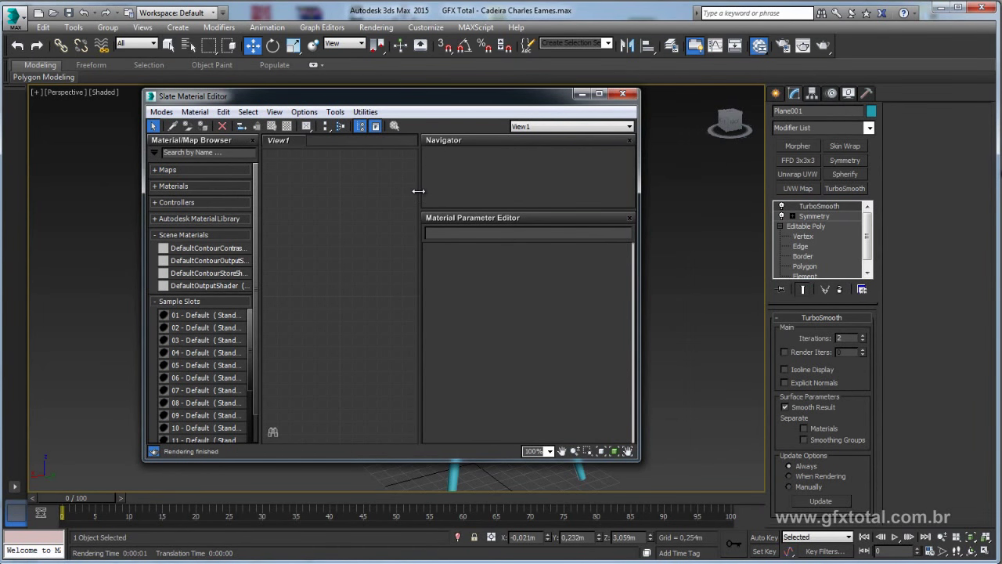
pyautogui.click(161, 112)
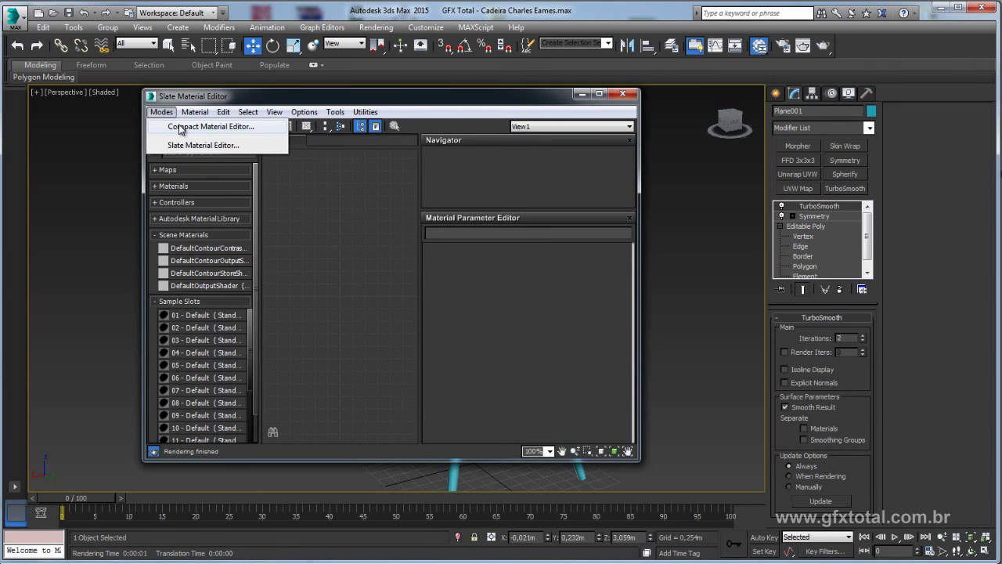
pyautogui.click(179, 128)
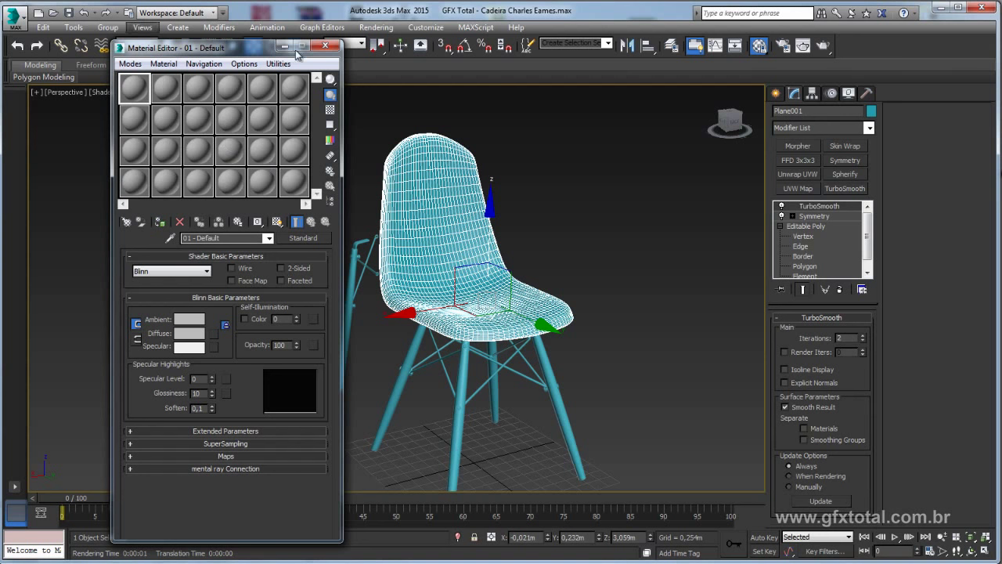
pyautogui.moveTo(239, 49); pyautogui.dragTo(183, 49)
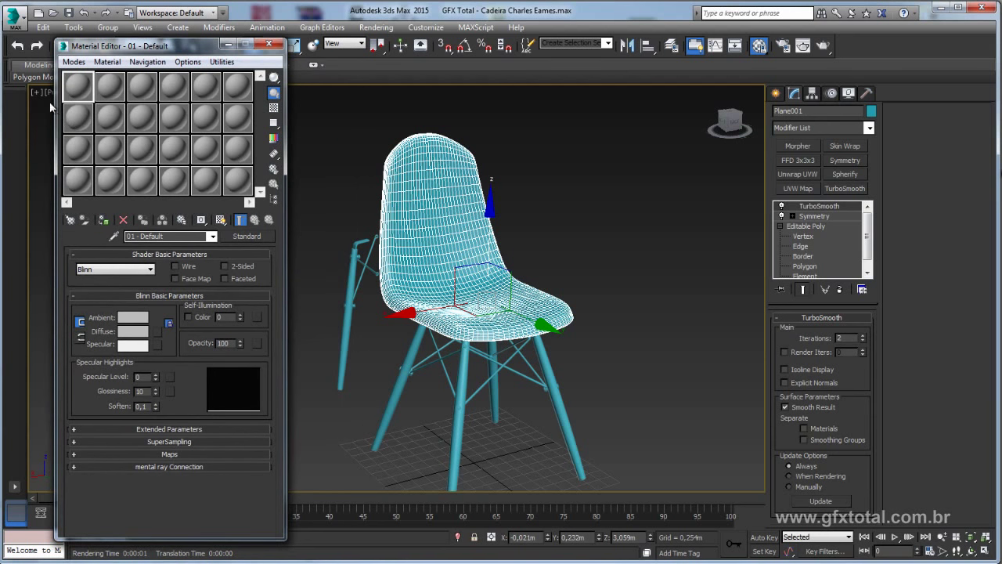
# Apply the first sample material to the seat, name it 'assento', and make it Arch & Design.
pyautogui.moveTo(364, 183); pyautogui.dragTo(402, 166)
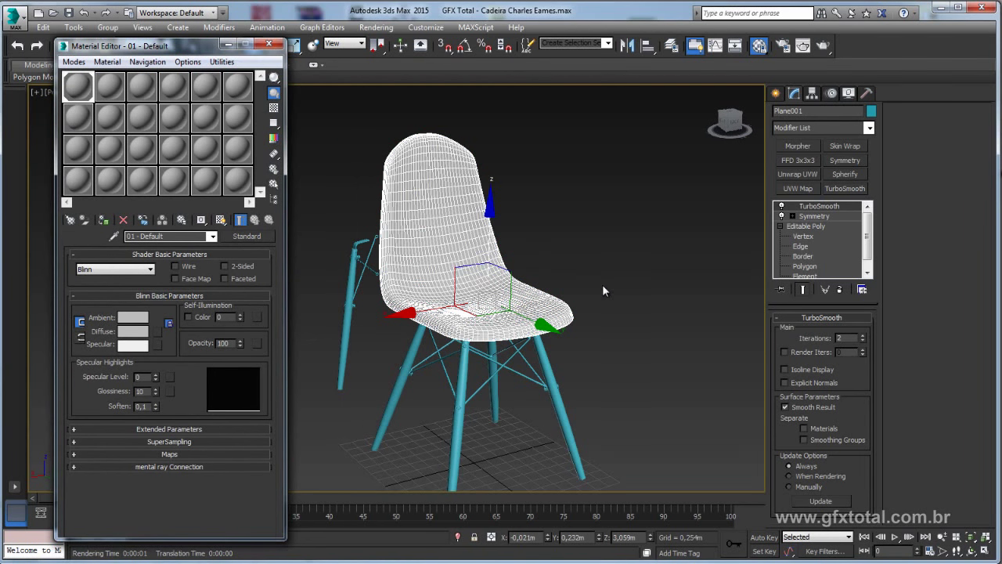
pyautogui.moveTo(178, 236); pyautogui.dragTo(90, 237)
pyautogui.write('asse')
pyautogui.write('nto')
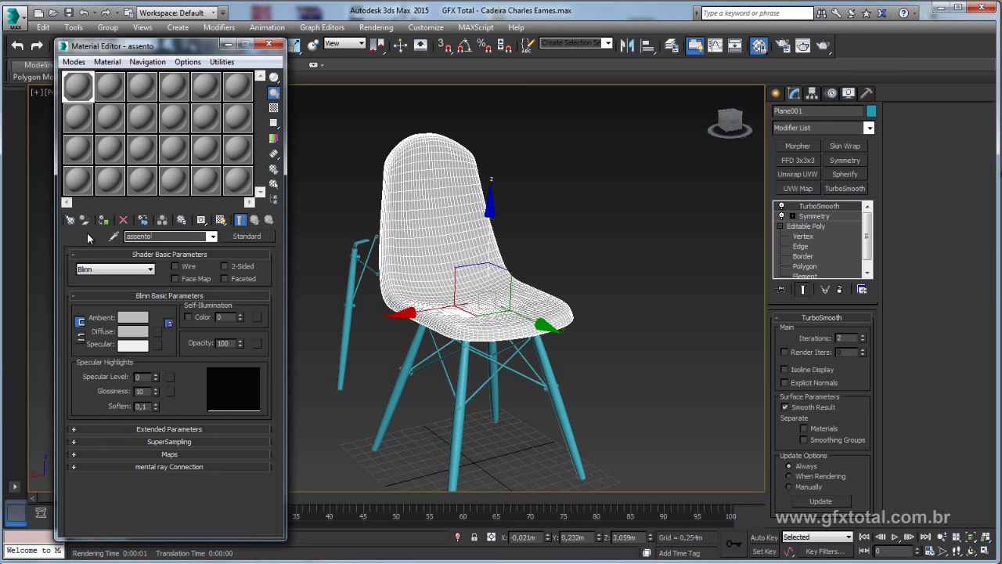
pyautogui.click(236, 238)
pyautogui.click(344, 100)
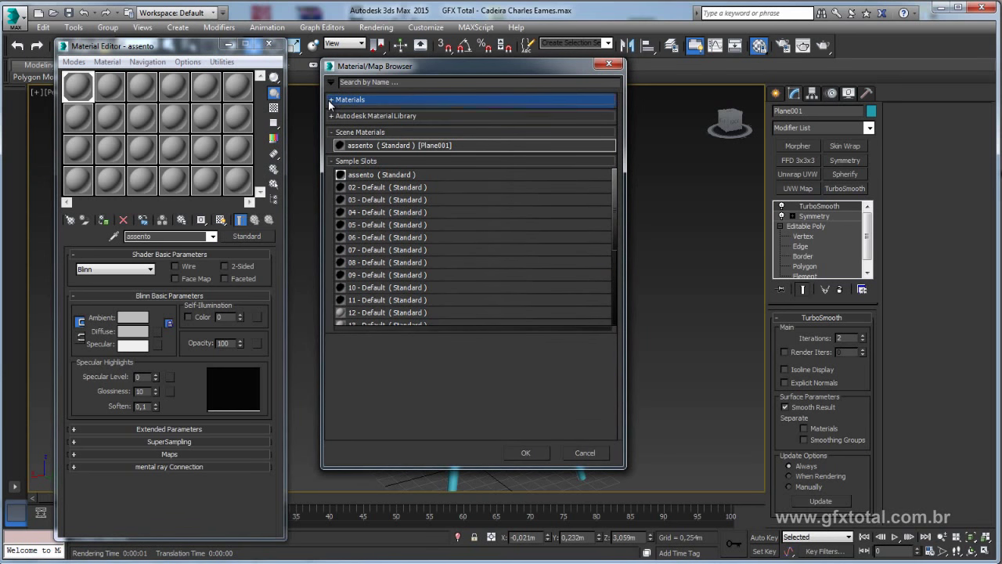
pyautogui.click(343, 113)
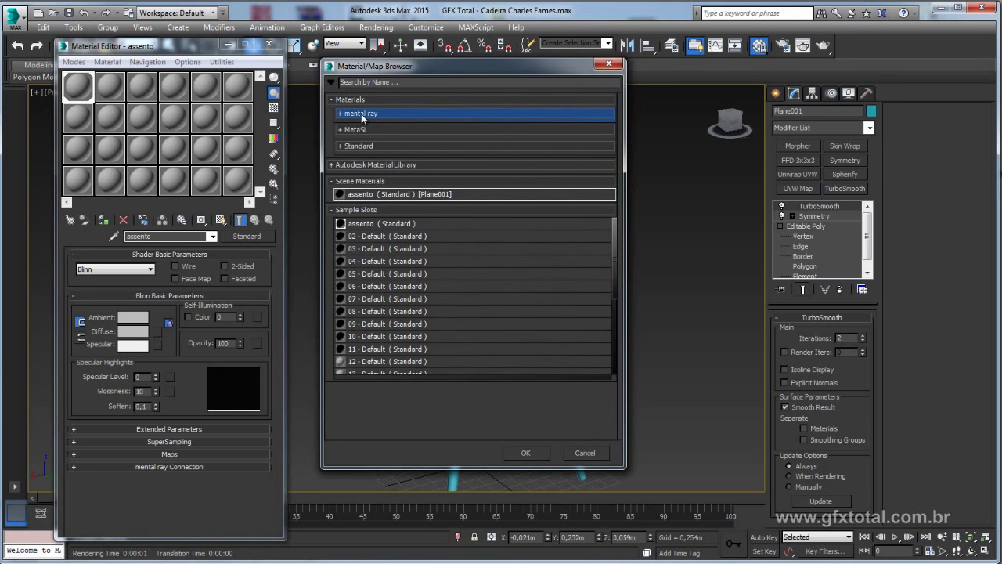
pyautogui.click(342, 115)
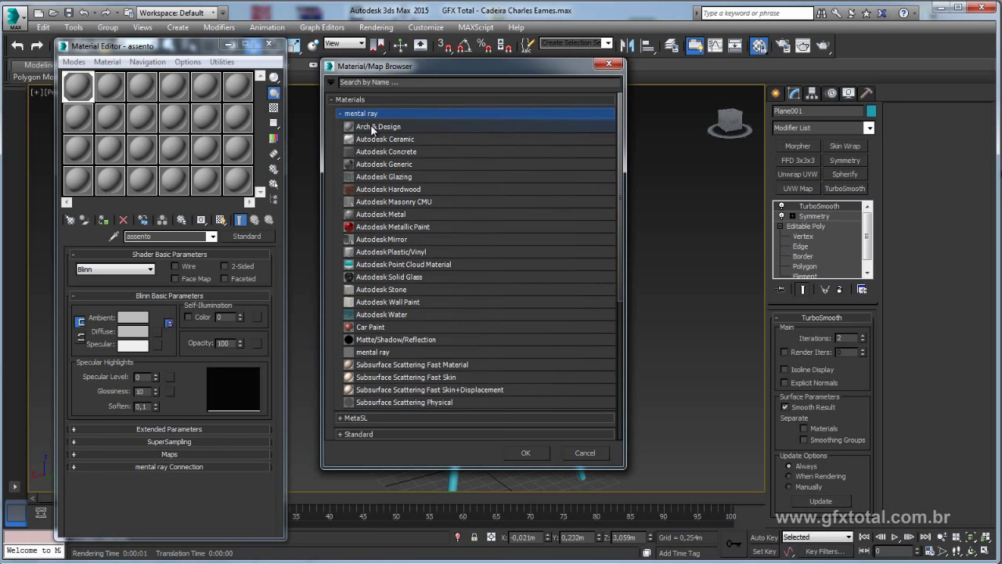
pyautogui.doubleClick(373, 128)
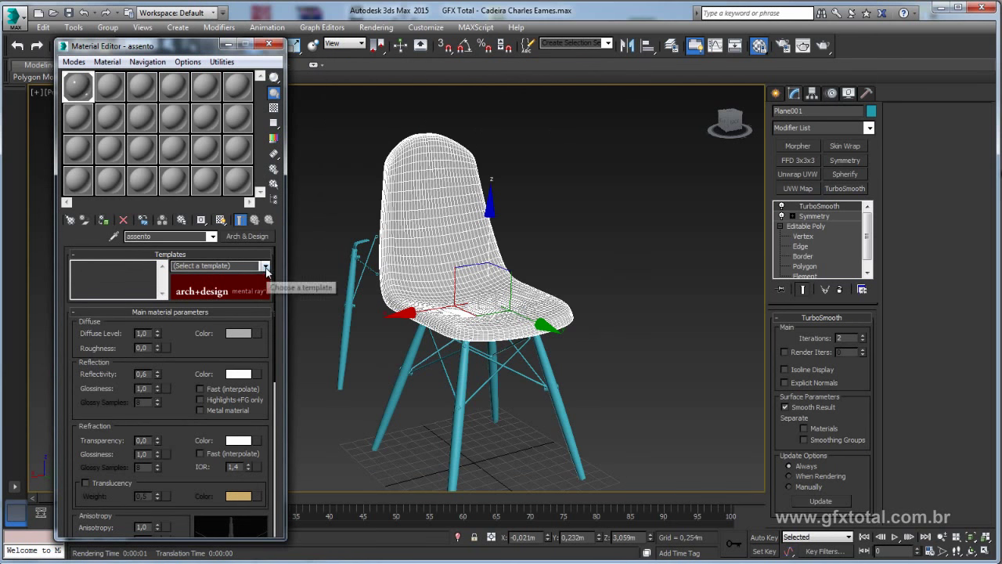
# Apply the Glossy Finish template and set the diffuse colour to white.
pyautogui.click(265, 266)
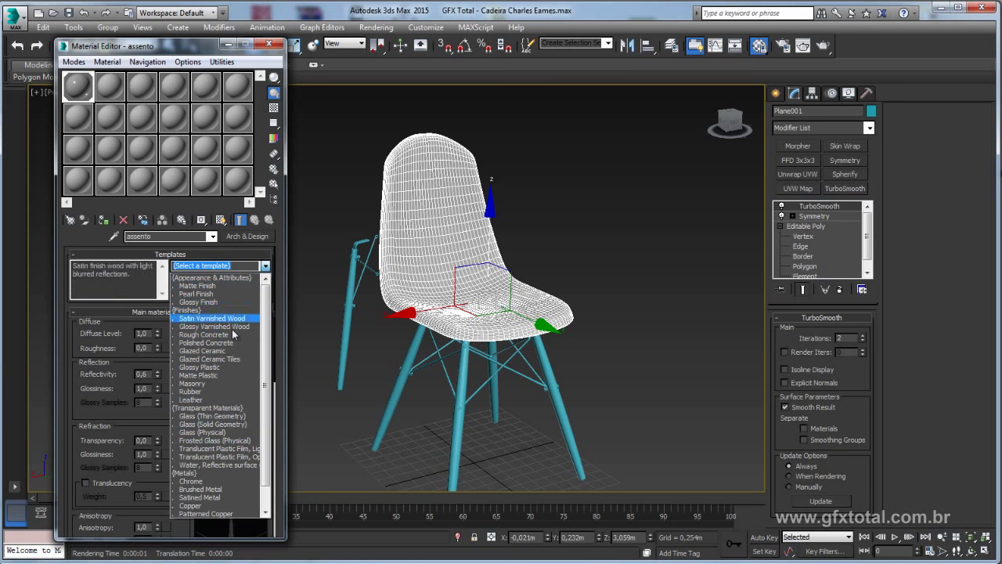
pyautogui.click(210, 304)
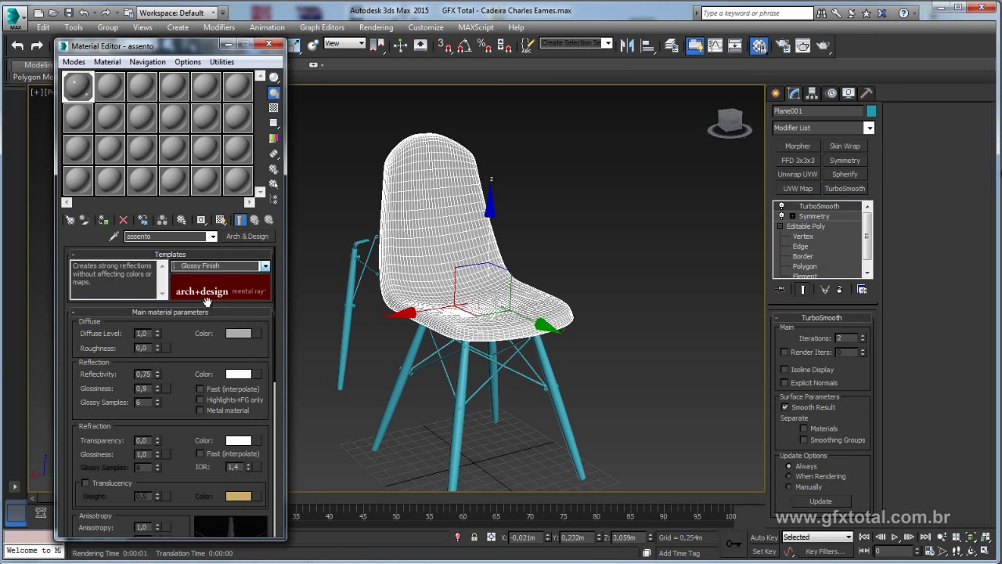
pyautogui.click(238, 333)
pyautogui.moveTo(441, 152); pyautogui.dragTo(480, 153)
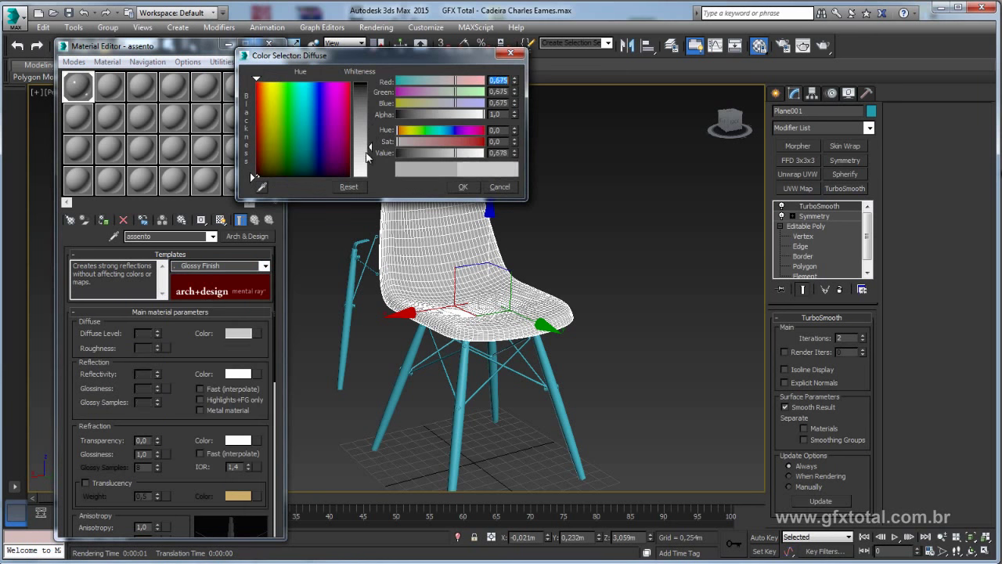
pyautogui.click(462, 186)
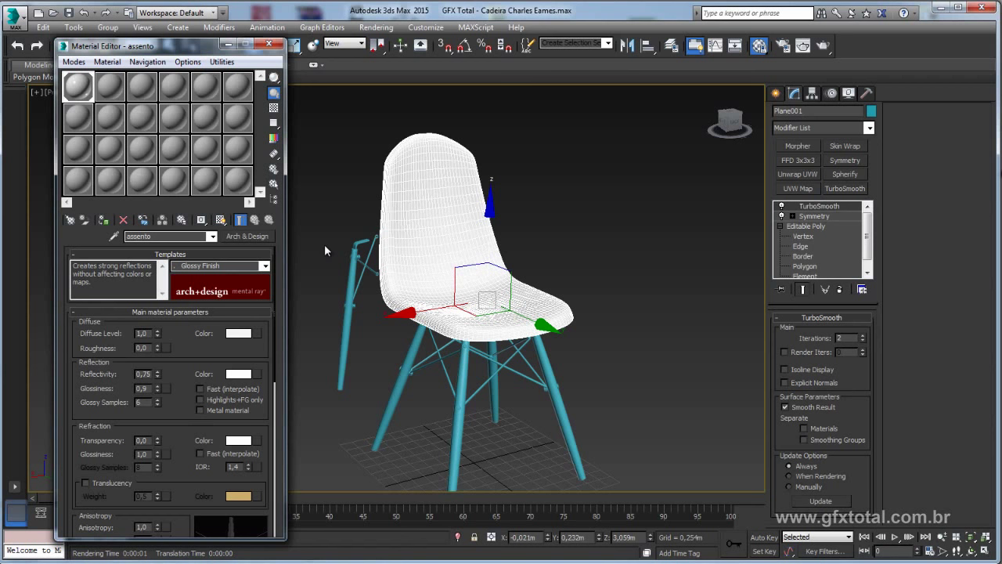
pyautogui.moveTo(324, 257); pyautogui.dragTo(349, 231, button='middle')
# Select the front leg and pick its element in Element sub-object mode.
pyautogui.click(449, 285)
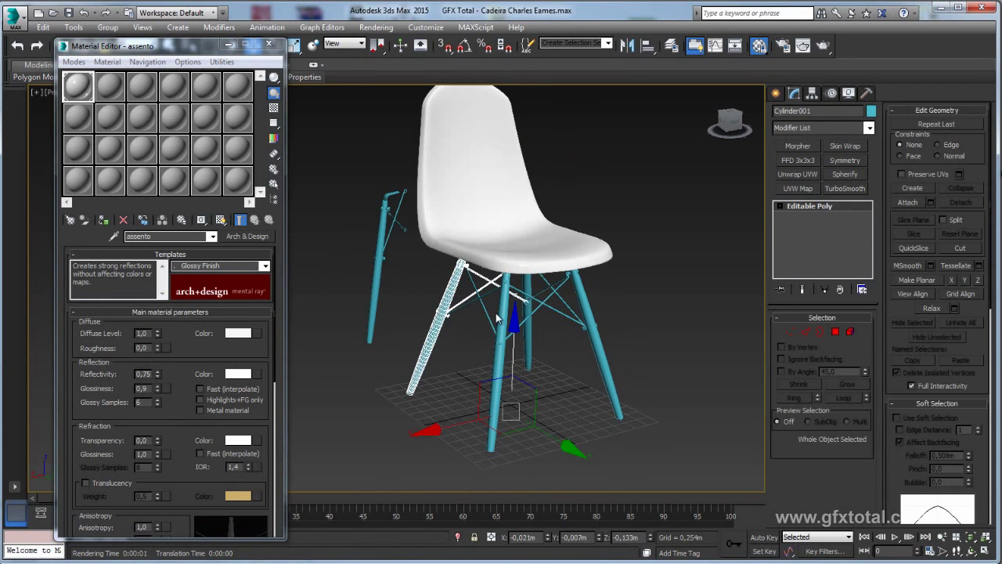
pyautogui.moveTo(448, 285); pyautogui.dragTo(433, 275, button='middle')
pyautogui.moveTo(487, 303); pyautogui.dragTo(639, 259, button='middle')
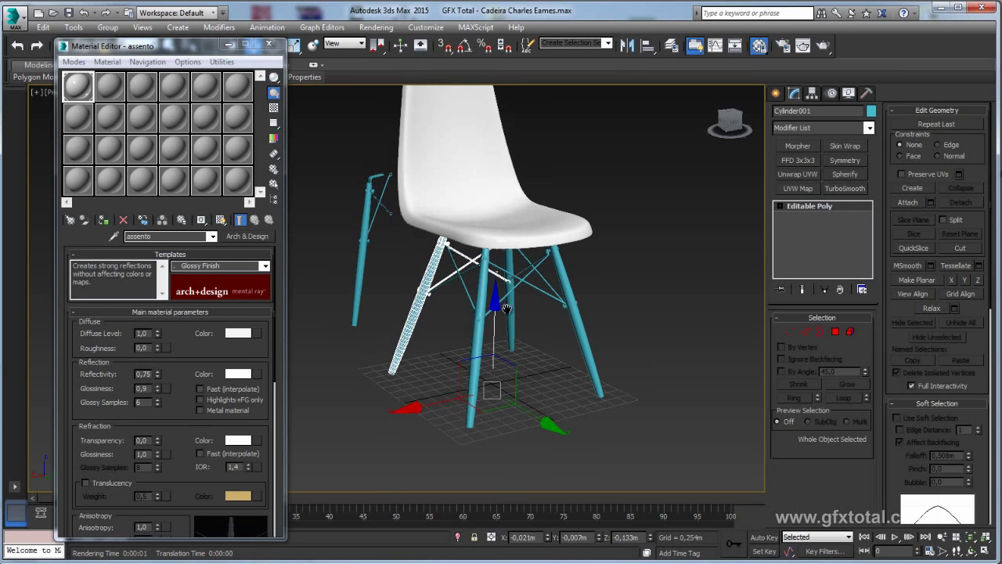
pyautogui.moveTo(401, 337); pyautogui.dragTo(402, 337)
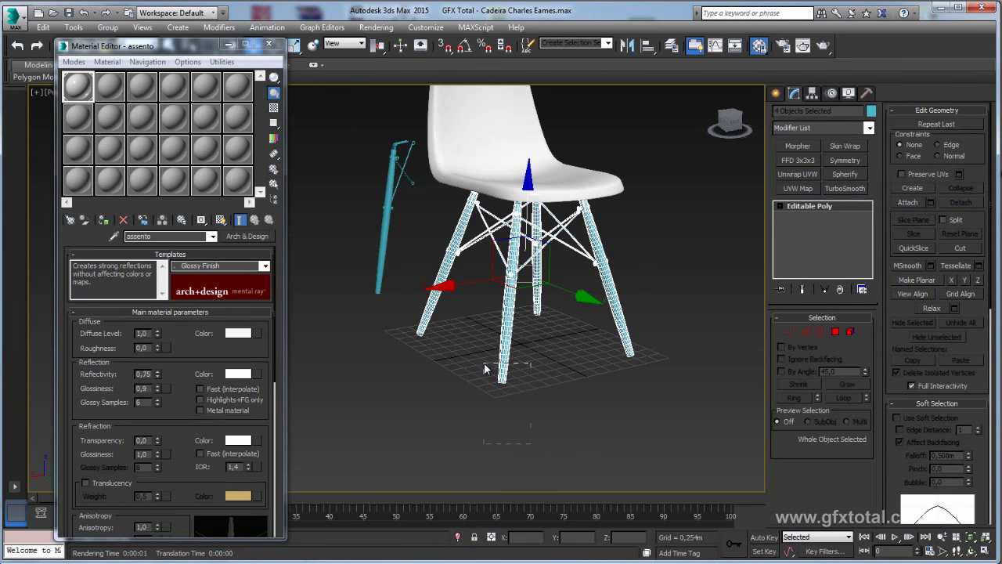
pyautogui.click(522, 270)
pyautogui.scroll(3, 432, 188)
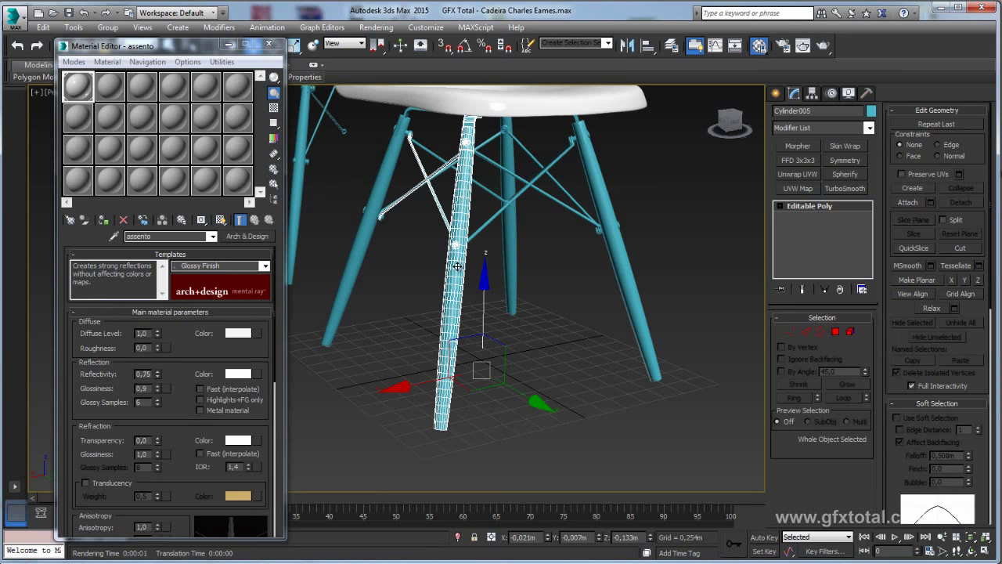
pyautogui.click(851, 332)
pyautogui.click(445, 379)
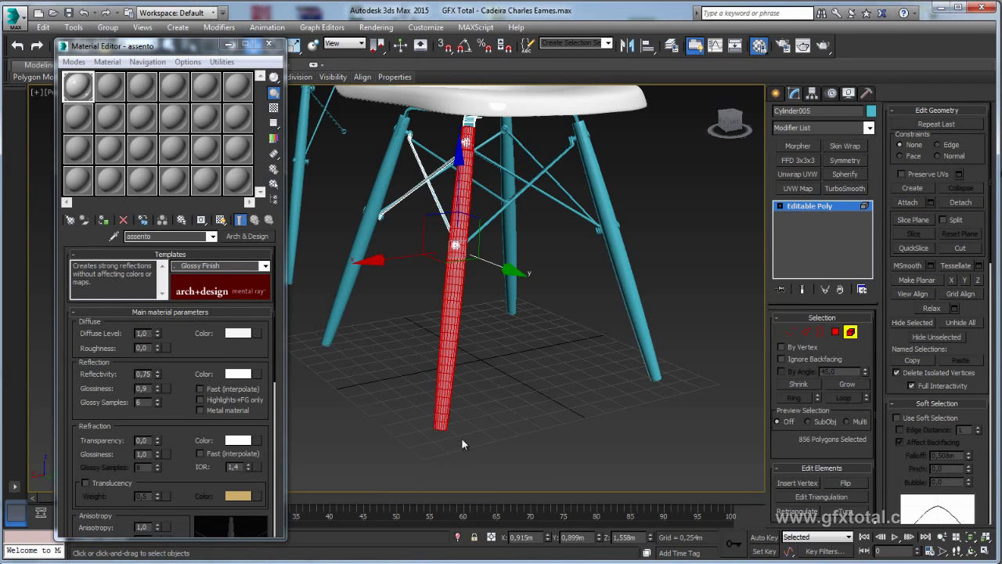
pyautogui.moveTo(461, 444); pyautogui.dragTo(397, 236, button='middle')
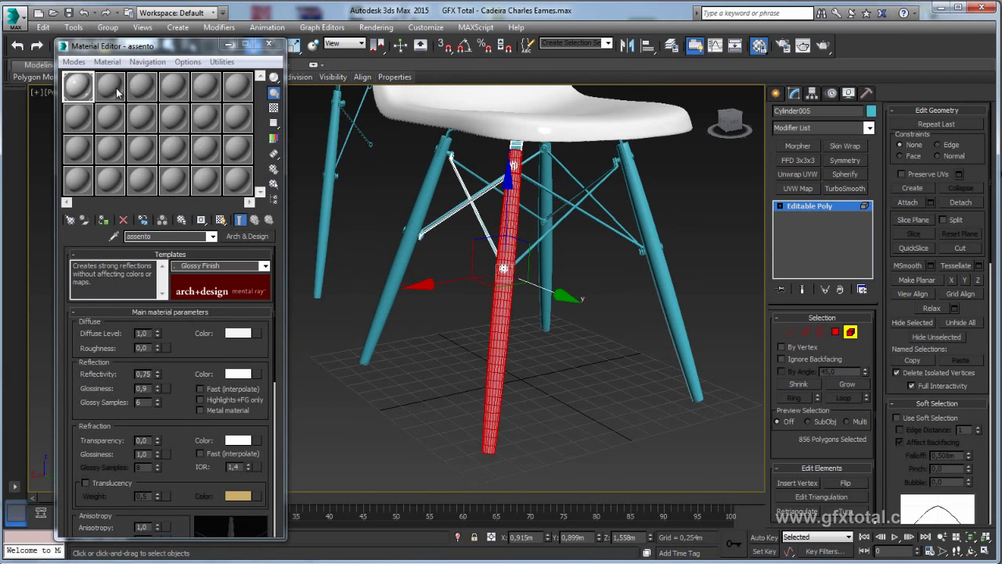
# Assign material slot 2 to the front leg and invert the selection to the cross braces.
pyautogui.moveTo(116, 92); pyautogui.dragTo(502, 342)
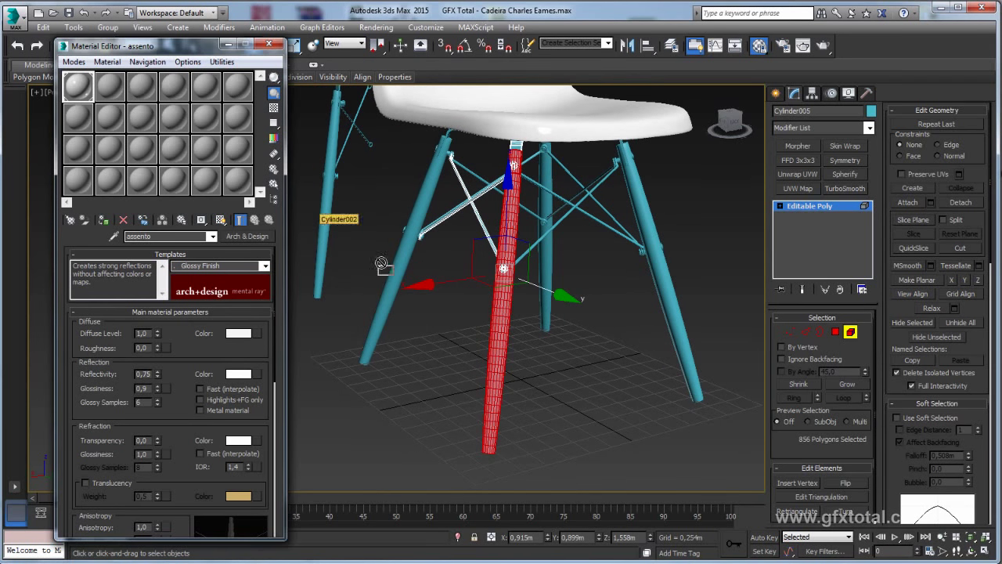
pyautogui.click(109, 86)
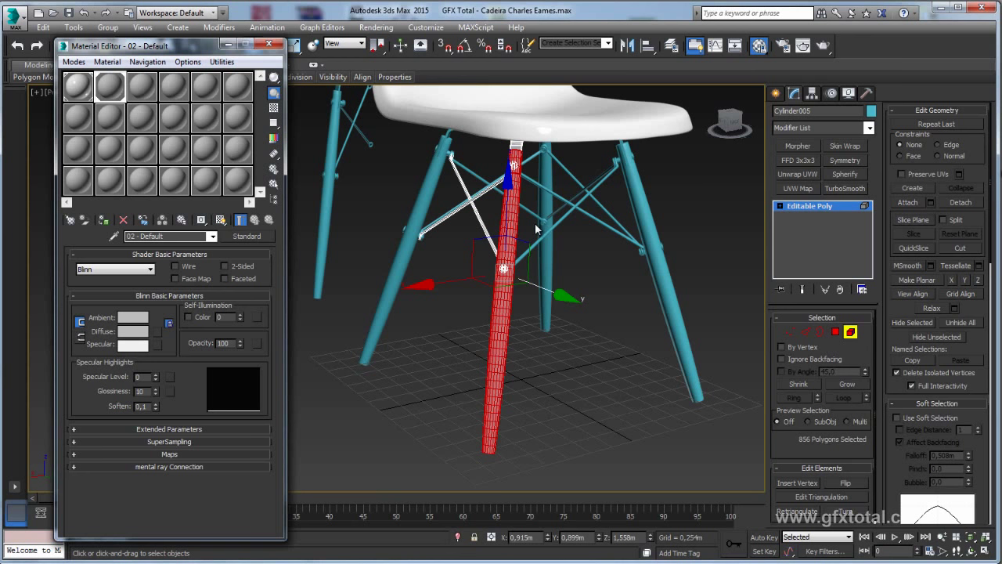
pyautogui.hotkey('ctrl', 'i')
pyautogui.moveTo(150, 90)
pyautogui.mouseDown()
pyautogui.moveTo(434, 231)
pyautogui.moveTo(480, 221)
pyautogui.mouseUp()
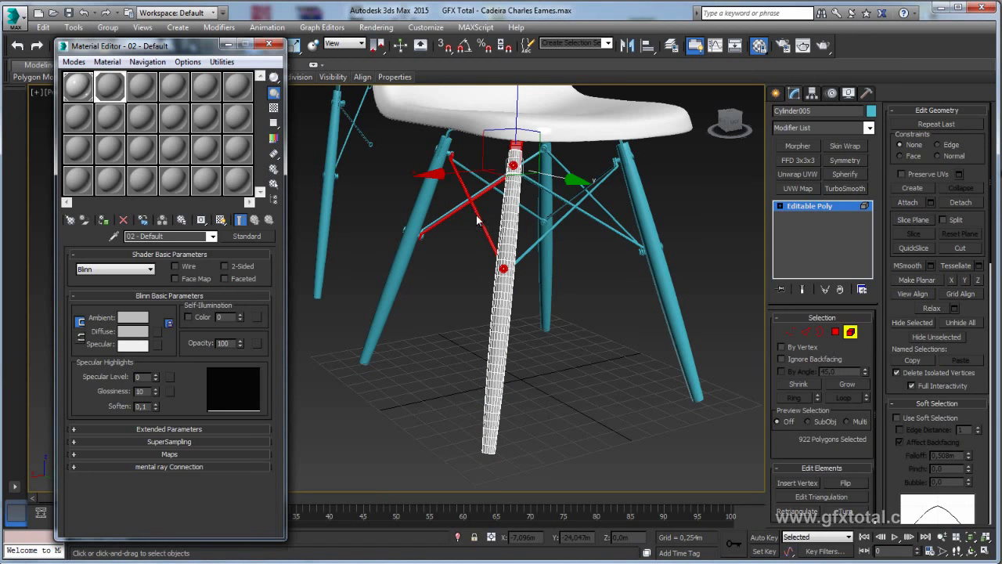
# Give the cross braces material 03 - Default with a red diffuse (RGB 150, 54, 54).
pyautogui.click(151, 90)
pyautogui.click(132, 333)
pyautogui.moveTo(361, 156); pyautogui.dragTo(362, 88)
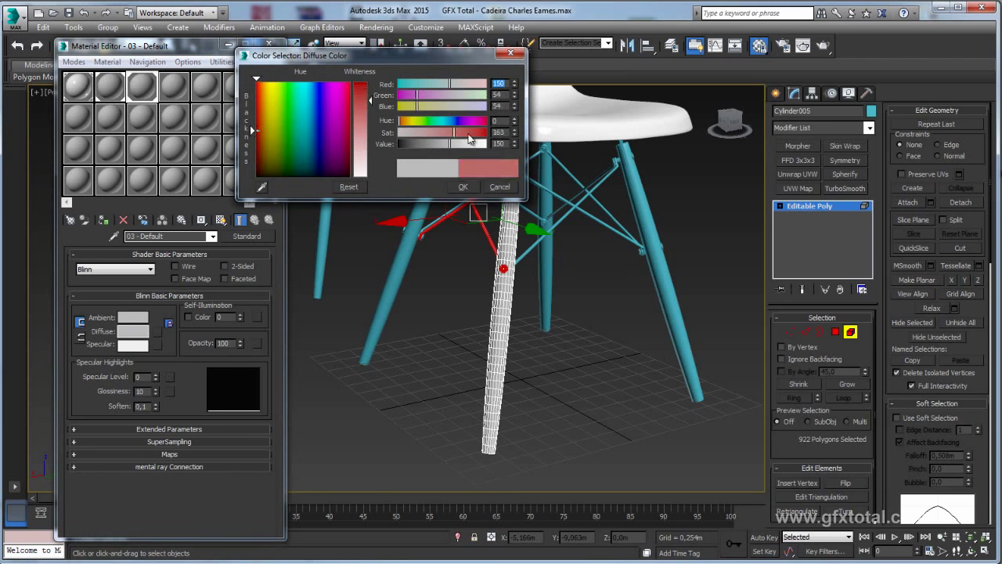
pyautogui.click(469, 186)
pyautogui.click(453, 315)
pyautogui.moveTo(434, 314)
pyautogui.keyDown('alt'); pyautogui.mouseDown(button='middle')
pyautogui.moveTo(501, 321)
pyautogui.moveTo(523, 301)
pyautogui.moveTo(499, 297)
pyautogui.moveTo(594, 323)
pyautogui.moveTo(548, 317)
pyautogui.mouseUp(button='middle'); pyautogui.keyUp('alt')
pyautogui.press('F4')
pyautogui.press('F4')
pyautogui.press('F4')
pyautogui.click(809, 206)
# Set the front leg's 02 - Default Blinn diffuse to green, then bring up the material type browser.
pyautogui.press('w')
pyautogui.click(499, 320)
pyautogui.press('F4')
pyautogui.click(116, 92)
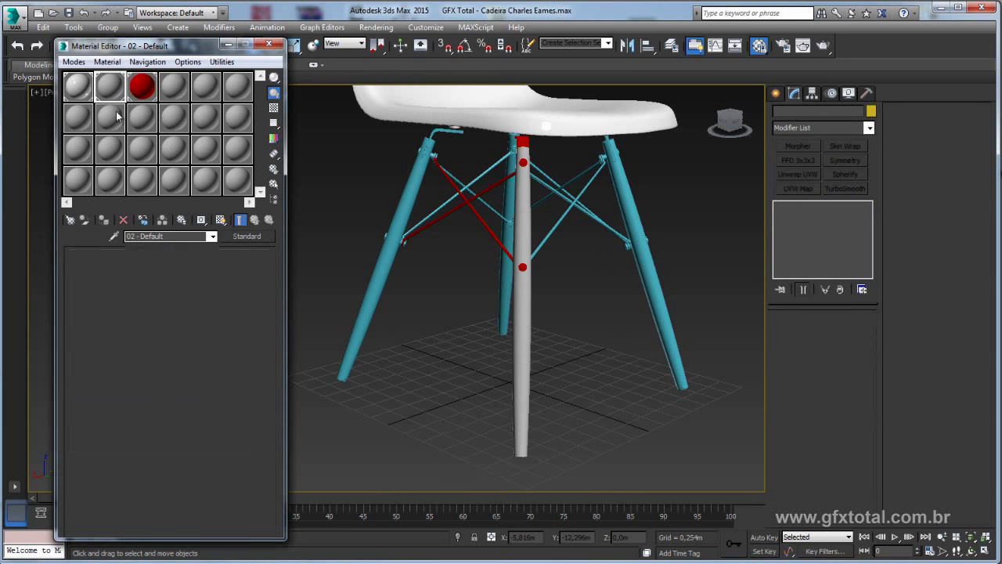
pyautogui.click(133, 331)
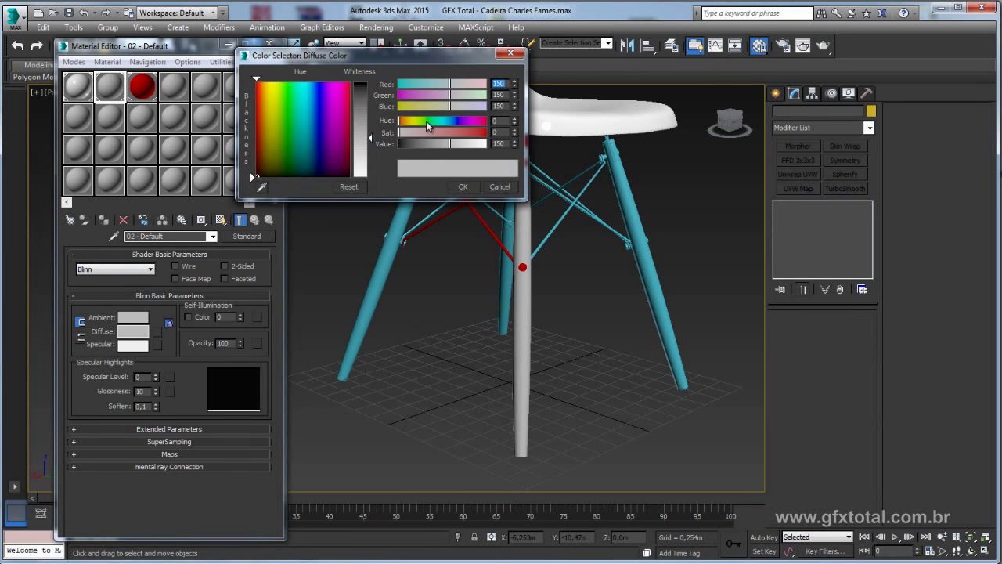
pyautogui.moveTo(428, 125)
pyautogui.mouseDown()
pyautogui.moveTo(486, 132)
pyautogui.moveTo(428, 143)
pyautogui.mouseUp()
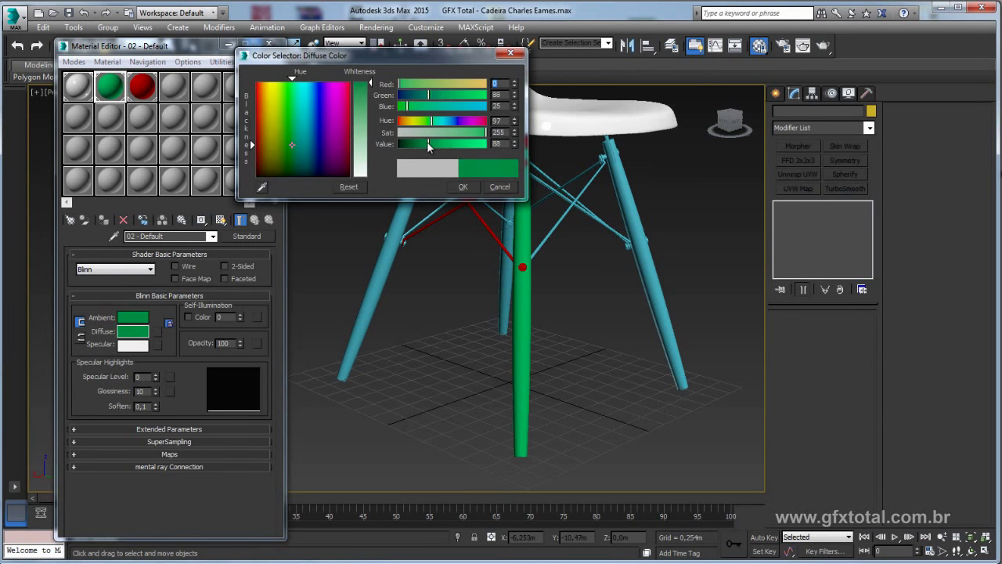
pyautogui.click(460, 188)
pyautogui.moveTo(470, 305)
pyautogui.keyDown('alt'); pyautogui.mouseDown(button='middle')
pyautogui.moveTo(494, 308)
pyautogui.moveTo(470, 311)
pyautogui.mouseUp(button='middle'); pyautogui.keyUp('alt')
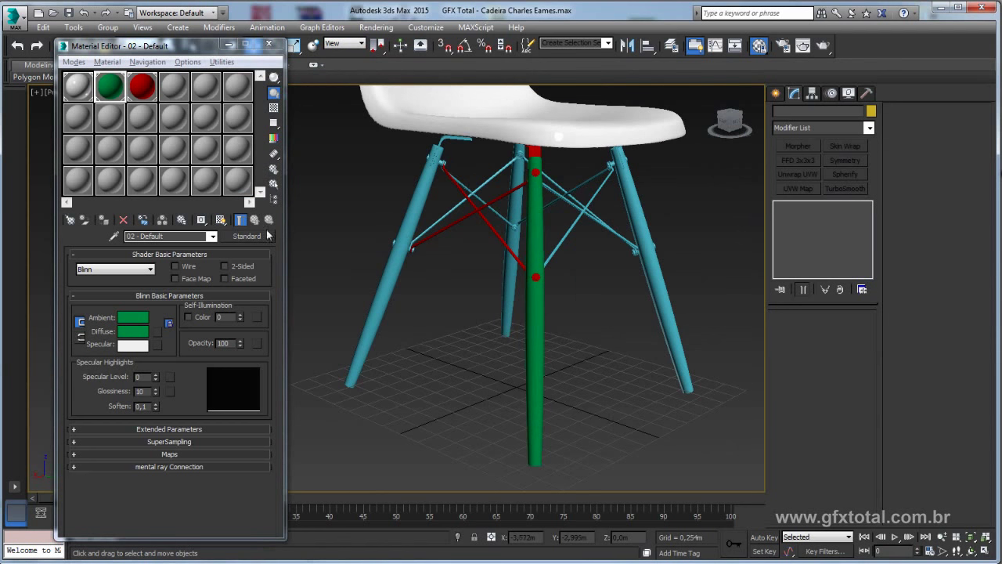
pyautogui.click(119, 91)
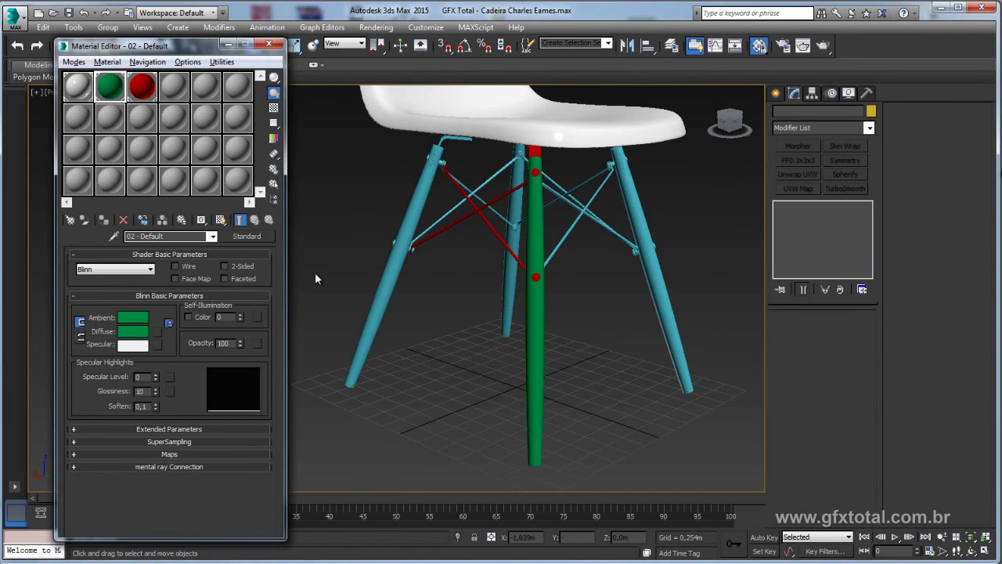
pyautogui.click(246, 236)
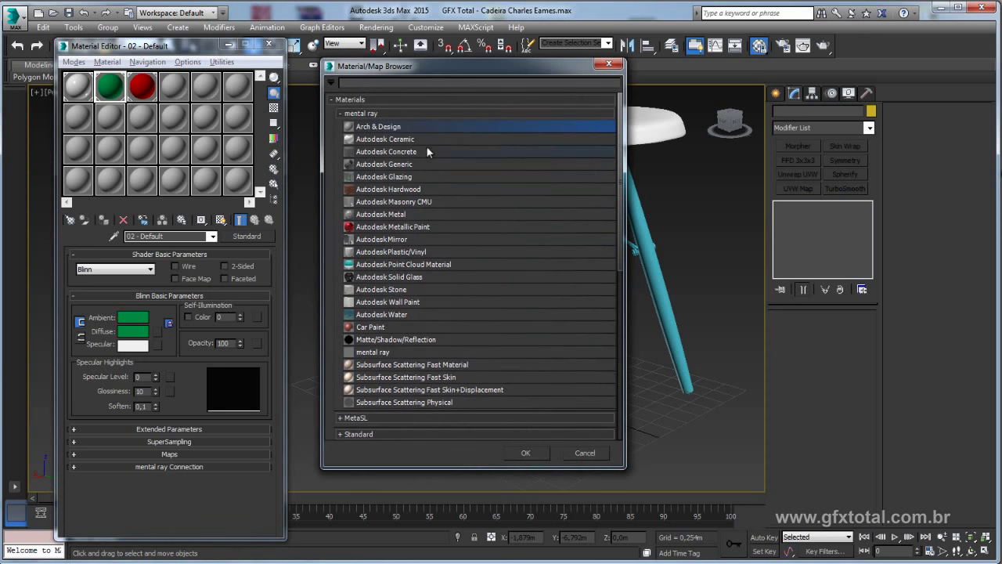
# Convert 02 - Default to Arch & Design and add a Bitmap map to its diffuse colour.
pyautogui.doubleClick(375, 126)
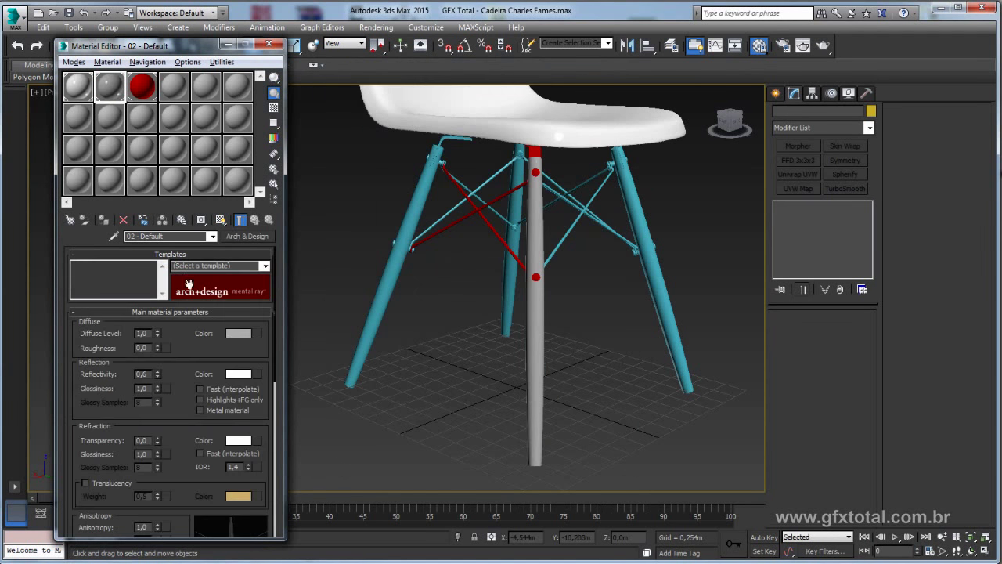
pyautogui.click(256, 333)
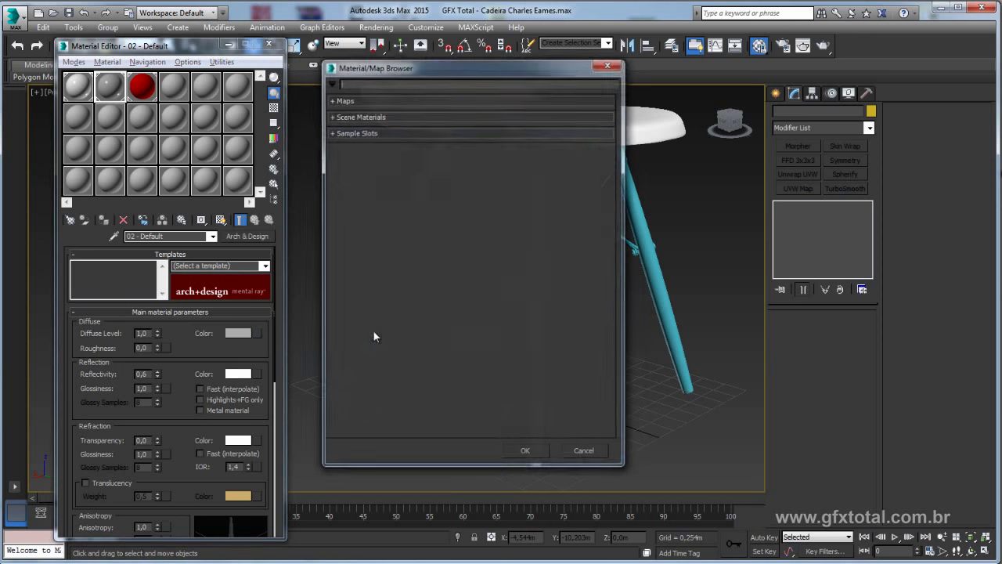
pyautogui.click(334, 100)
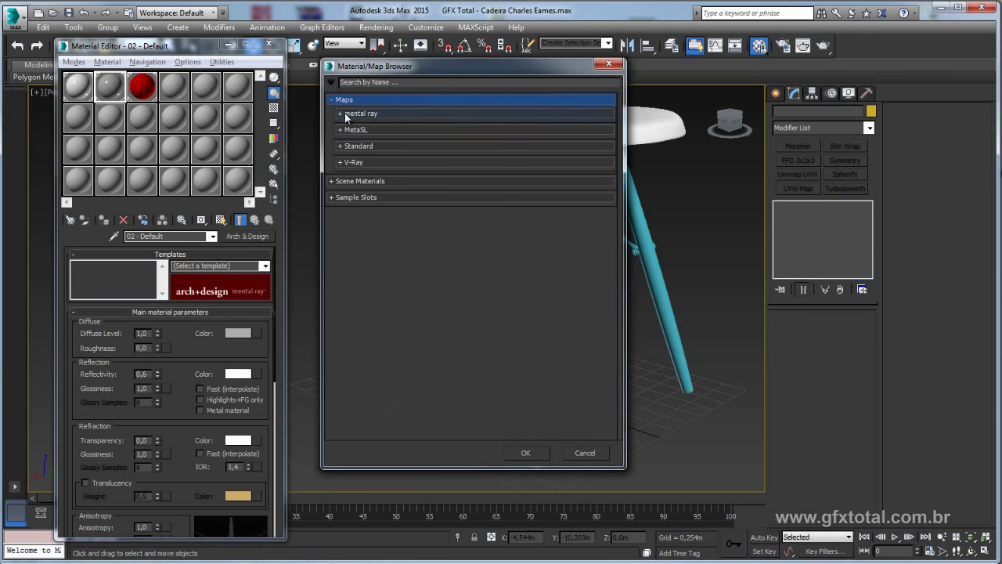
pyautogui.click(341, 147)
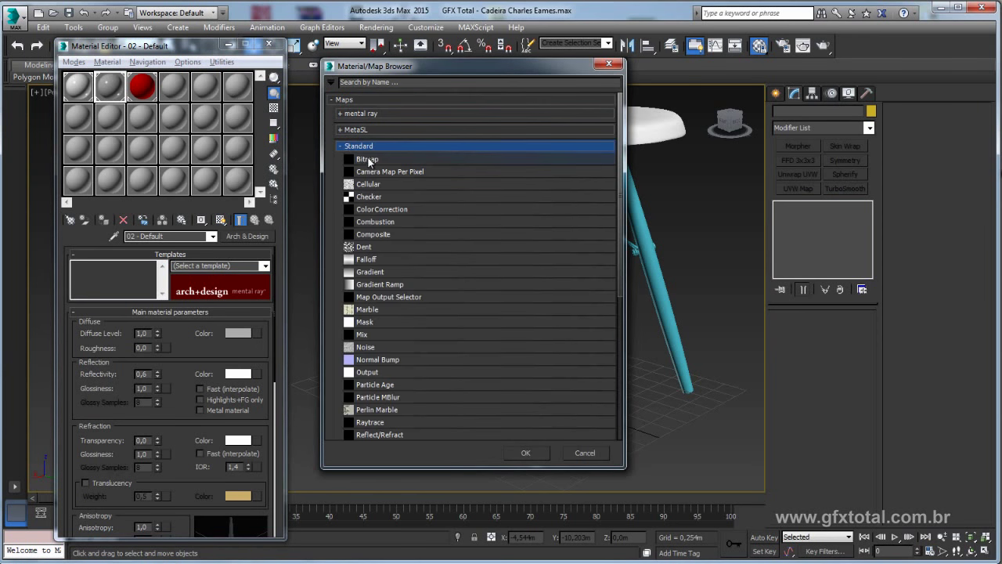
pyautogui.doubleClick(365, 159)
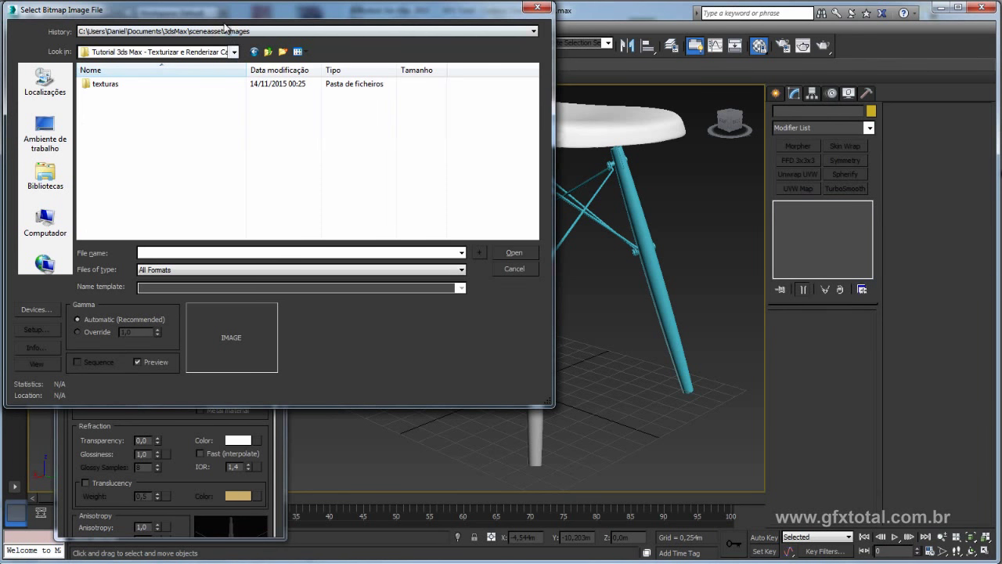
pyautogui.doubleClick(105, 83)
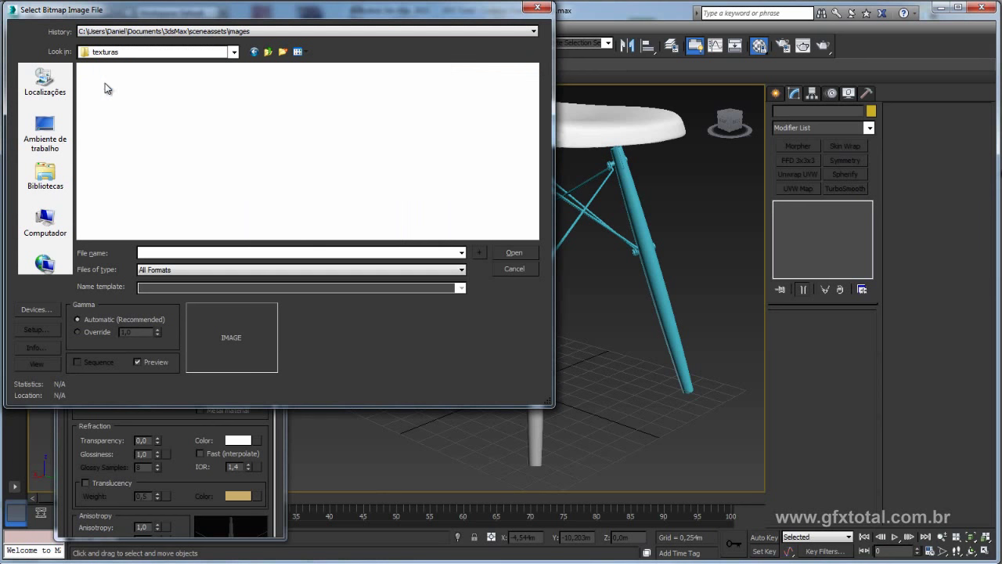
pyautogui.click(119, 100)
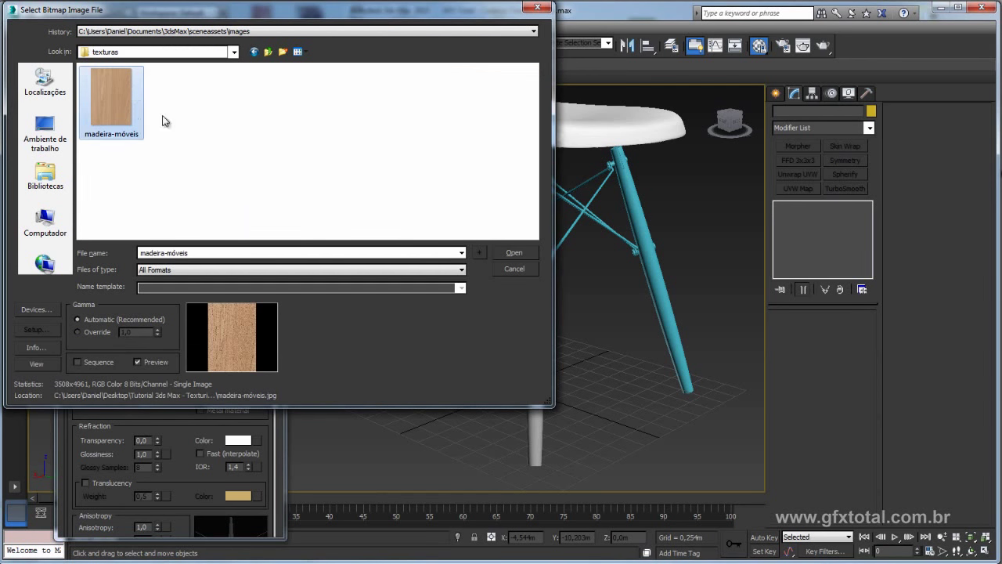
pyautogui.click(515, 253)
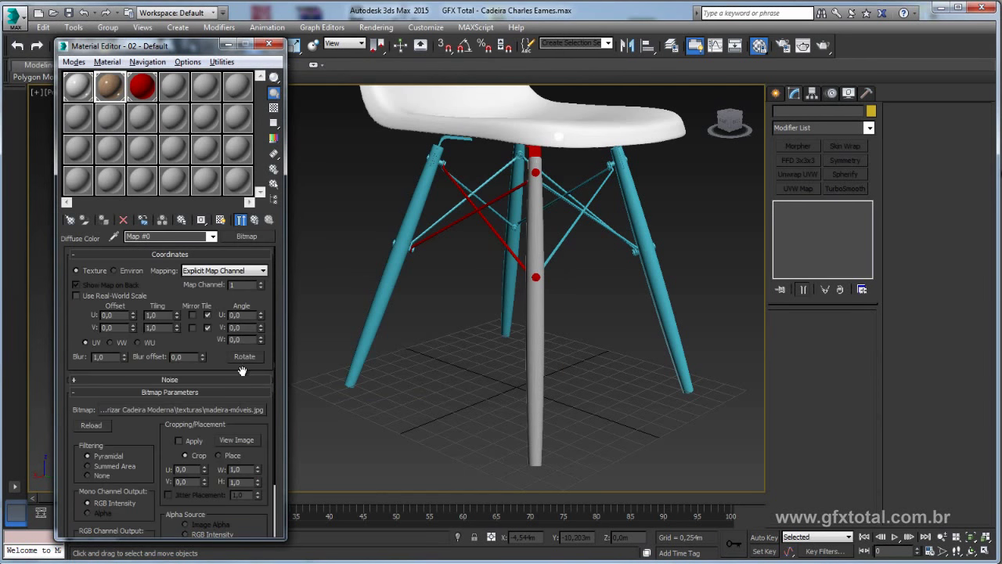
pyautogui.click(237, 440)
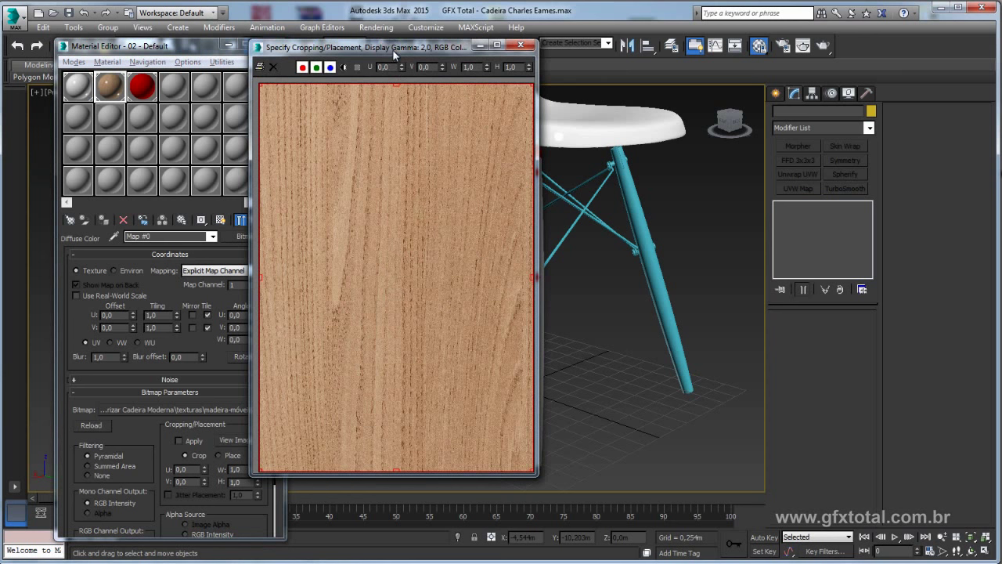
pyautogui.moveTo(652, 472); pyautogui.dragTo(718, 532)
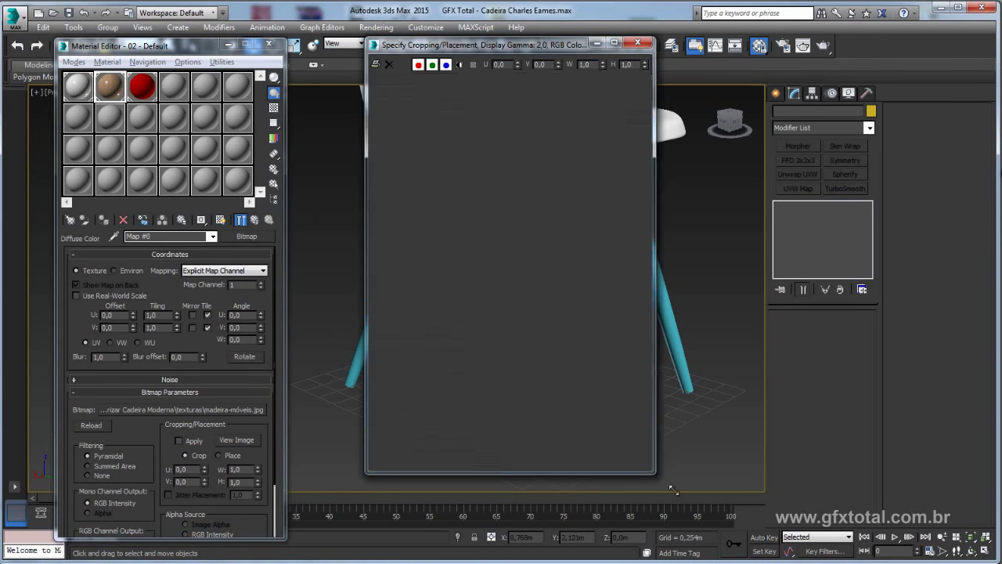
pyautogui.scroll(2, 512, 306)
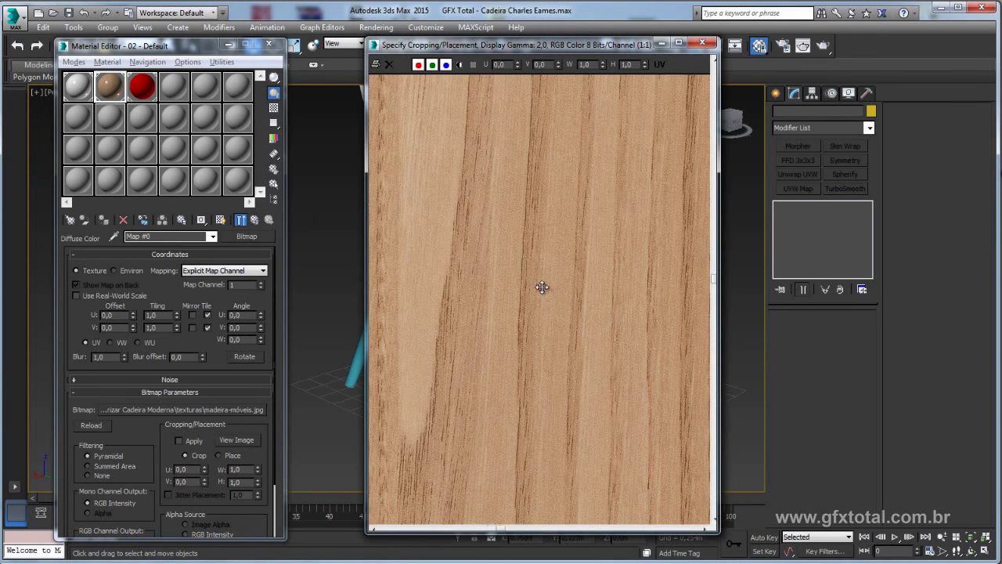
pyautogui.scroll(1, 543, 287)
pyautogui.scroll(-3, 491, 294)
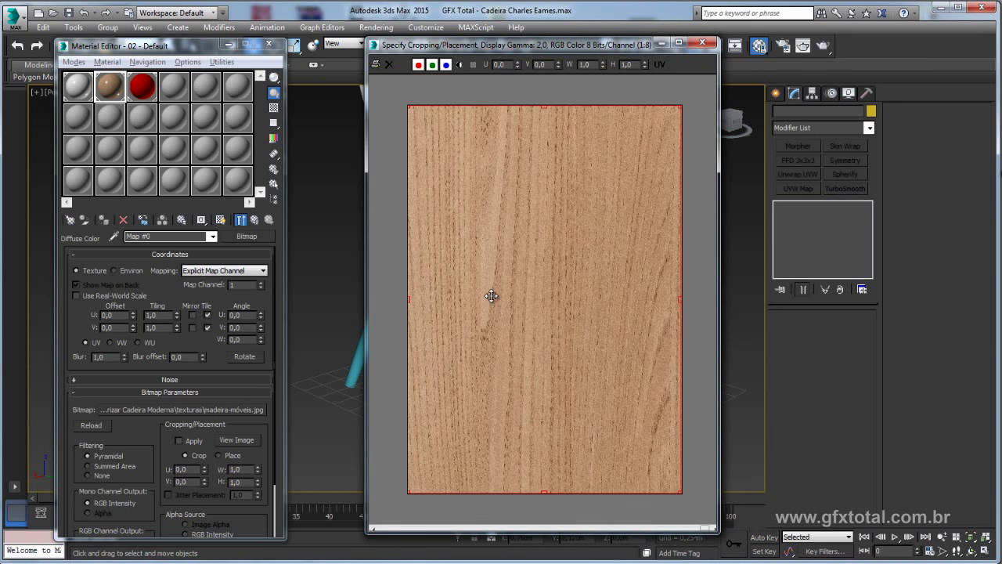
pyautogui.moveTo(587, 48); pyautogui.dragTo(526, 48)
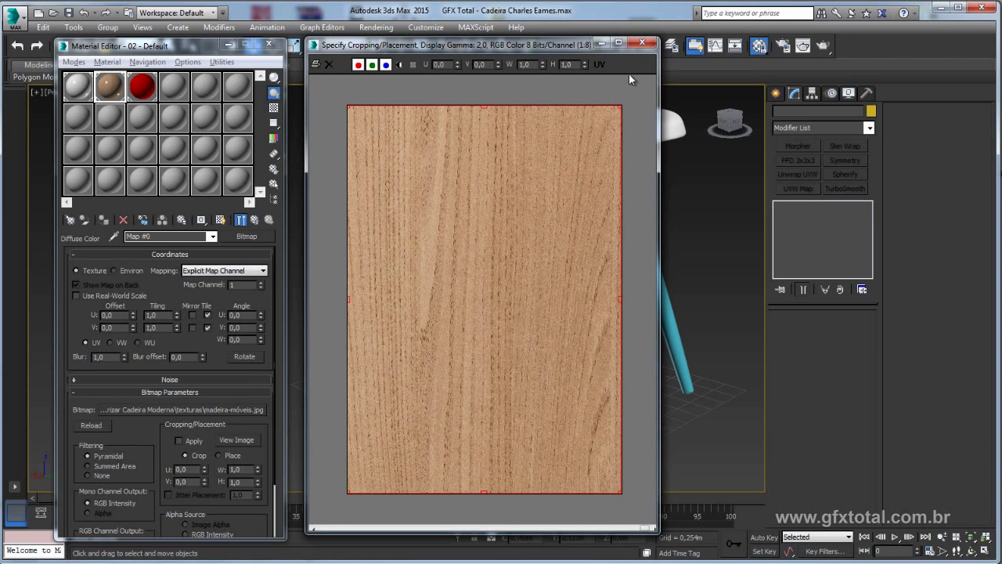
pyautogui.click(642, 44)
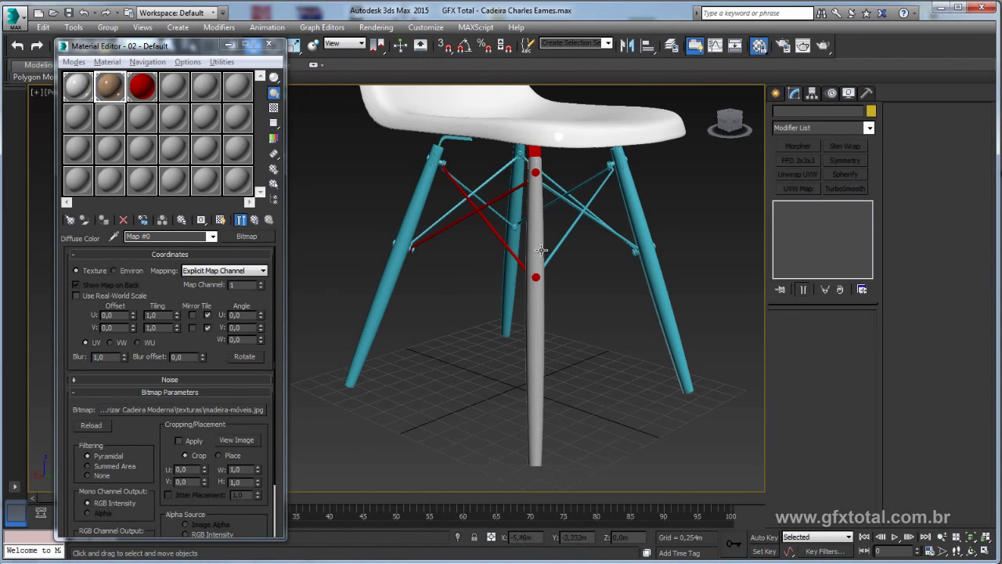
# Select the grey centre pole and turn on Show Shaded Material in Viewport.
pyautogui.click(536, 245)
pyautogui.scroll(2, 529, 241)
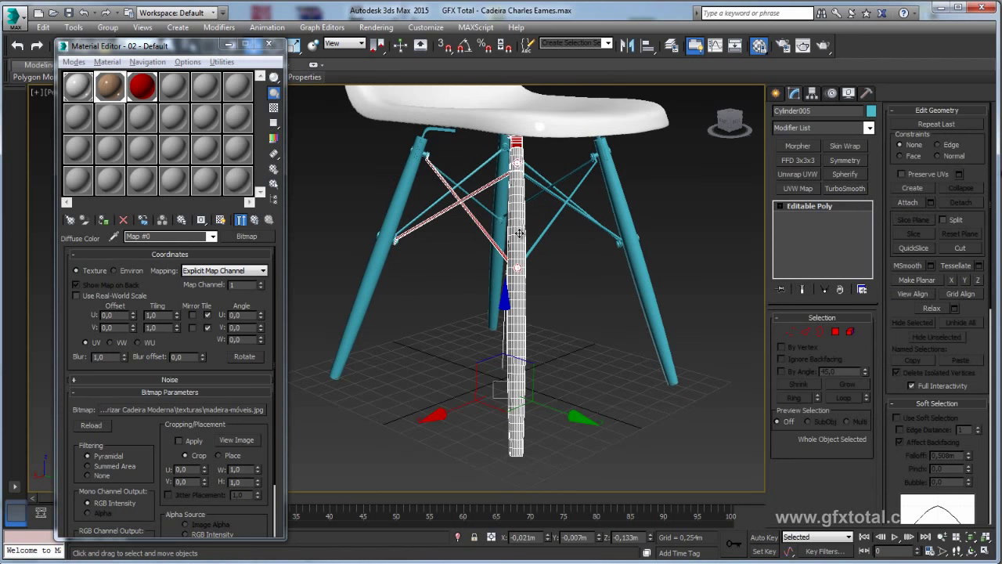
pyautogui.scroll(2, 520, 234)
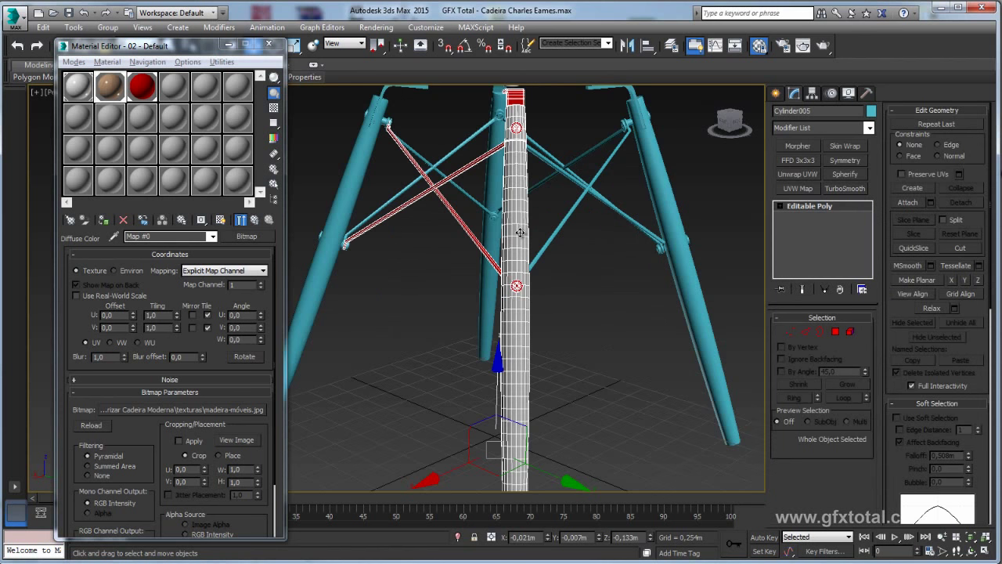
pyautogui.click(220, 220)
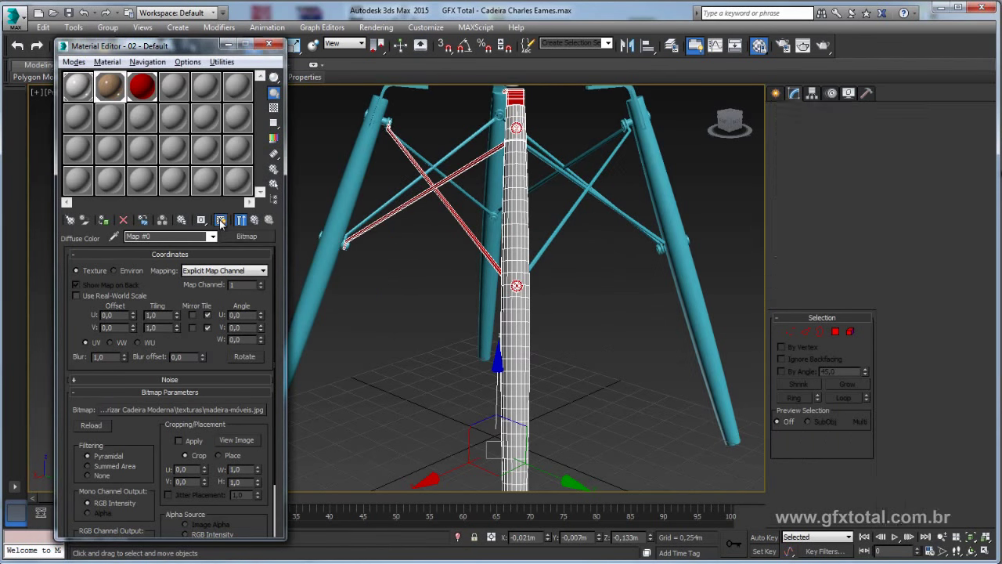
# Deselect the pole and zoom in to inspect the wood grain.
pyautogui.click(594, 324)
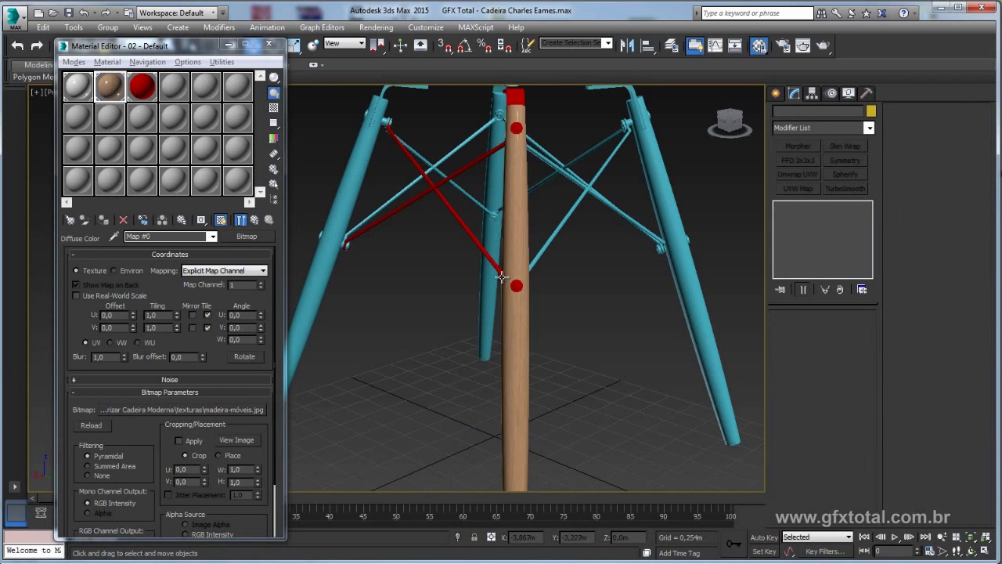
pyautogui.scroll(3, 503, 278)
pyautogui.scroll(2, 549, 272)
pyautogui.scroll(2, 554, 266)
pyautogui.scroll(-5, 554, 266)
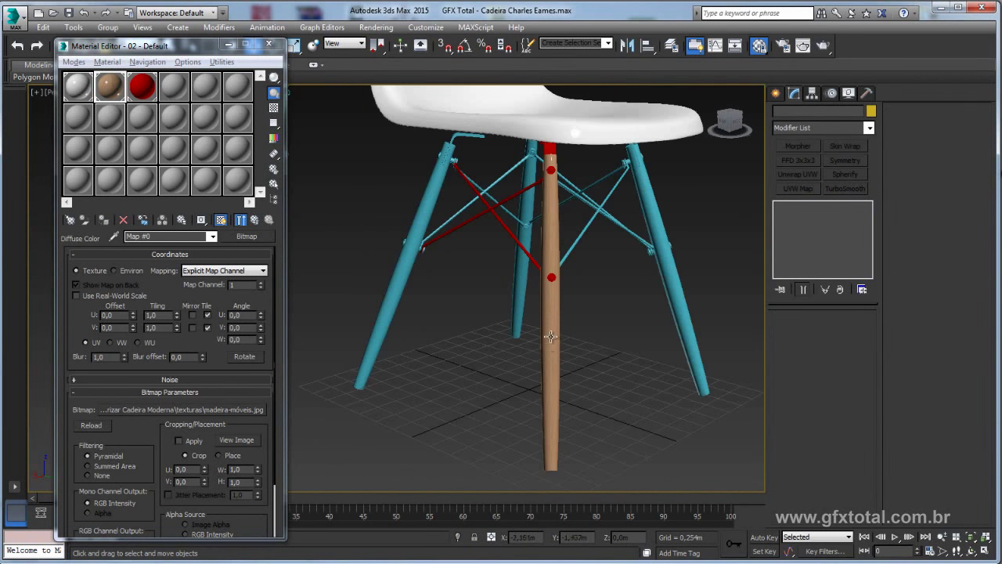
pyautogui.scroll(3, 519, 264)
pyautogui.scroll(2, 513, 279)
pyautogui.scroll(-4, 489, 217)
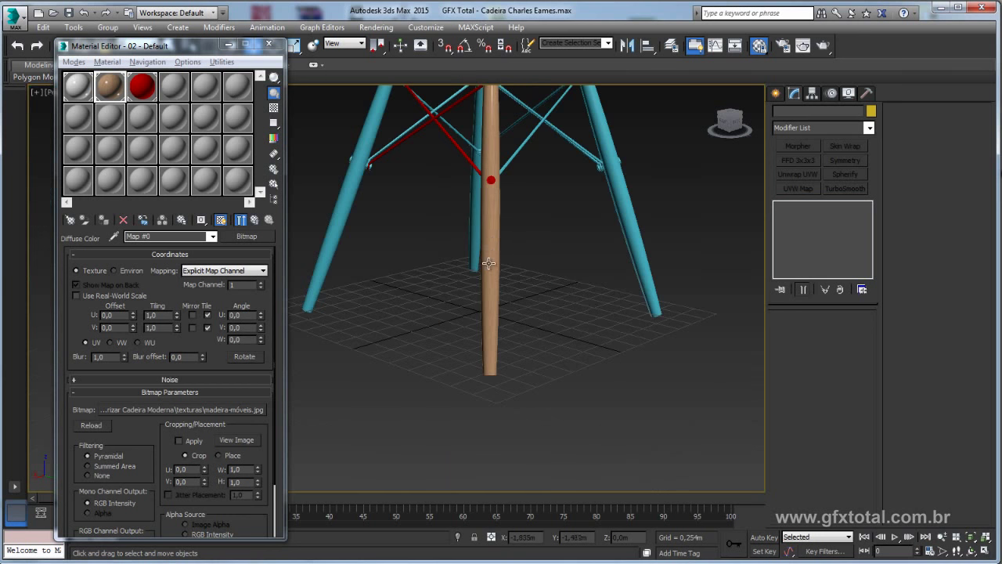
pyautogui.scroll(2, 492, 231)
pyautogui.scroll(2, 493, 239)
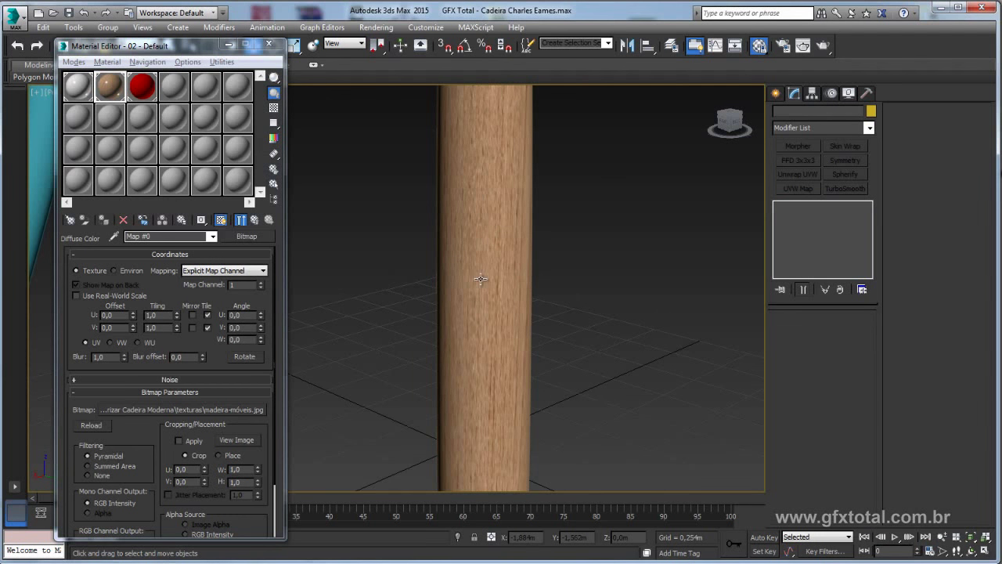
pyautogui.scroll(-2, 474, 276)
pyautogui.scroll(2, 475, 278)
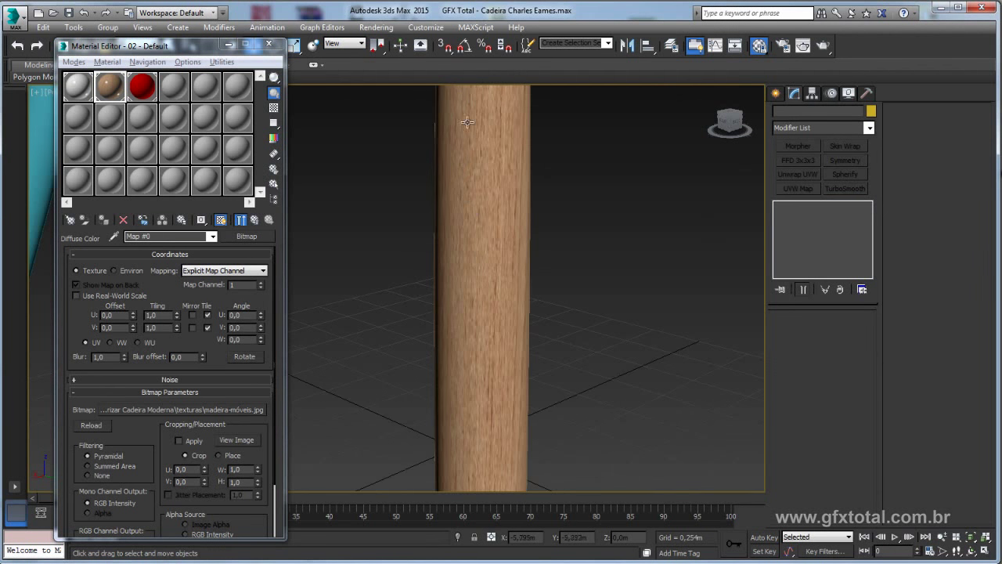
pyautogui.scroll(-1, 481, 244)
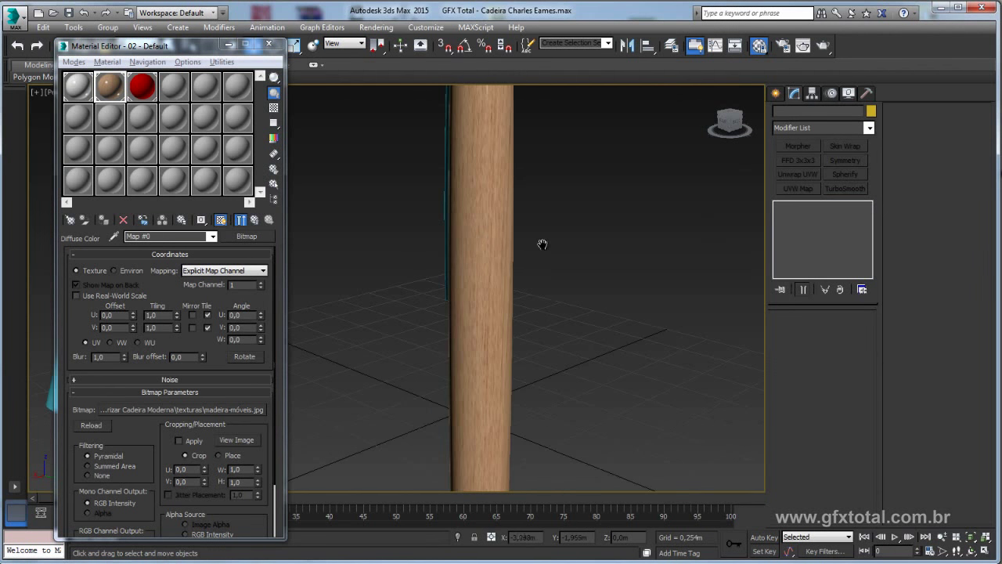
pyautogui.scroll(-5, 543, 245)
# Frame the wooden leg, then pan and orbit to inspect its madeira-móveis grain.
pyautogui.moveTo(542, 245)
pyautogui.keyDown('alt'); pyautogui.mouseDown(button='middle')
pyautogui.moveTo(570, 251)
pyautogui.moveTo(497, 230)
pyautogui.mouseUp(button='middle'); pyautogui.keyUp('alt')
pyautogui.click(498, 229)
pyautogui.press('z')
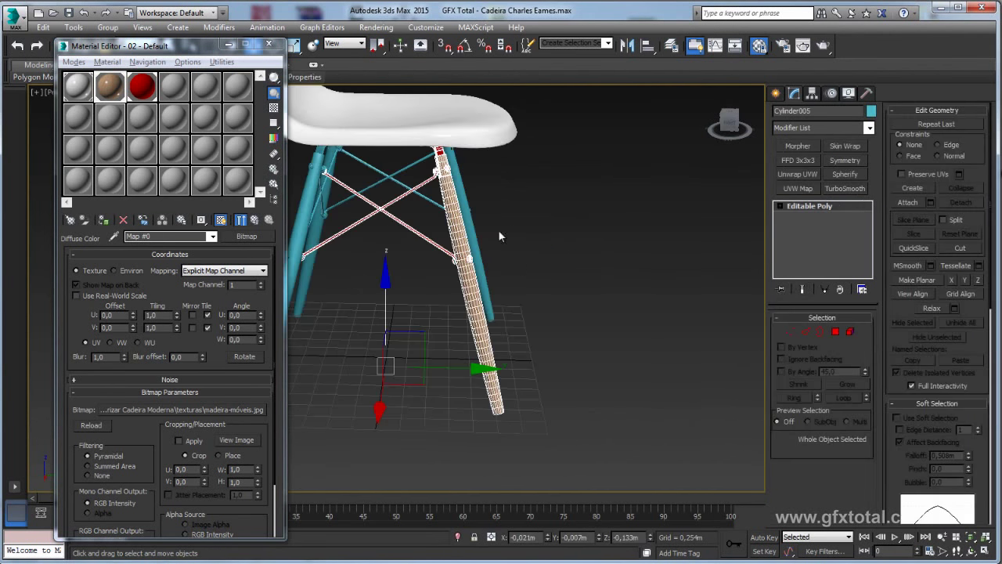
pyautogui.scroll(1, 516, 246)
pyautogui.click(535, 257)
pyautogui.scroll(3, 485, 264)
pyautogui.scroll(2, 430, 280)
pyautogui.moveTo(429, 279)
pyautogui.mouseDown(button='middle')
pyautogui.moveTo(548, 409)
pyautogui.moveTo(556, 304)
pyautogui.mouseUp(button='middle')
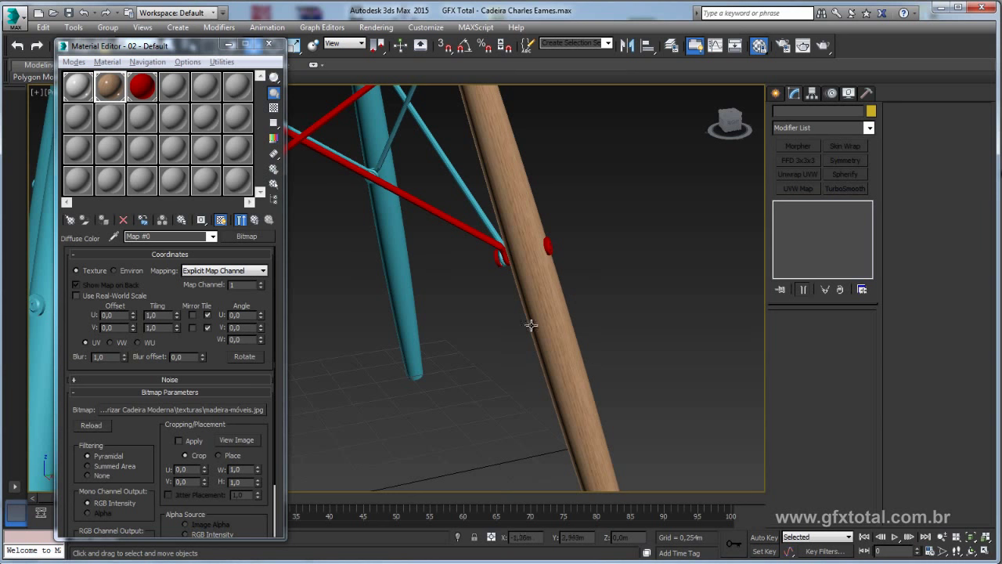
pyautogui.click(554, 314)
pyautogui.keyDown('alt'); pyautogui.moveTo(554, 314); pyautogui.dragTo(451, 253, button='middle'); pyautogui.keyUp('alt')
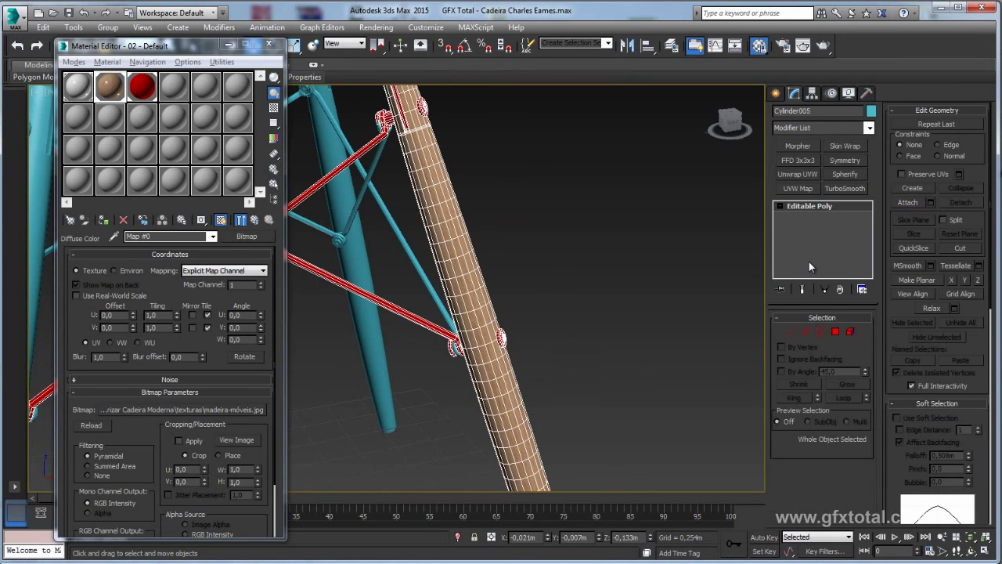
# Add a Planar UVW Map modifier to Cylinder005 and select its Gizmo sub-object.
pyautogui.click(869, 127)
pyautogui.moveTo(870, 196); pyautogui.dragTo(876, 454)
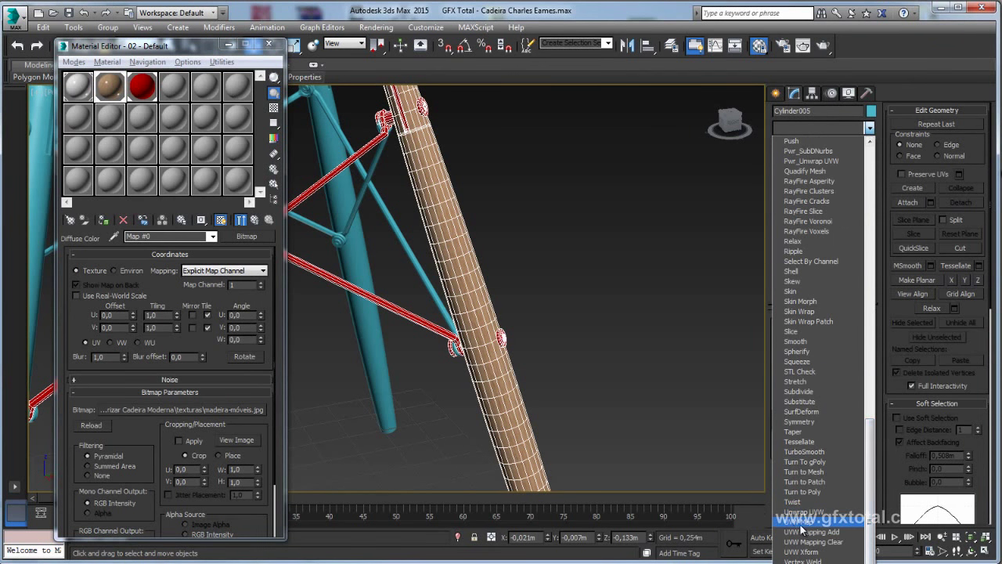
pyautogui.click(806, 523)
pyautogui.scroll(-2, 664, 411)
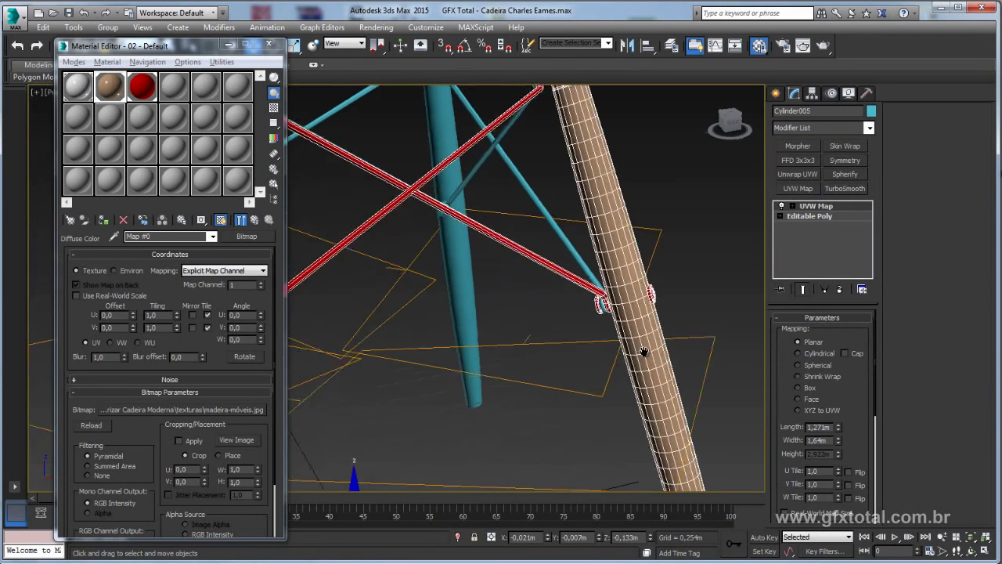
pyautogui.scroll(-3, 606, 358)
pyautogui.scroll(-2, 606, 358)
pyautogui.click(792, 206)
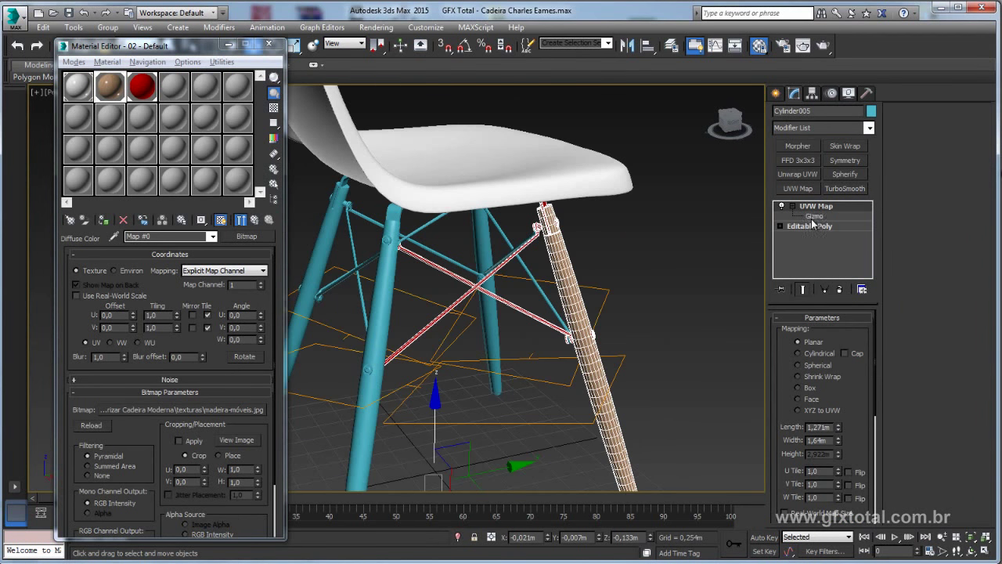
pyautogui.click(814, 215)
# Move the planar mapping gizmo onto the leg, undoing a trial rotation.
pyautogui.keyDown('alt'); pyautogui.moveTo(610, 326); pyautogui.dragTo(588, 331, button='middle'); pyautogui.keyUp('alt')
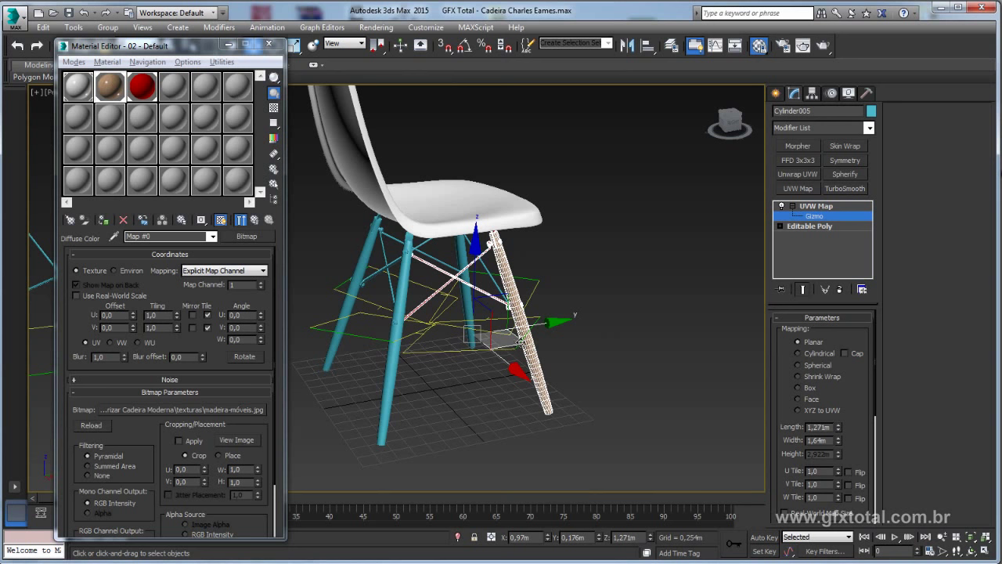
pyautogui.moveTo(520, 342)
pyautogui.mouseDown()
pyautogui.moveTo(646, 392)
pyautogui.moveTo(622, 385)
pyautogui.mouseUp()
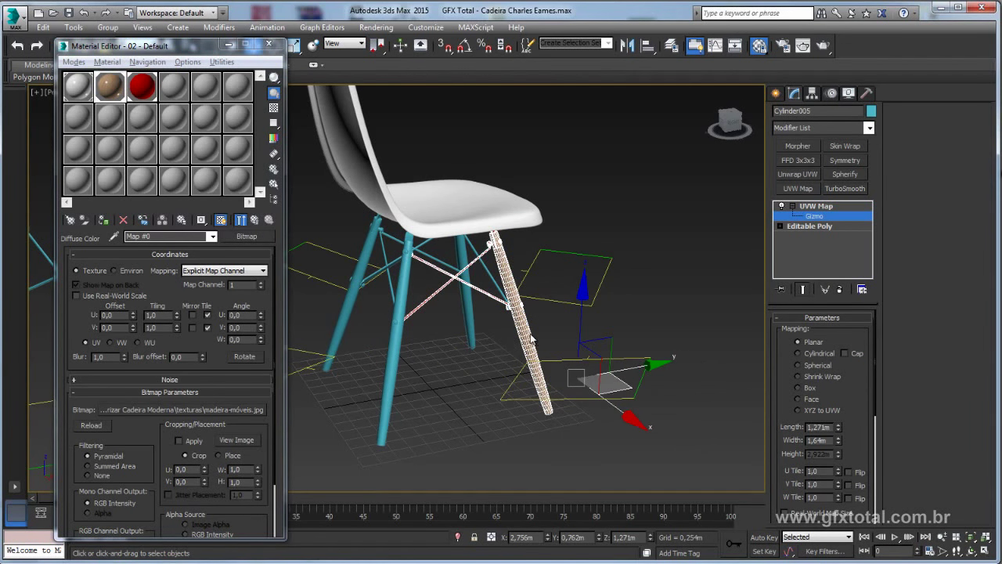
pyautogui.keyDown('alt'); pyautogui.moveTo(531, 338); pyautogui.dragTo(417, 333, button='middle'); pyautogui.keyUp('alt')
pyautogui.press('e')
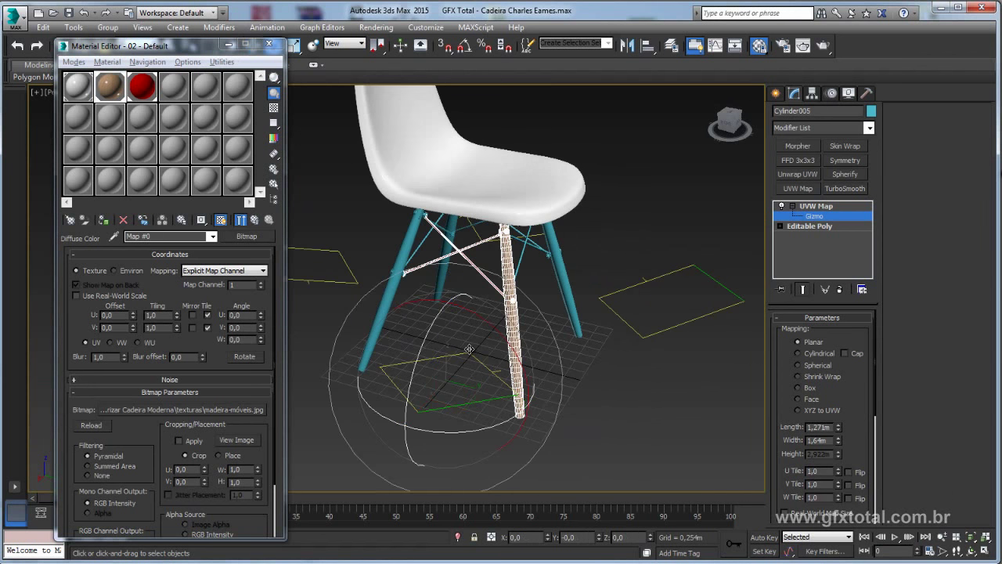
pyautogui.moveTo(469, 349); pyautogui.dragTo(485, 323)
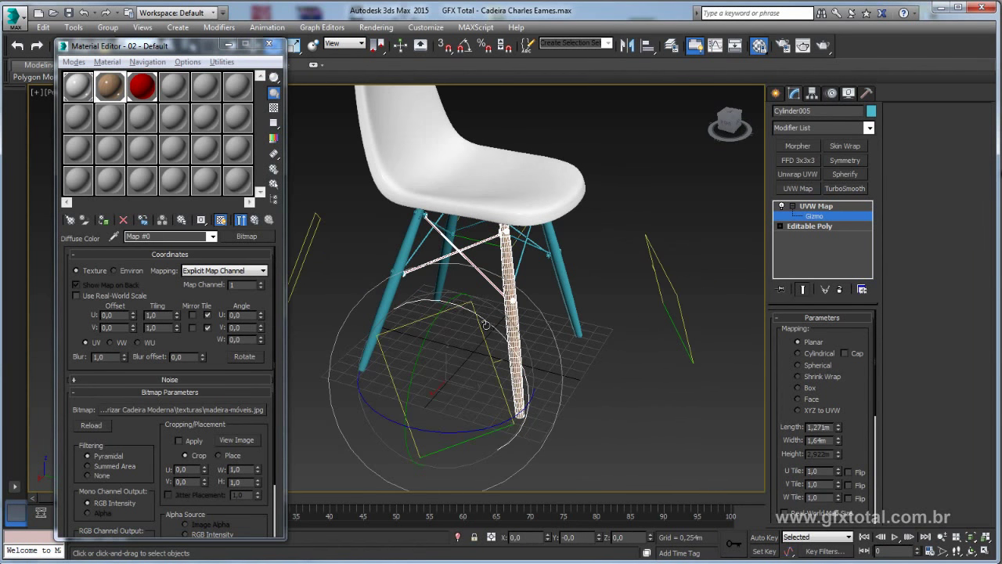
pyautogui.hotkey('ctrl', 'z')
pyautogui.press('w')
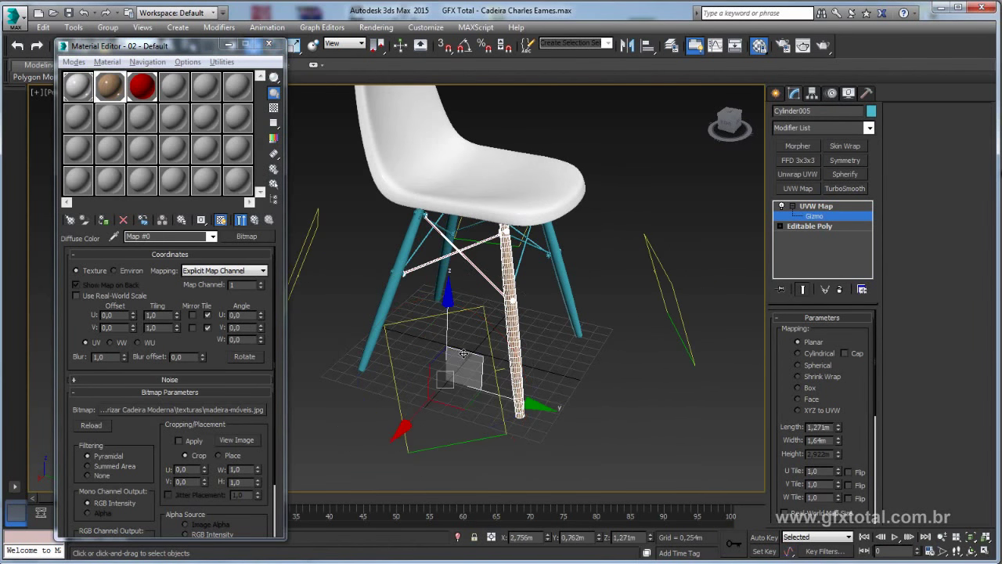
pyautogui.keyDown('alt'); pyautogui.moveTo(496, 398); pyautogui.dragTo(564, 356, button='middle'); pyautogui.keyUp('alt')
pyautogui.moveTo(576, 350); pyautogui.dragTo(489, 338)
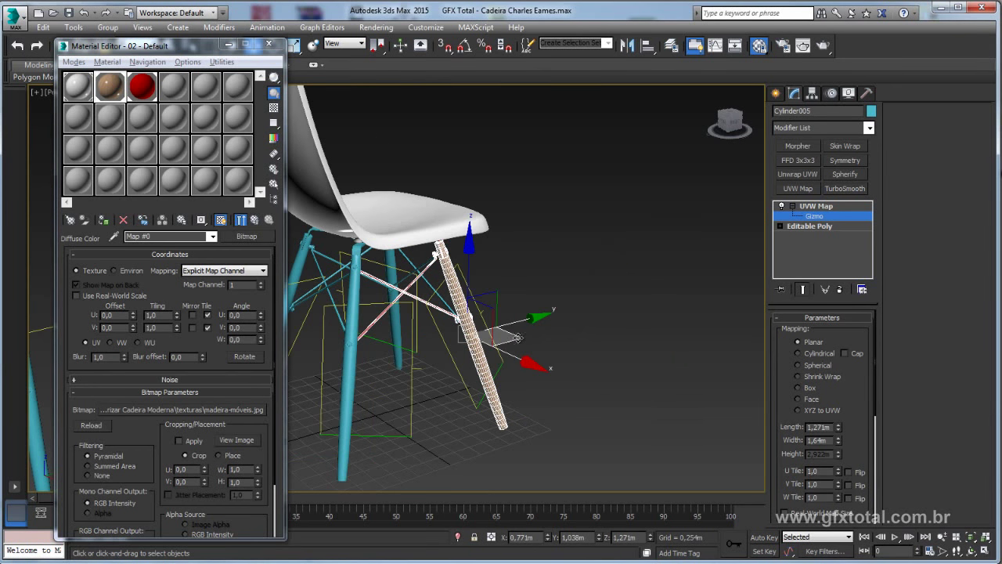
# Shift the gizmo up the leg and rotate it to realign the wood grain.
pyautogui.scroll(3, 479, 333)
pyautogui.scroll(2, 480, 333)
pyautogui.moveTo(480, 333)
pyautogui.keyDown('alt'); pyautogui.mouseDown(button='middle')
pyautogui.moveTo(463, 339)
pyautogui.moveTo(556, 365)
pyautogui.mouseUp(button='middle'); pyautogui.keyUp('alt')
pyautogui.press('F3')
pyautogui.press('F3')
pyautogui.moveTo(556, 364); pyautogui.dragTo(552, 342)
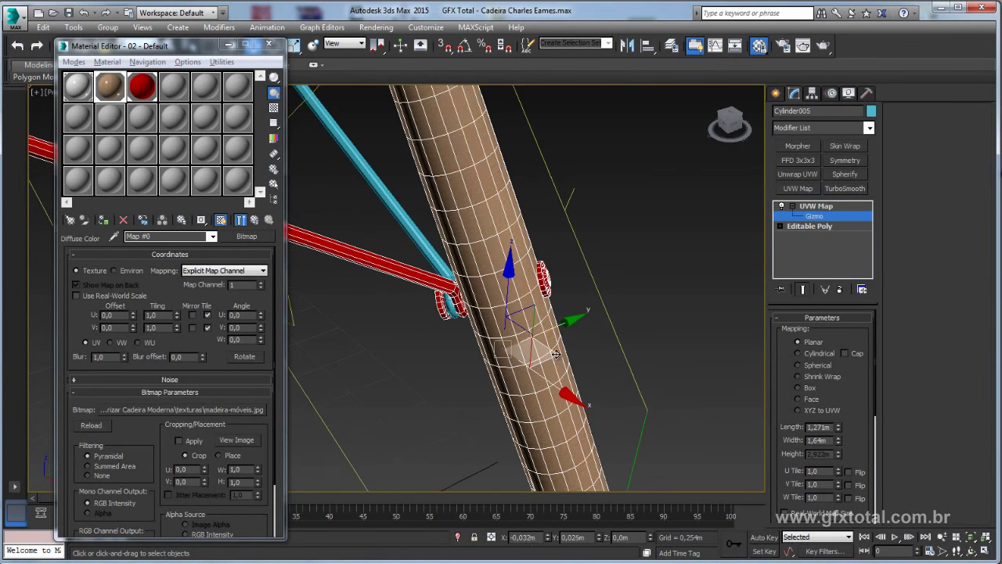
pyautogui.press('e')
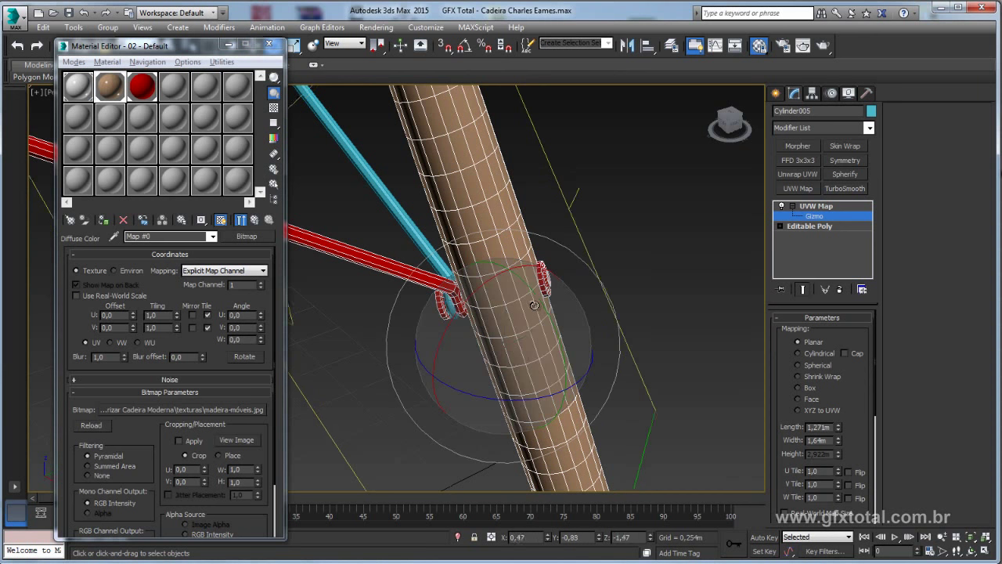
pyautogui.moveTo(510, 264); pyautogui.dragTo(513, 252)
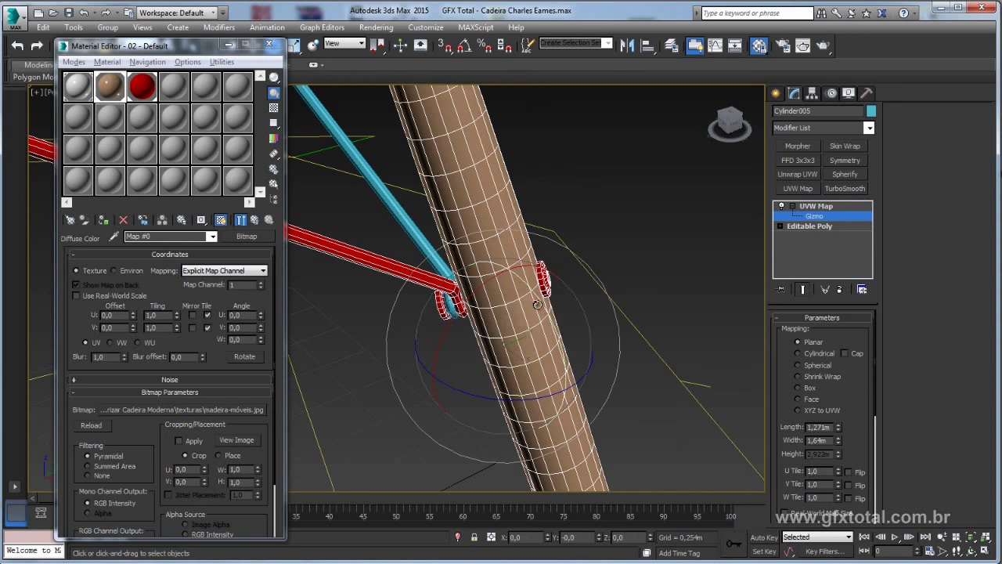
pyautogui.keyDown('alt'); pyautogui.moveTo(541, 311); pyautogui.dragTo(523, 306, button='middle'); pyautogui.keyUp('alt')
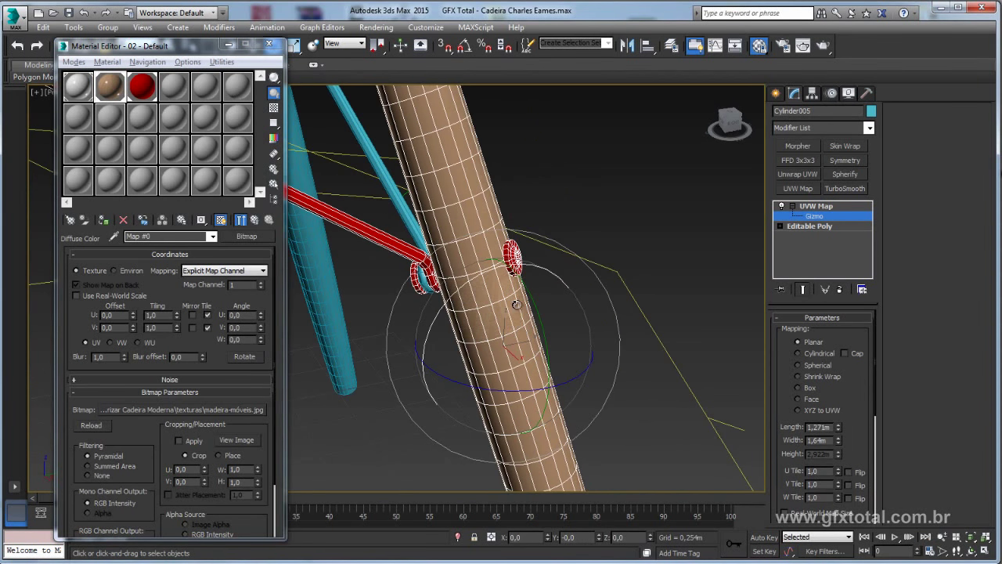
pyautogui.moveTo(518, 299); pyautogui.dragTo(543, 267)
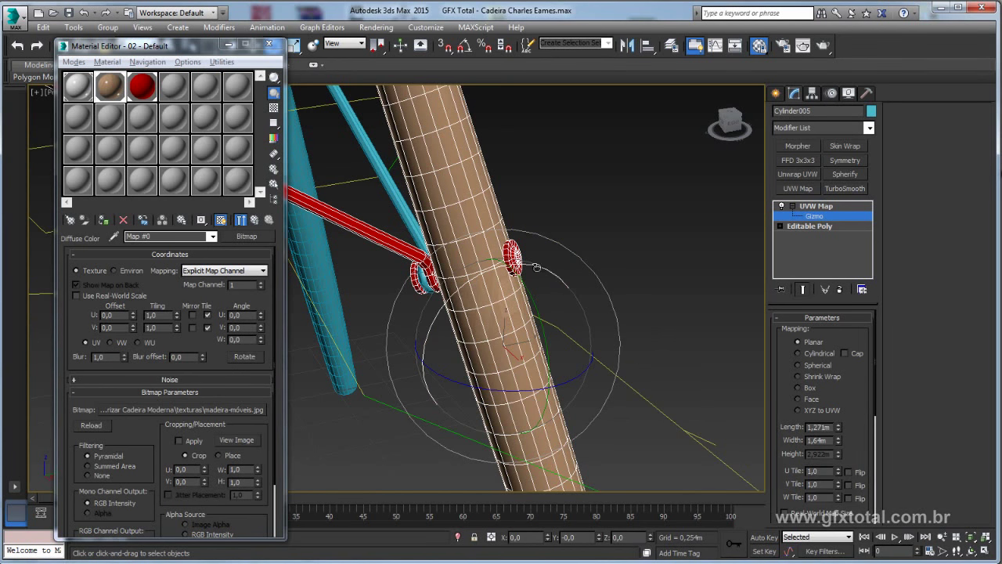
# Turn the planar mapping gizmo to a new orientation on the leg.
pyautogui.moveTo(536, 268)
pyautogui.keyDown('alt'); pyautogui.mouseDown(button='middle')
pyautogui.moveTo(451, 306)
pyautogui.moveTo(376, 280)
pyautogui.mouseUp(button='middle'); pyautogui.keyUp('alt')
pyautogui.scroll(-2, 438, 297)
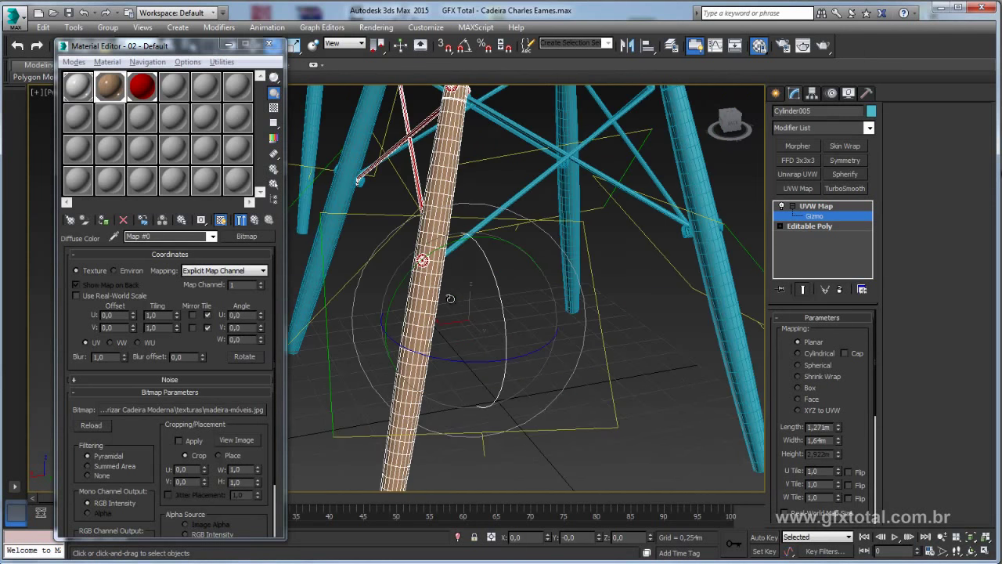
pyautogui.scroll(-2, 454, 299)
pyautogui.scroll(-2, 462, 302)
pyautogui.scroll(-1, 626, 319)
pyautogui.keyDown('alt'); pyautogui.moveTo(626, 320); pyautogui.dragTo(640, 263, button='middle'); pyautogui.keyUp('alt')
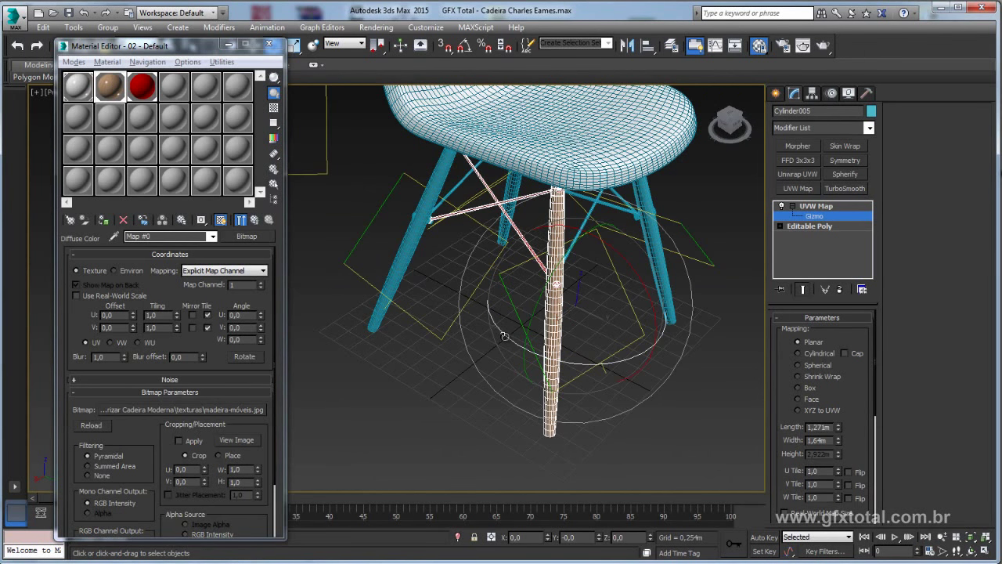
pyautogui.moveTo(462, 284); pyautogui.dragTo(501, 282)
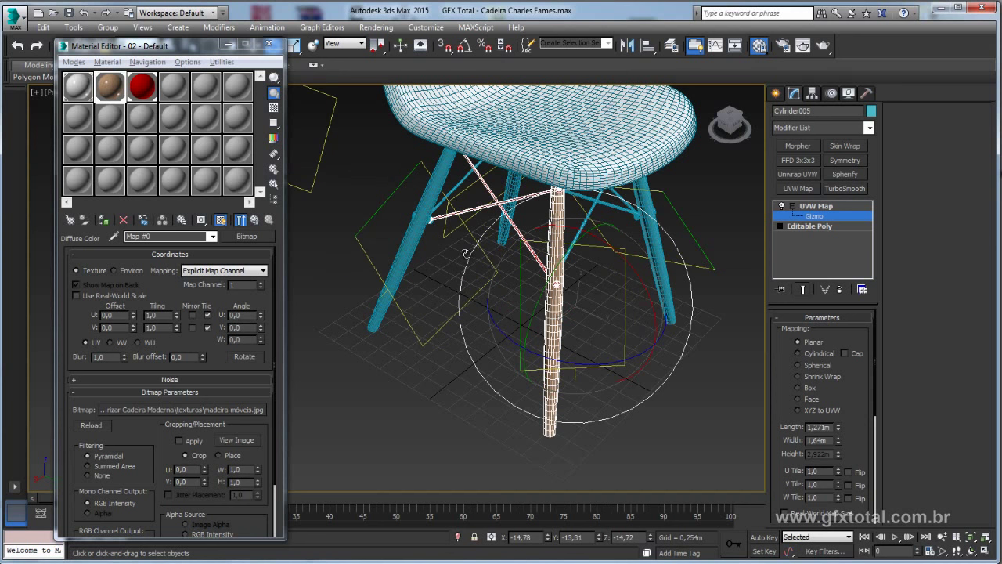
pyautogui.moveTo(553, 352)
pyautogui.keyDown('alt'); pyautogui.mouseDown(button='middle')
pyautogui.moveTo(550, 323)
pyautogui.moveTo(544, 333)
pyautogui.moveTo(492, 232)
pyautogui.mouseUp(button='middle'); pyautogui.keyUp('alt')
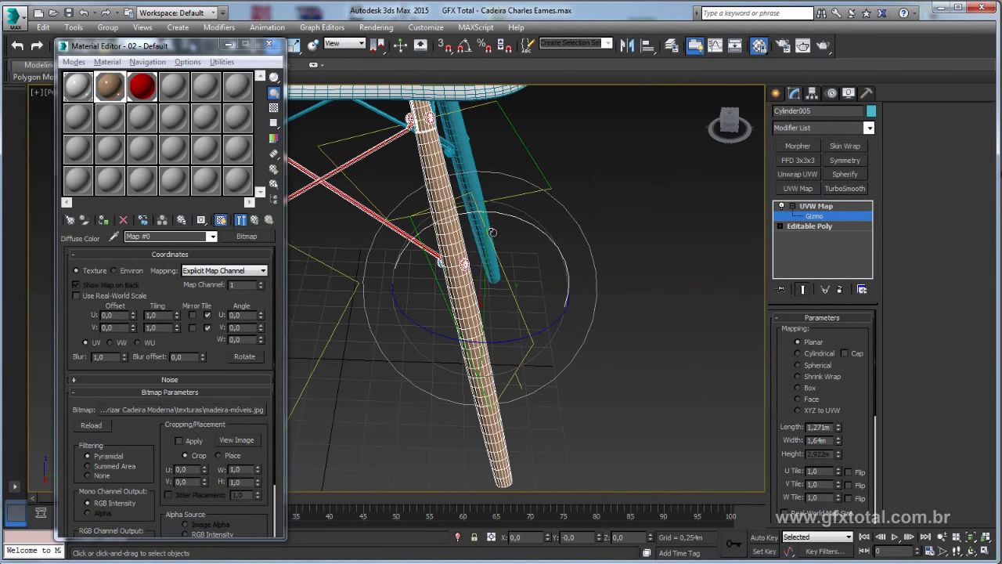
pyautogui.scroll(-1, 809, 349)
# Switch the leg's UVW mapping to Cylindrical and re-enable Gizmo editing.
pyautogui.click(798, 351)
pyautogui.keyDown('alt'); pyautogui.moveTo(689, 356); pyautogui.dragTo(790, 233, button='middle'); pyautogui.keyUp('alt')
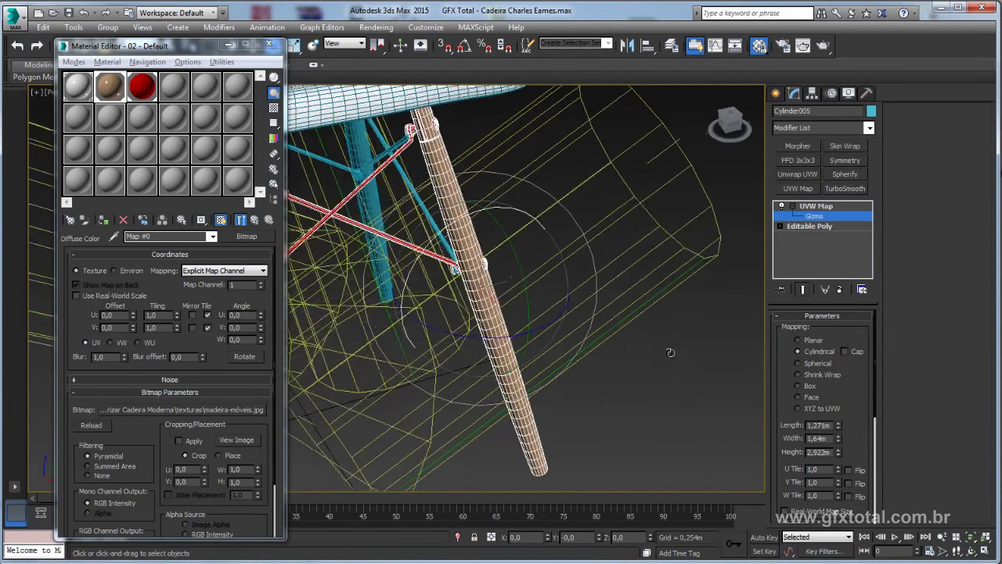
pyautogui.click(792, 212)
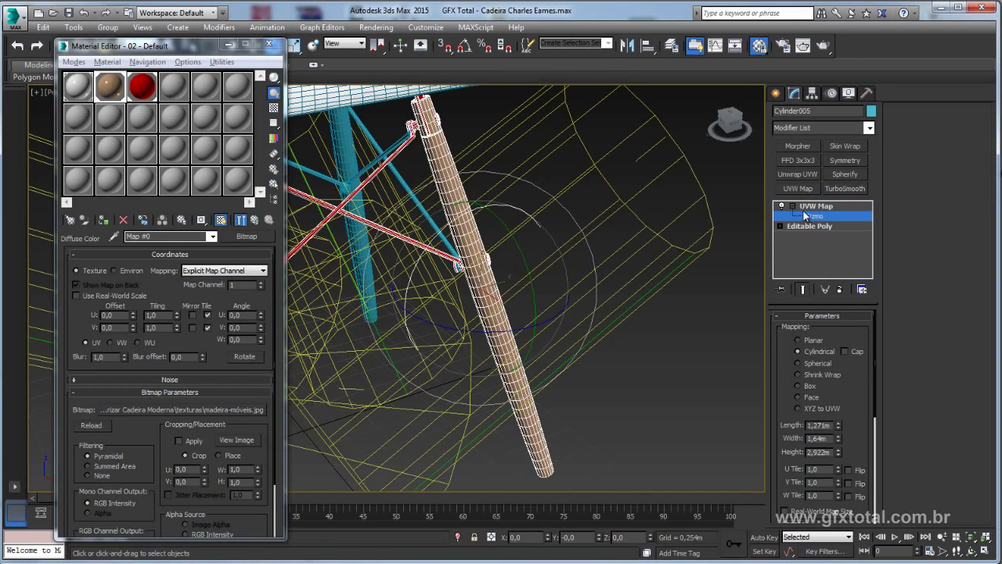
pyautogui.click(814, 216)
pyautogui.keyDown('alt'); pyautogui.moveTo(669, 305); pyautogui.dragTo(566, 324, button='middle'); pyautogui.keyUp('alt')
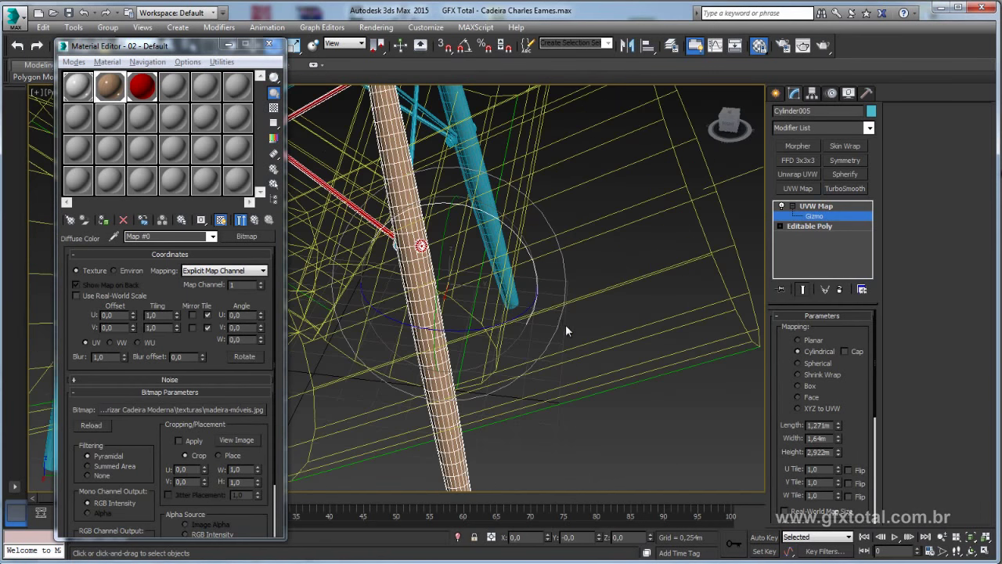
pyautogui.moveTo(525, 251)
pyautogui.keyDown('alt'); pyautogui.mouseDown(button='middle')
pyautogui.moveTo(492, 228)
pyautogui.moveTo(561, 345)
pyautogui.mouseUp(button='middle'); pyautogui.keyUp('alt')
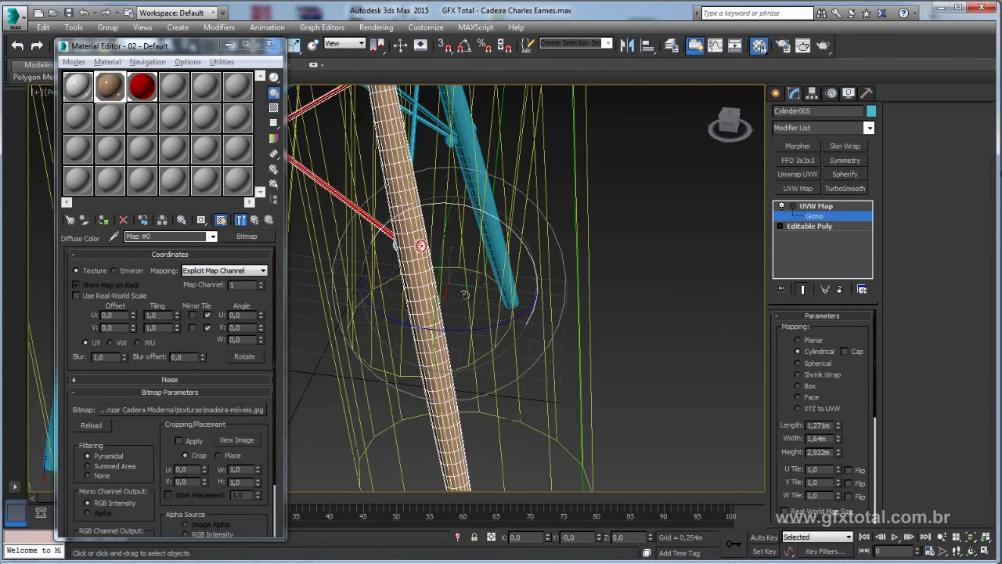
pyautogui.scroll(-2, 560, 345)
pyautogui.moveTo(846, 429); pyautogui.dragTo(846, 247)
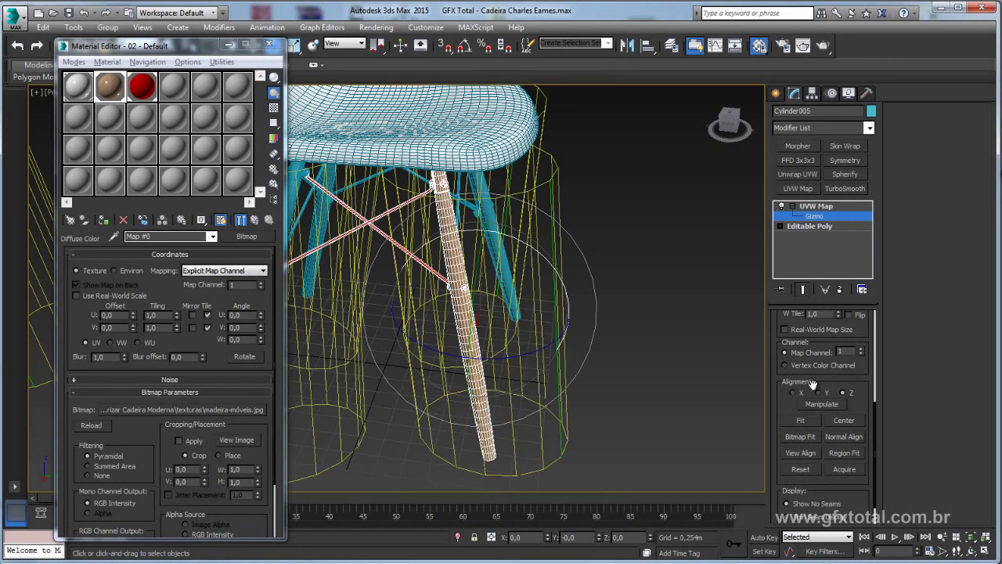
pyautogui.moveTo(579, 337)
pyautogui.keyDown('alt'); pyautogui.mouseDown(button='middle')
pyautogui.moveTo(545, 362)
pyautogui.moveTo(505, 339)
pyautogui.moveTo(512, 332)
pyautogui.mouseUp(button='middle'); pyautogui.keyUp('alt')
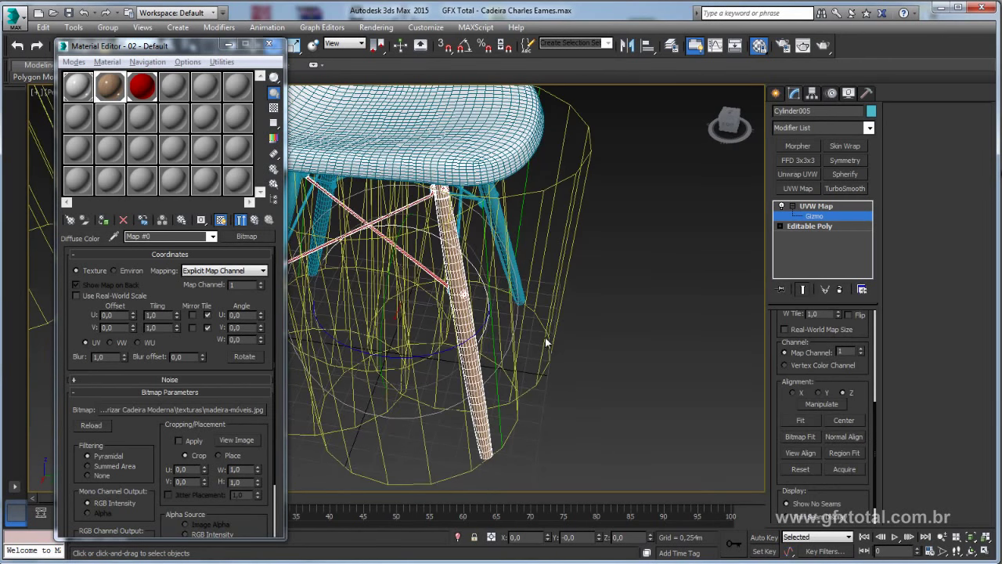
# Scale the mapping cylinder down to a narrow size around the leg.
pyautogui.press('r')
pyautogui.moveTo(412, 307); pyautogui.dragTo(439, 396)
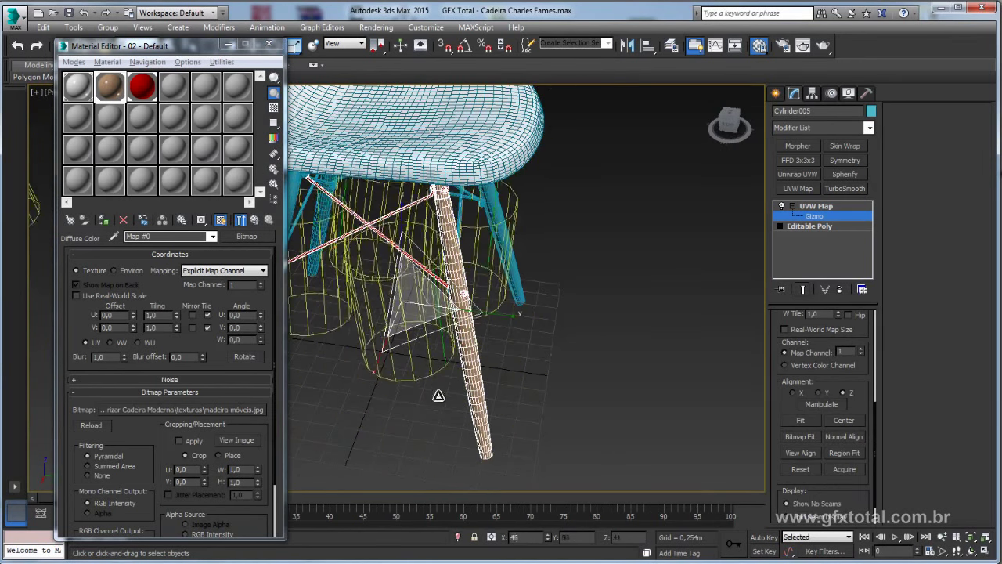
pyautogui.moveTo(438, 375)
pyautogui.keyDown('alt'); pyautogui.mouseDown(button='middle')
pyautogui.moveTo(493, 352)
pyautogui.moveTo(463, 244)
pyautogui.mouseUp(button='middle'); pyautogui.keyUp('alt')
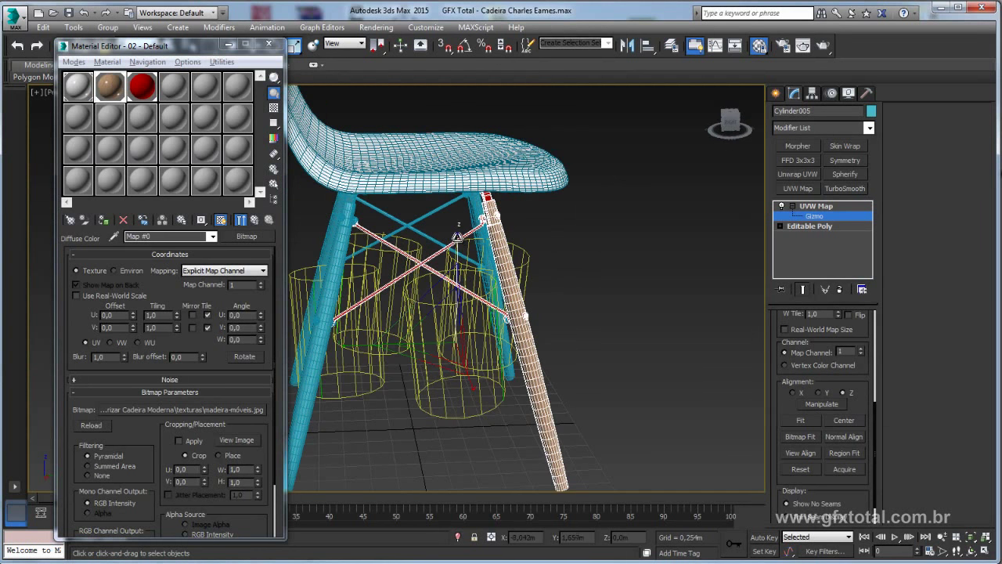
pyautogui.moveTo(462, 242)
pyautogui.mouseDown()
pyautogui.moveTo(452, 195)
pyautogui.moveTo(457, 220)
pyautogui.mouseUp()
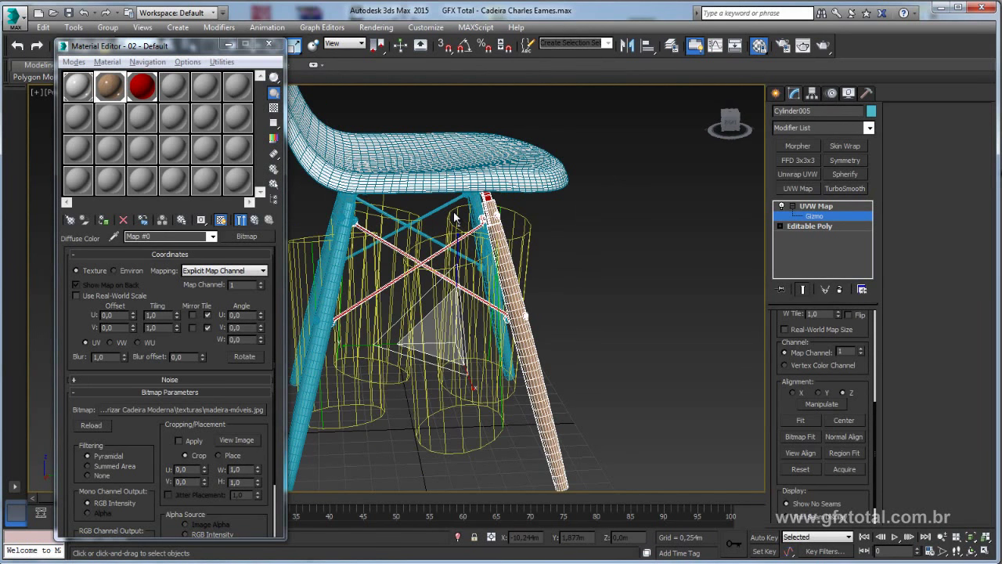
# Tilt the mapping cylinder to the leg's slant and shift it onto the leg.
pyautogui.press('e')
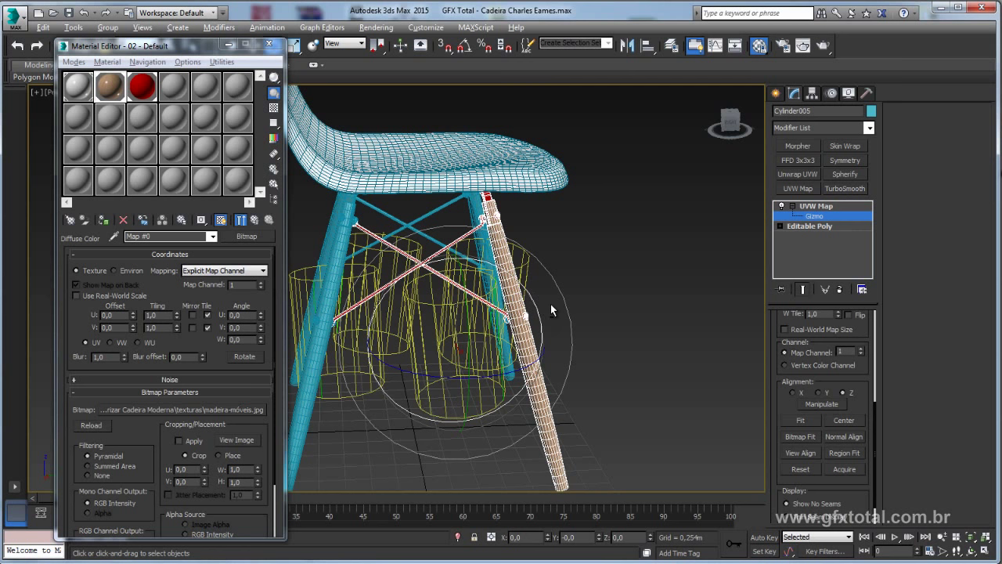
pyautogui.keyDown('alt'); pyautogui.moveTo(551, 304); pyautogui.dragTo(569, 284, button='middle'); pyautogui.keyUp('alt')
pyautogui.moveTo(561, 292); pyautogui.dragTo(552, 278)
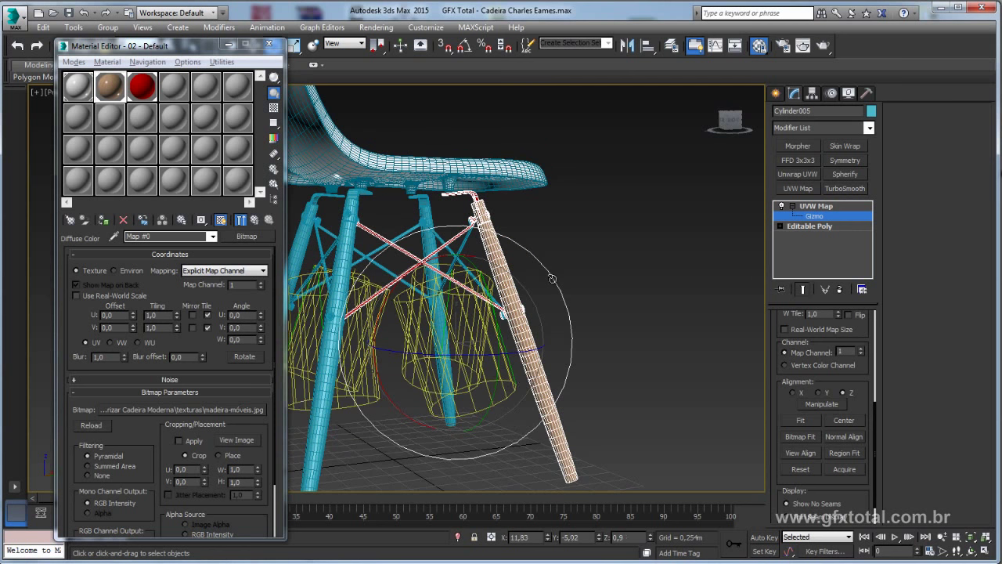
pyautogui.press('w')
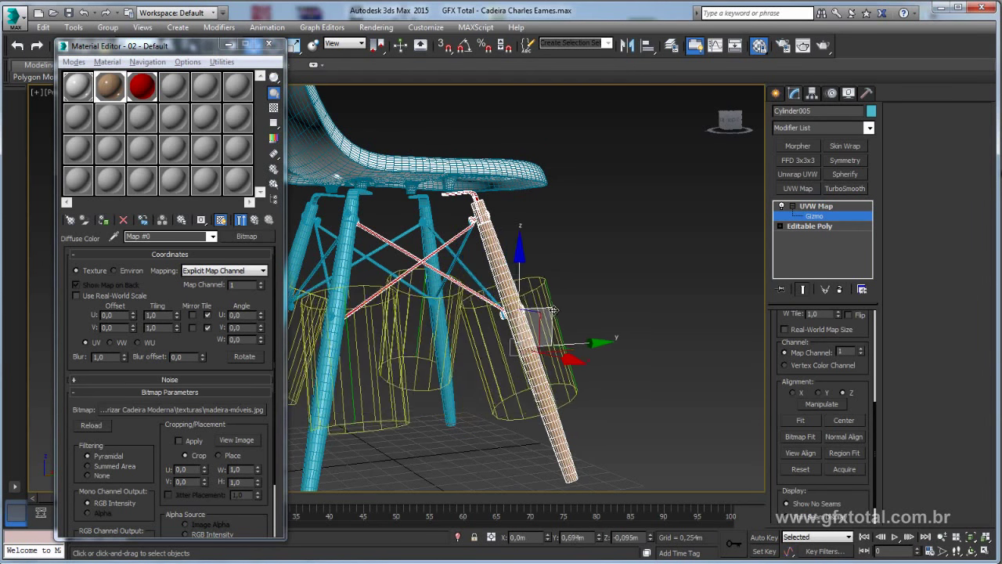
pyautogui.moveTo(502, 314); pyautogui.dragTo(539, 328)
pyautogui.moveTo(538, 328)
pyautogui.keyDown('alt'); pyautogui.mouseDown(button='middle')
pyautogui.moveTo(488, 376)
pyautogui.moveTo(494, 281)
pyautogui.moveTo(525, 344)
pyautogui.moveTo(632, 361)
pyautogui.mouseUp(button='middle'); pyautogui.keyUp('alt')
pyautogui.press('e')
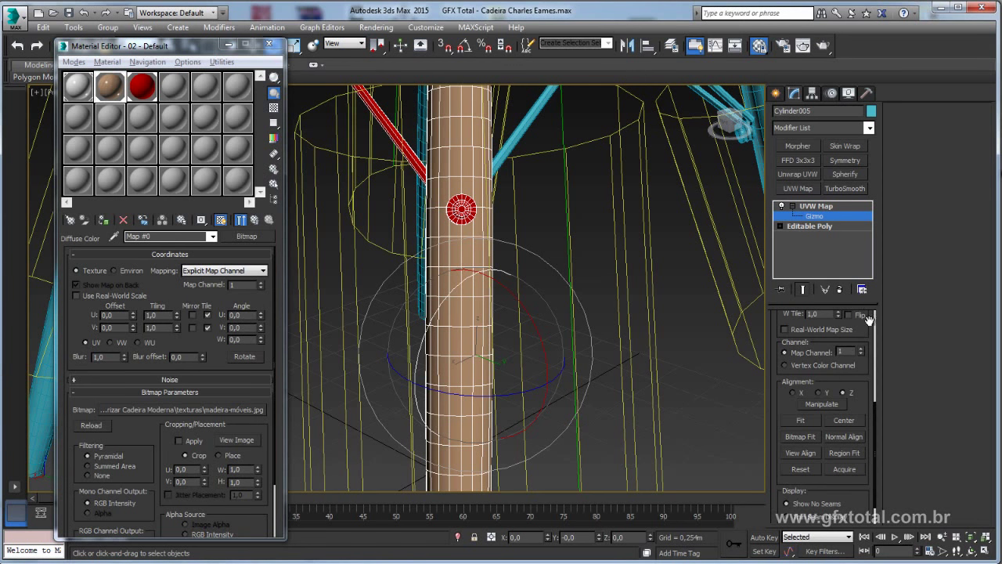
# Set the cylindrical mapping to length 0,795 m, width 0,892 m, height 7,021 m.
pyautogui.moveTo(871, 321); pyautogui.dragTo(876, 511)
pyautogui.scroll(-1, 875, 512)
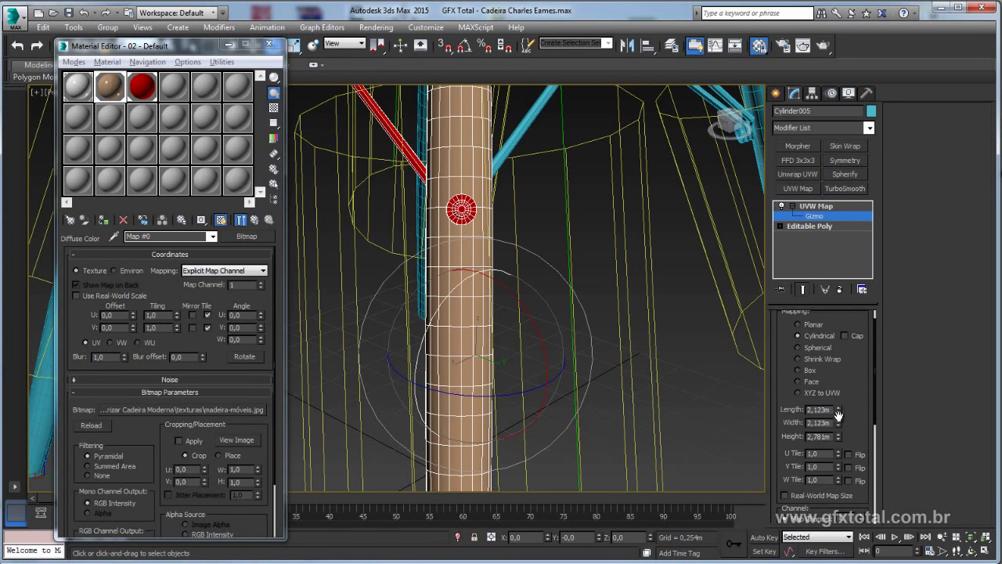
pyautogui.moveTo(837, 404)
pyautogui.mouseDown()
pyautogui.moveTo(842, 427)
pyautogui.moveTo(841, 396)
pyautogui.mouseUp()
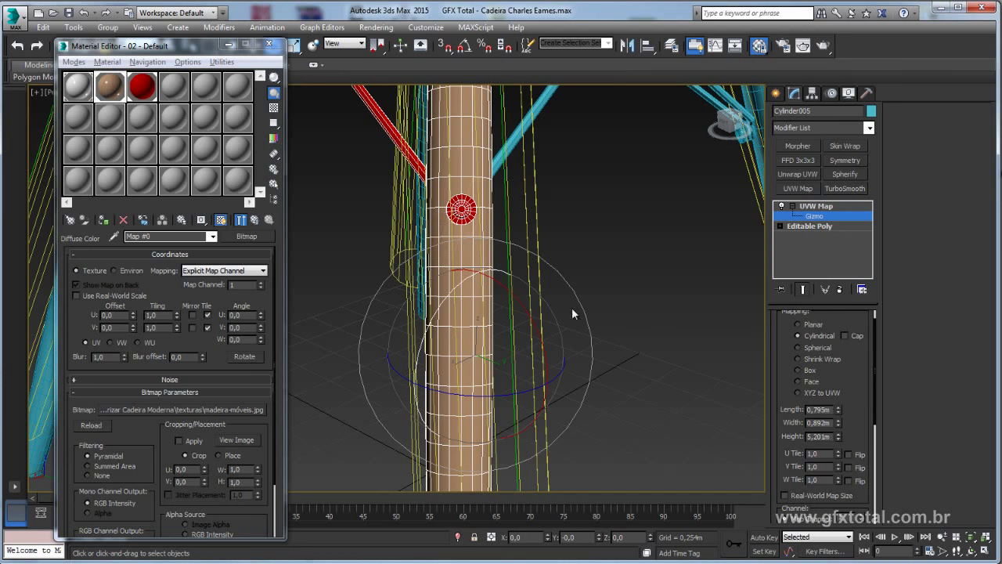
pyautogui.scroll(-5, 577, 314)
pyautogui.keyDown('alt'); pyautogui.moveTo(579, 329); pyautogui.dragTo(626, 342, button='middle'); pyautogui.keyUp('alt')
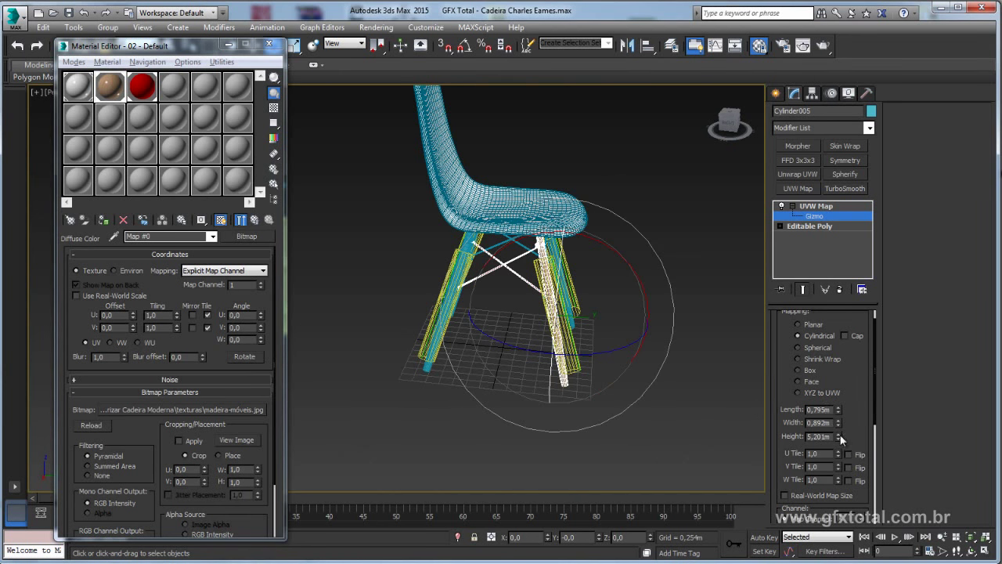
pyautogui.moveTo(837, 436); pyautogui.dragTo(838, 407)
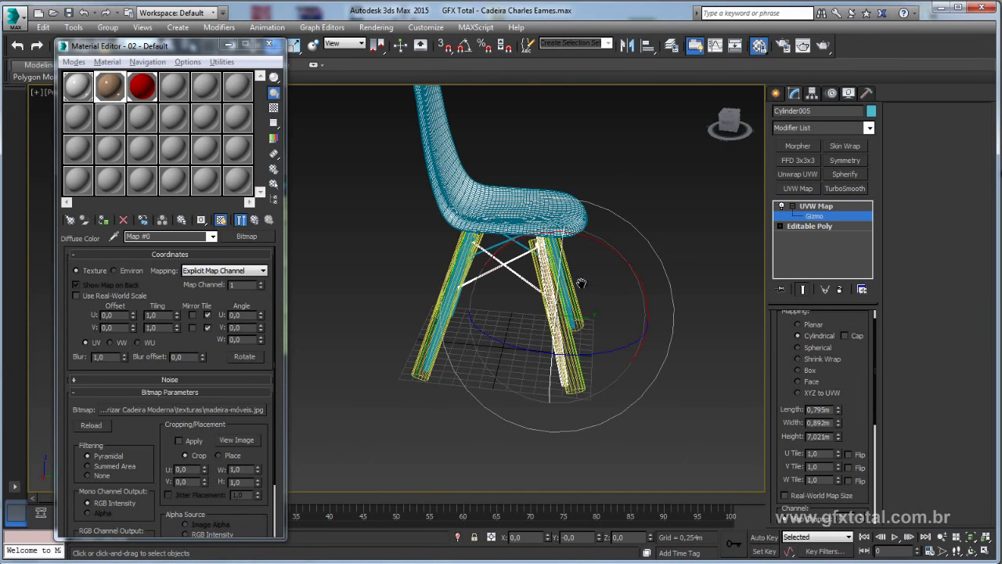
# Orbit around the leg to check the grain now runs lengthwise.
pyautogui.keyDown('alt'); pyautogui.moveTo(599, 283); pyautogui.dragTo(643, 233, button='middle'); pyautogui.keyUp('alt')
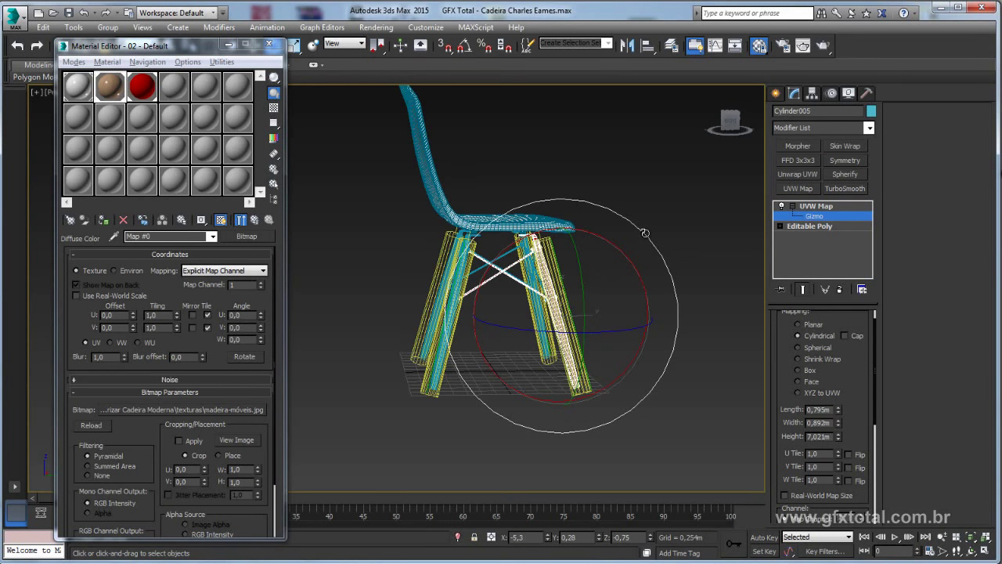
pyautogui.press('w')
pyautogui.scroll(2, 592, 283)
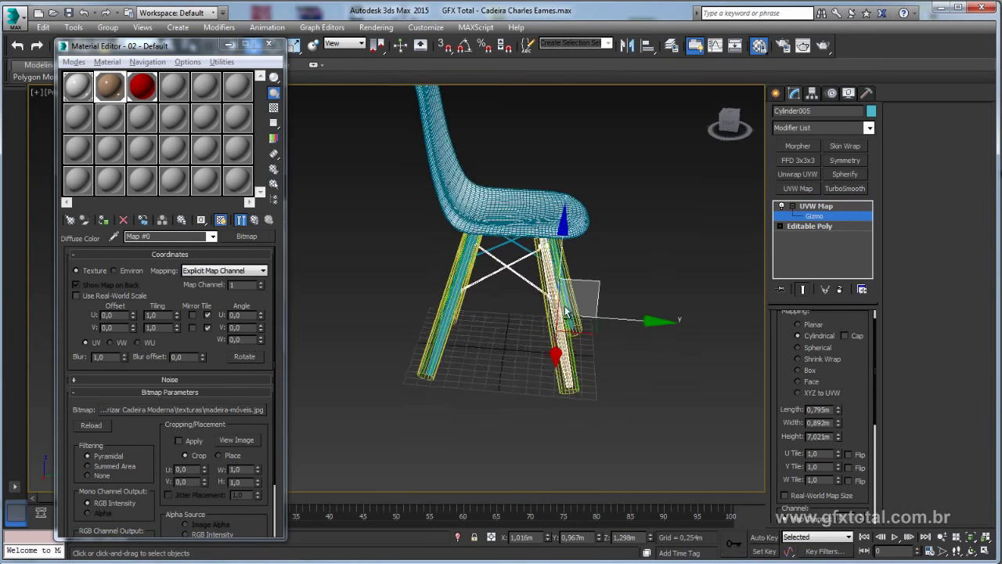
pyautogui.scroll(3, 588, 289)
pyautogui.scroll(3, 579, 297)
pyautogui.scroll(2, 575, 305)
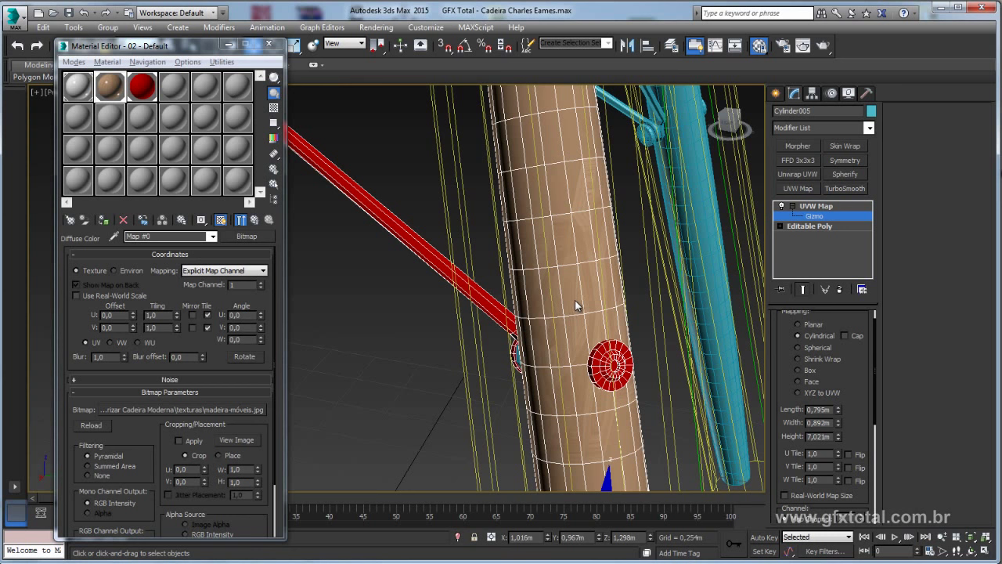
pyautogui.keyDown('alt'); pyautogui.moveTo(574, 306); pyautogui.dragTo(556, 223, button='middle'); pyautogui.keyUp('alt')
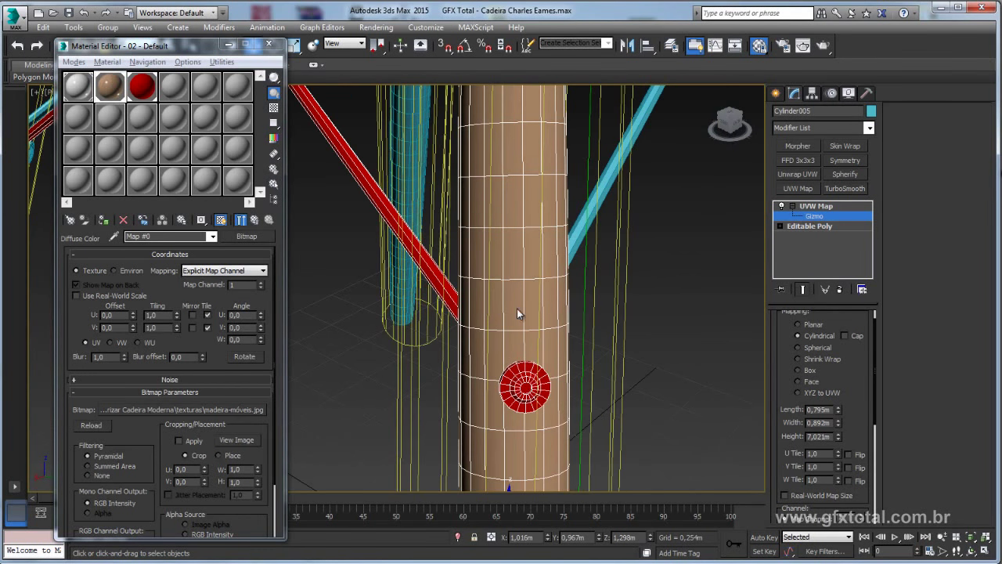
pyautogui.moveTo(516, 308)
pyautogui.keyDown('alt'); pyautogui.mouseDown(button='middle')
pyautogui.moveTo(493, 321)
pyautogui.moveTo(433, 286)
pyautogui.mouseUp(button='middle'); pyautogui.keyUp('alt')
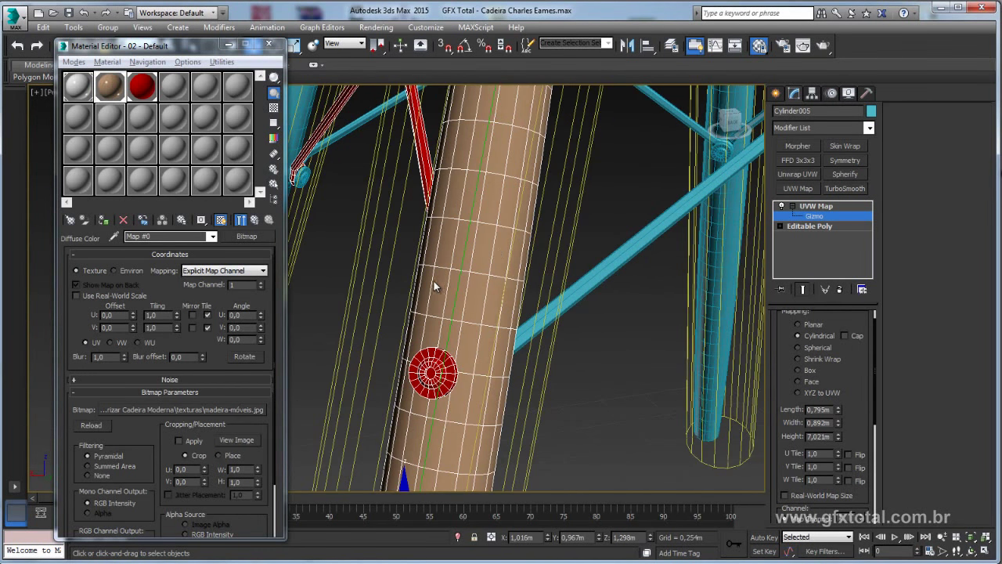
pyautogui.click(824, 45)
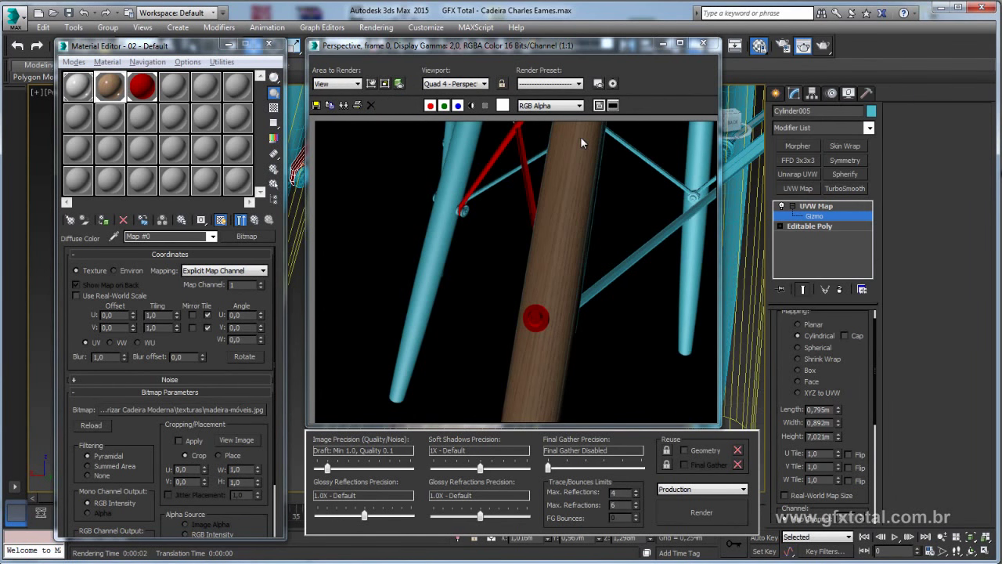
pyautogui.click(703, 43)
pyautogui.keyDown('alt'); pyautogui.moveTo(590, 331); pyautogui.dragTo(561, 327, button='middle'); pyautogui.keyUp('alt')
pyautogui.click(816, 45)
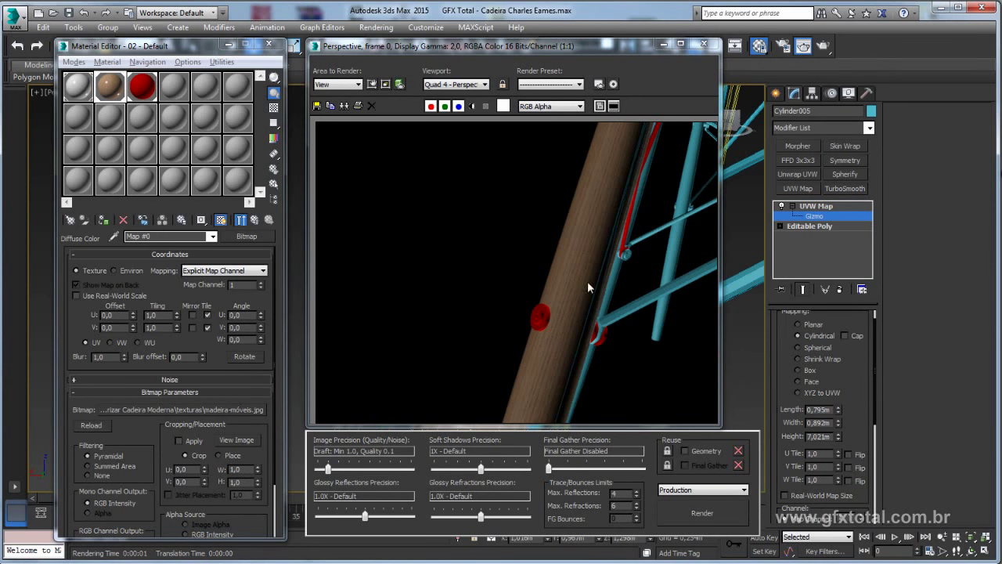
pyautogui.click(703, 44)
pyautogui.moveTo(611, 259)
pyautogui.keyDown('alt'); pyautogui.mouseDown(button='middle')
pyautogui.moveTo(583, 257)
pyautogui.moveTo(575, 235)
pyautogui.moveTo(613, 227)
pyautogui.mouseUp(button='middle'); pyautogui.keyUp('alt')
pyautogui.scroll(-5, 576, 235)
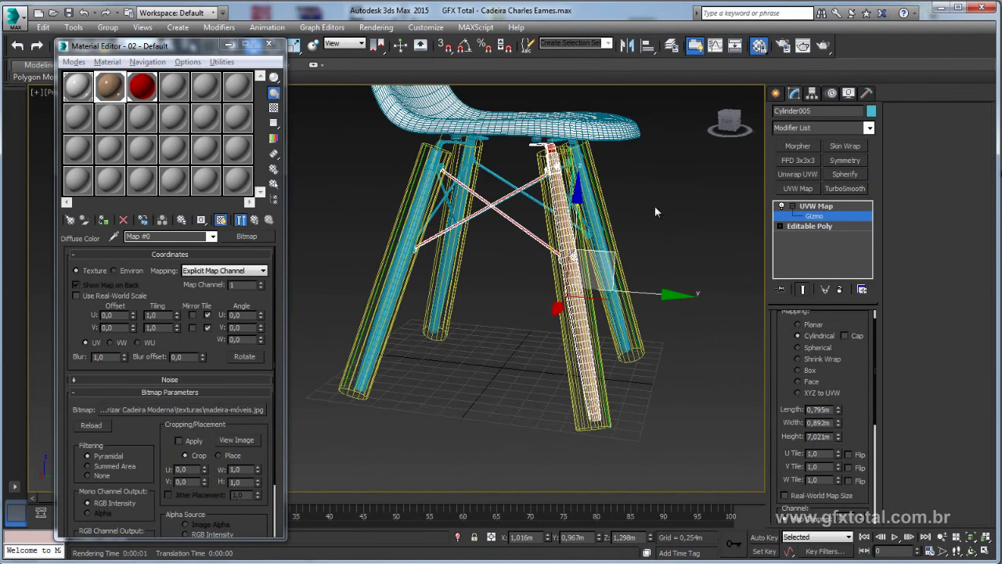
# Show the wood material shaded in the viewport and exit Gizmo mode.
pyautogui.click(118, 98)
pyautogui.click(103, 222)
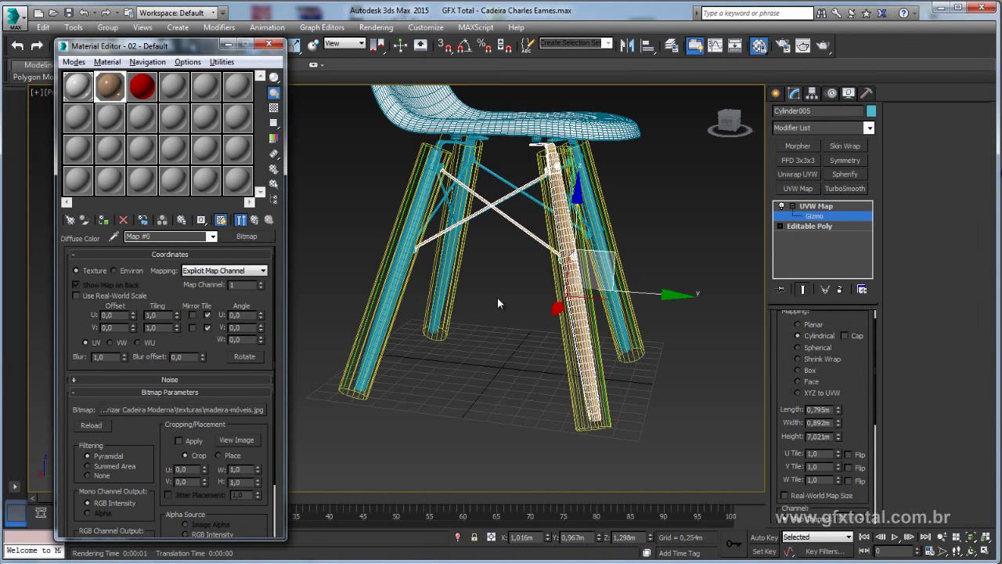
pyautogui.click(809, 219)
pyautogui.click(806, 205)
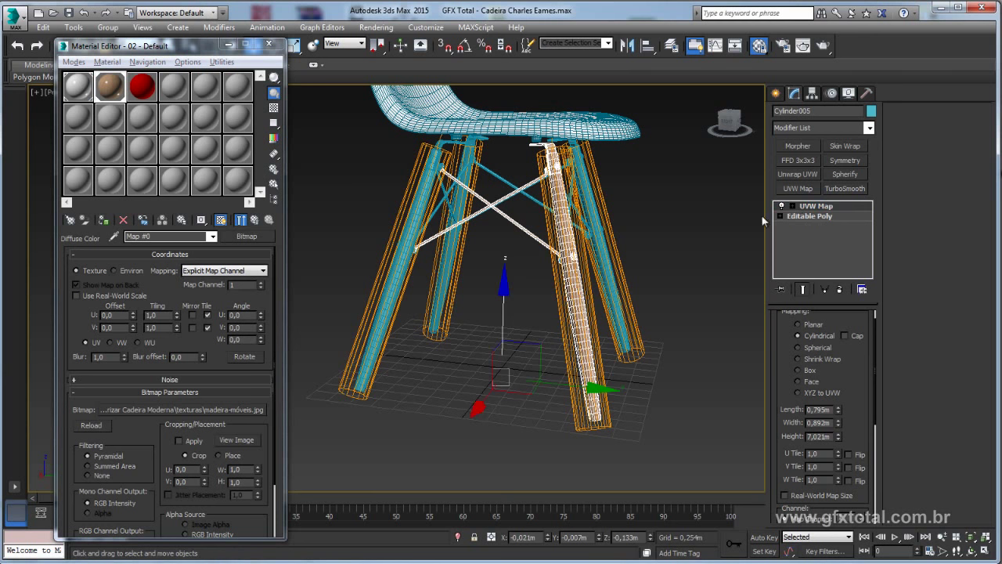
# Select the chair legs one by one and orbit to inspect the texture wrapping.
pyautogui.click(375, 289)
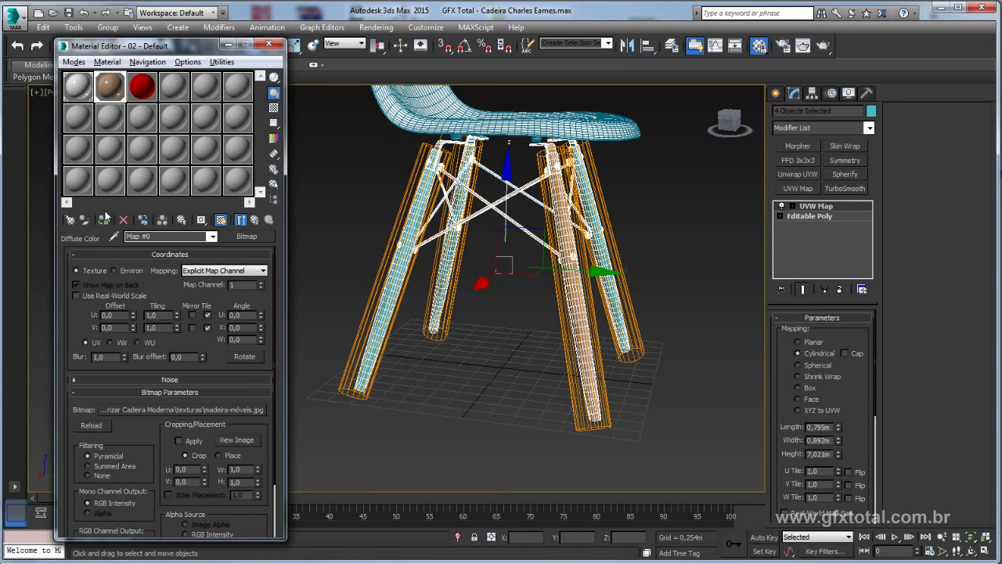
pyautogui.click(334, 288)
pyautogui.moveTo(334, 287)
pyautogui.keyDown('alt'); pyautogui.mouseDown(button='middle')
pyautogui.moveTo(475, 350)
pyautogui.moveTo(384, 354)
pyautogui.moveTo(504, 324)
pyautogui.mouseUp(button='middle'); pyautogui.keyUp('alt')
pyautogui.click(533, 294)
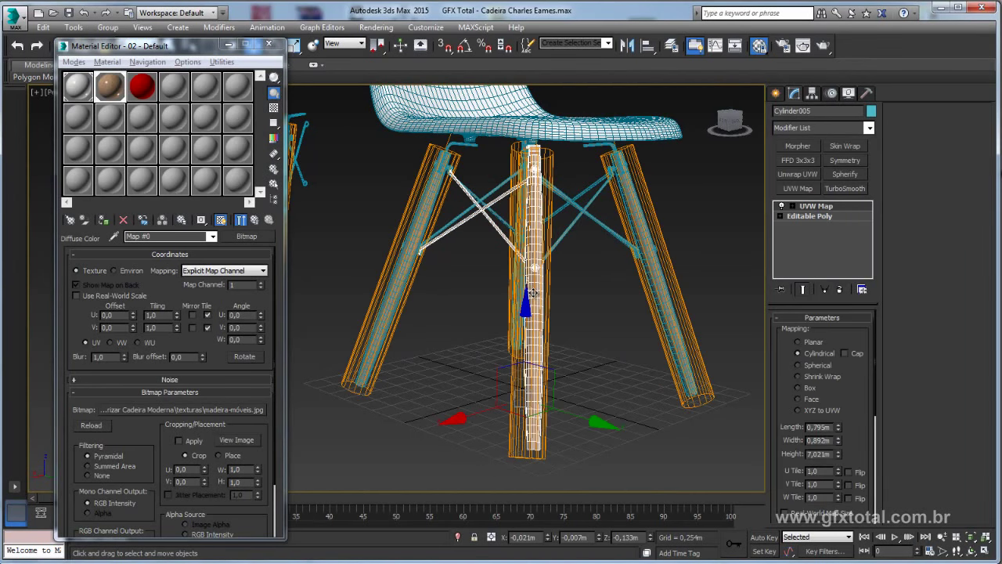
pyautogui.keyDown('alt'); pyautogui.moveTo(532, 293); pyautogui.dragTo(630, 270, button='middle'); pyautogui.keyUp('alt')
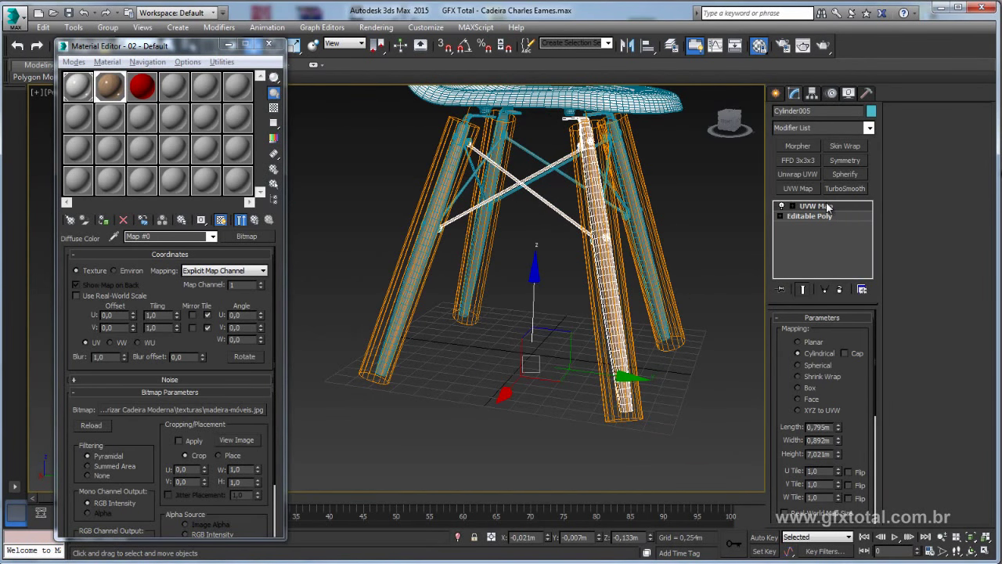
pyautogui.click(640, 284)
pyautogui.click(608, 267)
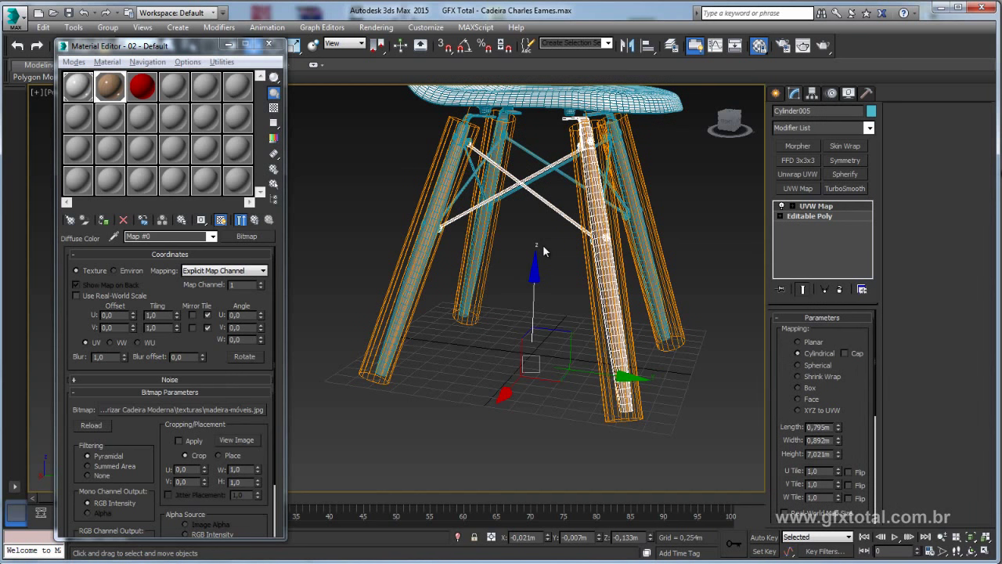
pyautogui.moveTo(530, 256); pyautogui.dragTo(675, 266, button='middle')
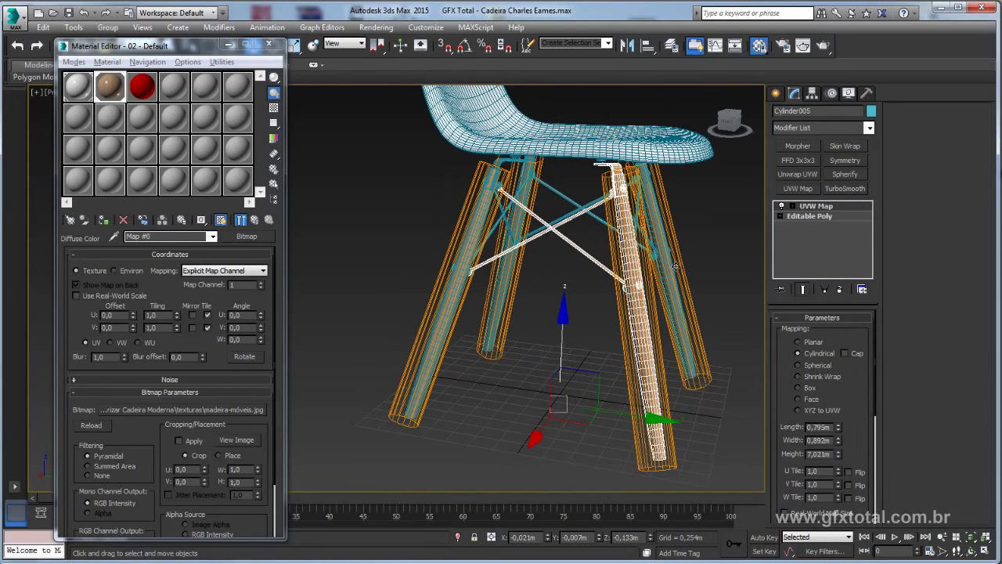
# Preview the wood map enlarged on a checker background, then return to the parent material.
pyautogui.doubleClick(109, 88)
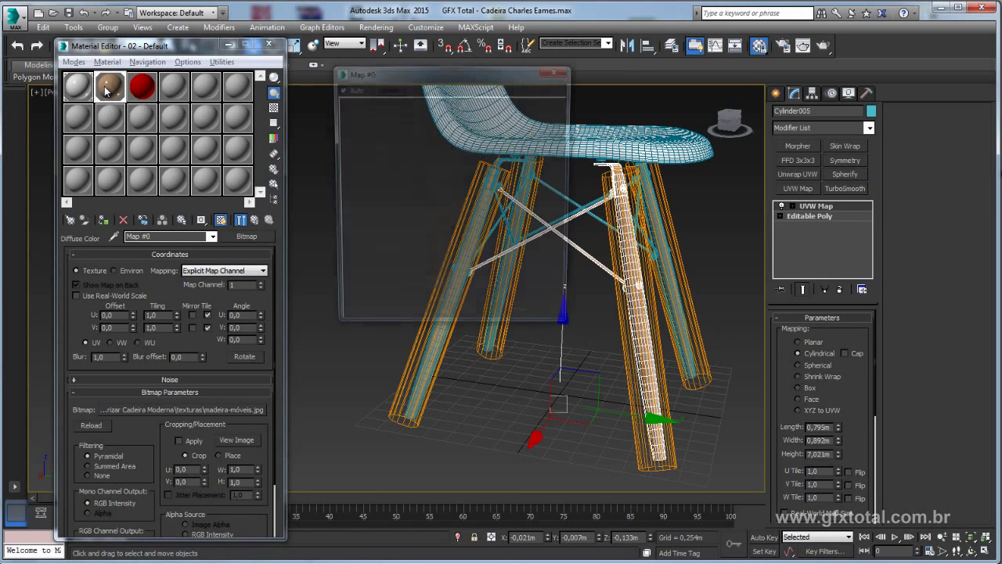
pyautogui.moveTo(461, 75); pyautogui.dragTo(557, 57)
pyautogui.click(274, 107)
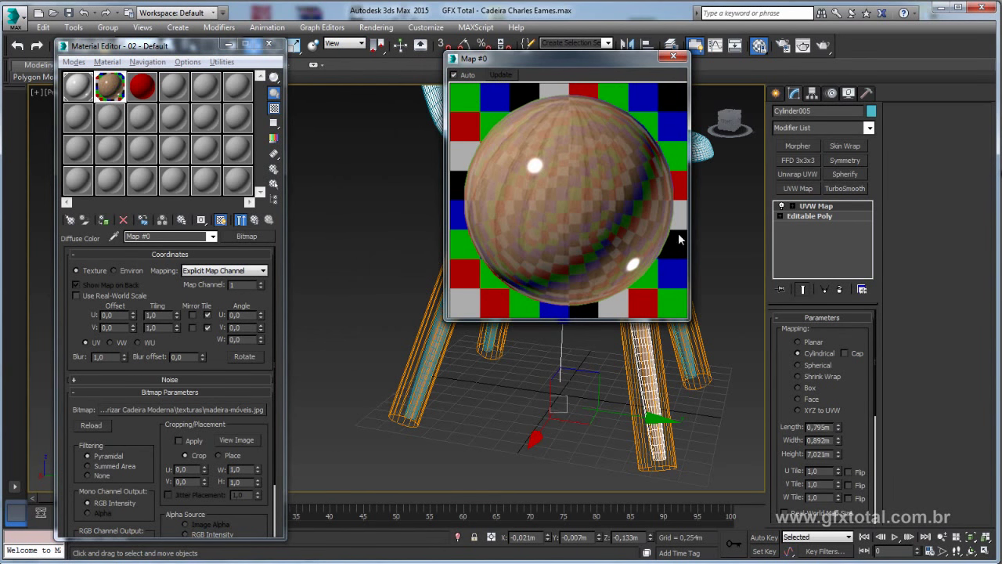
pyautogui.click(253, 222)
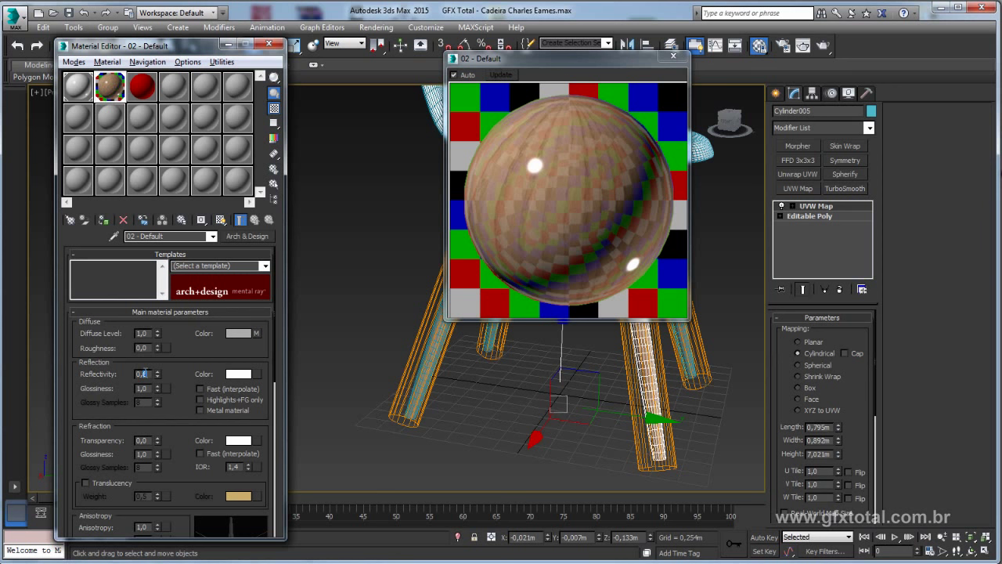
# Set reflectivity 0,3, glossiness 0,5 and 32 glossy samples on the wood material.
pyautogui.press('Tab')
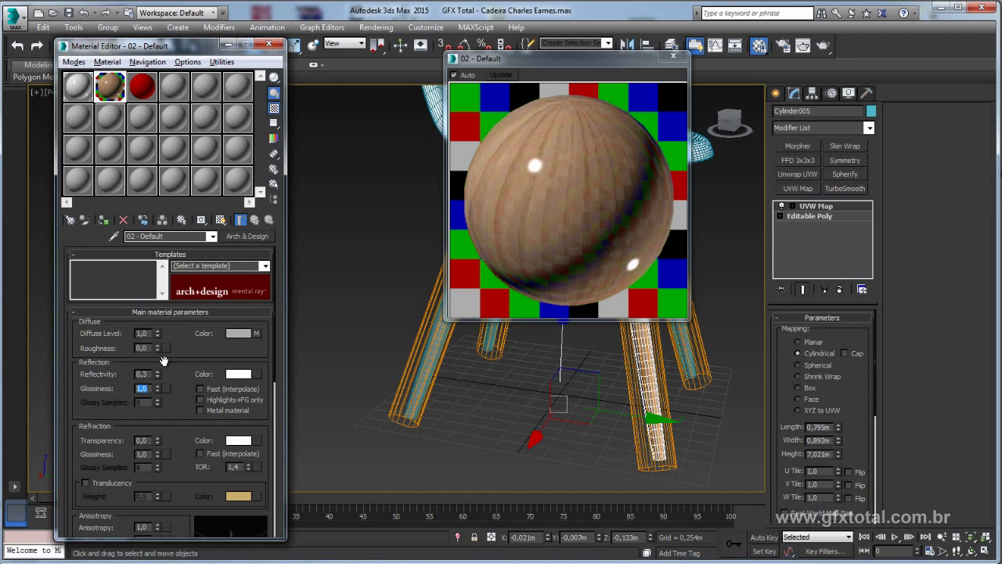
pyautogui.write('0,5')
pyautogui.press('Return')
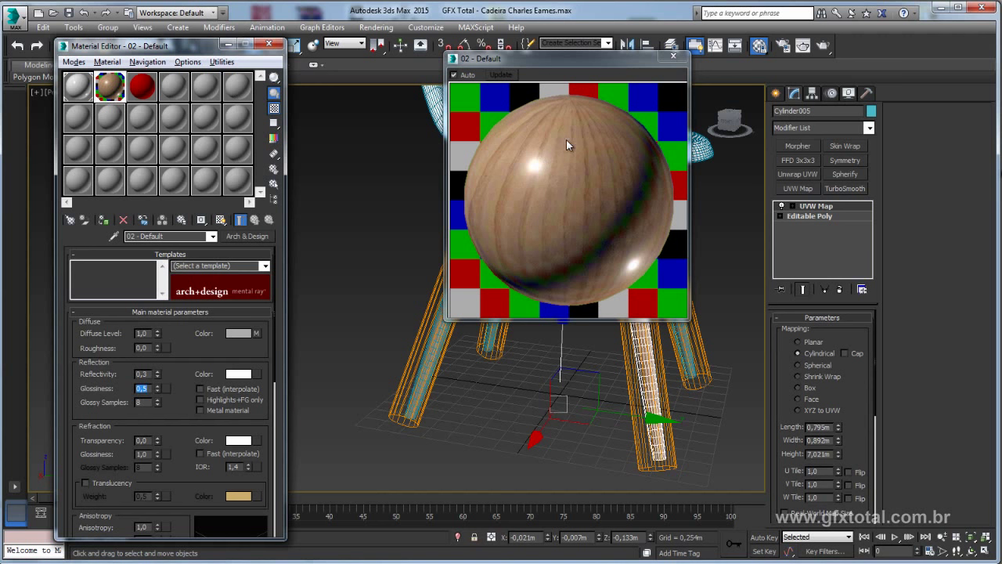
pyautogui.doubleClick(138, 401)
pyautogui.write('32')
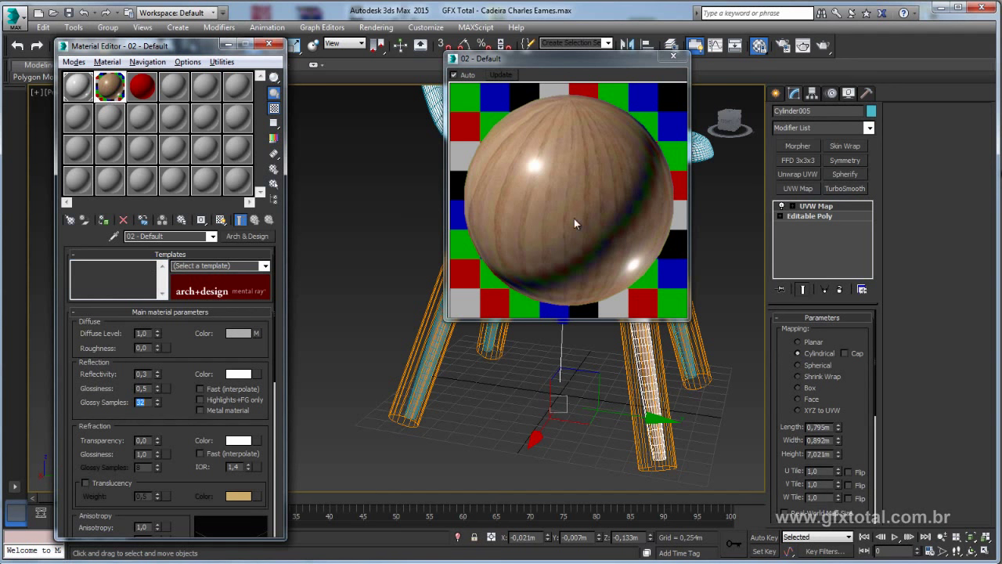
# Copy the diffuse wood map and paste it as the bump map.
pyautogui.rightClick(256, 332)
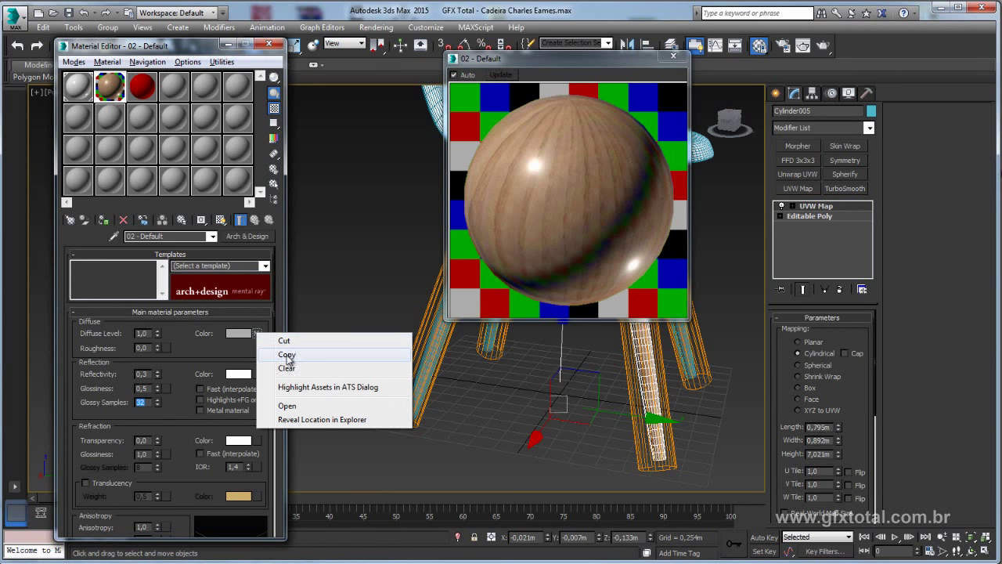
pyautogui.click(288, 356)
pyautogui.scroll(-5, 208, 347)
pyautogui.scroll(-5, 209, 347)
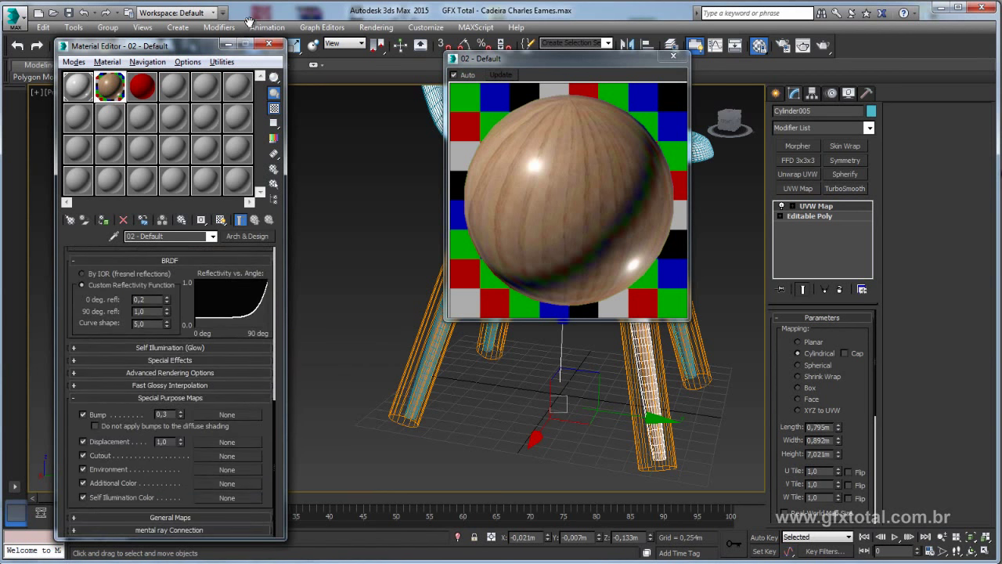
pyautogui.rightClick(222, 414)
pyautogui.click(258, 424)
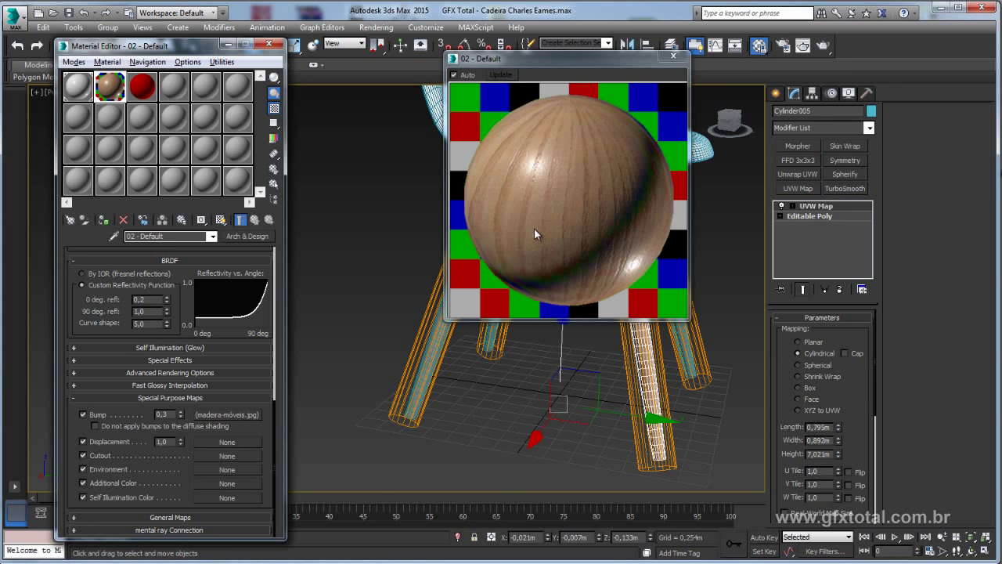
pyautogui.click(225, 415)
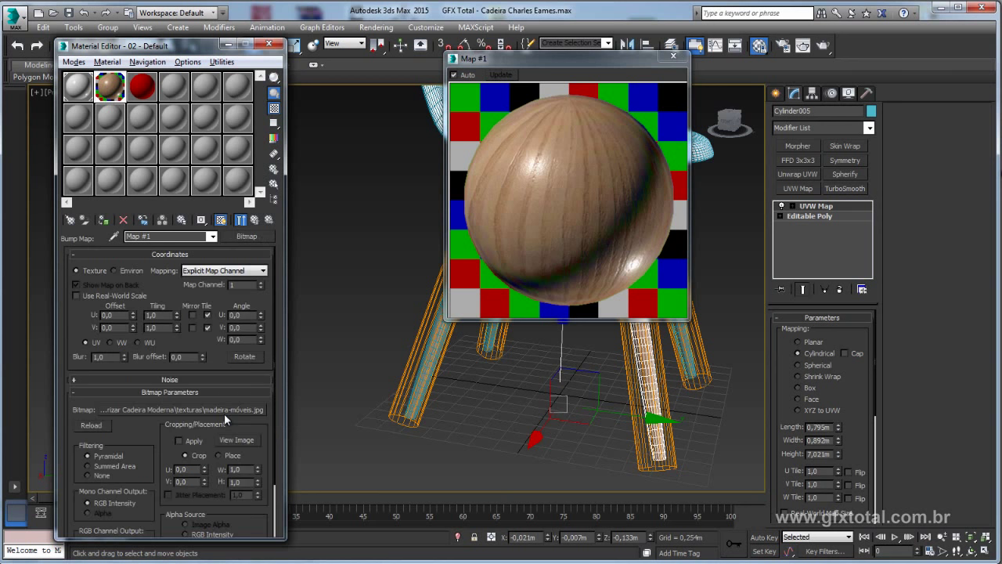
pyautogui.click(249, 237)
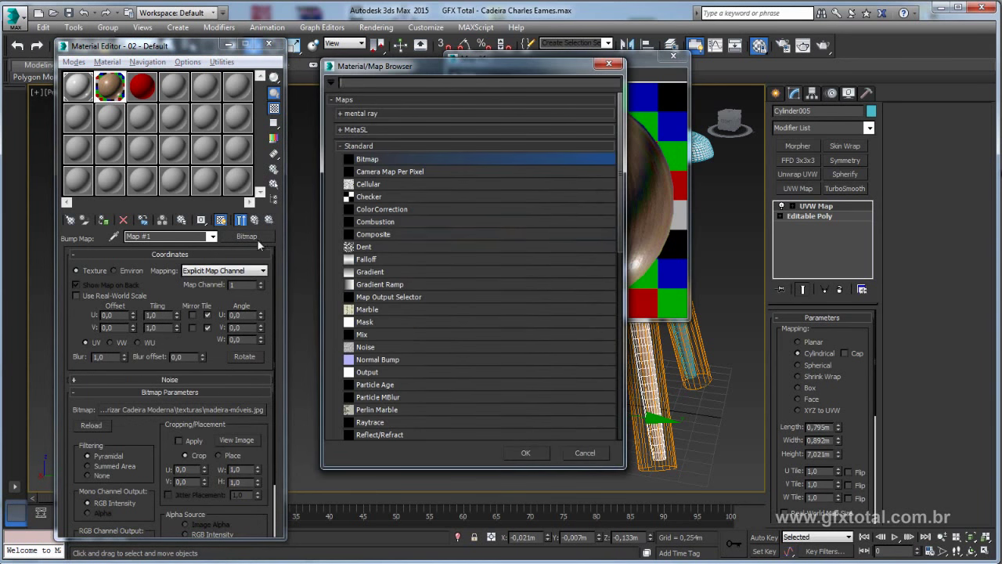
# Replace the bump with a Color Correction map, keeping the wood image as sub-map.
pyautogui.doubleClick(375, 210)
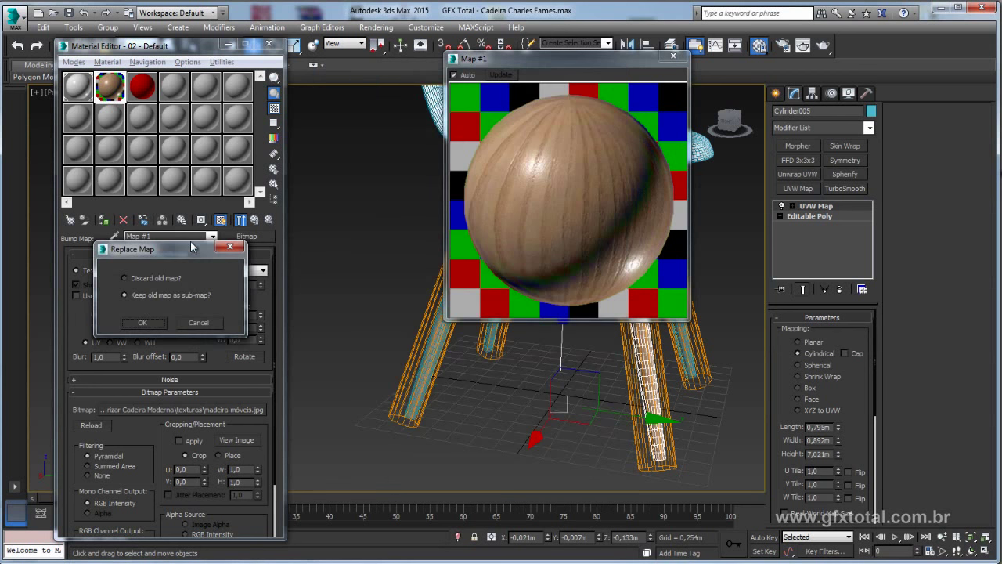
pyautogui.moveTo(190, 241); pyautogui.dragTo(368, 187)
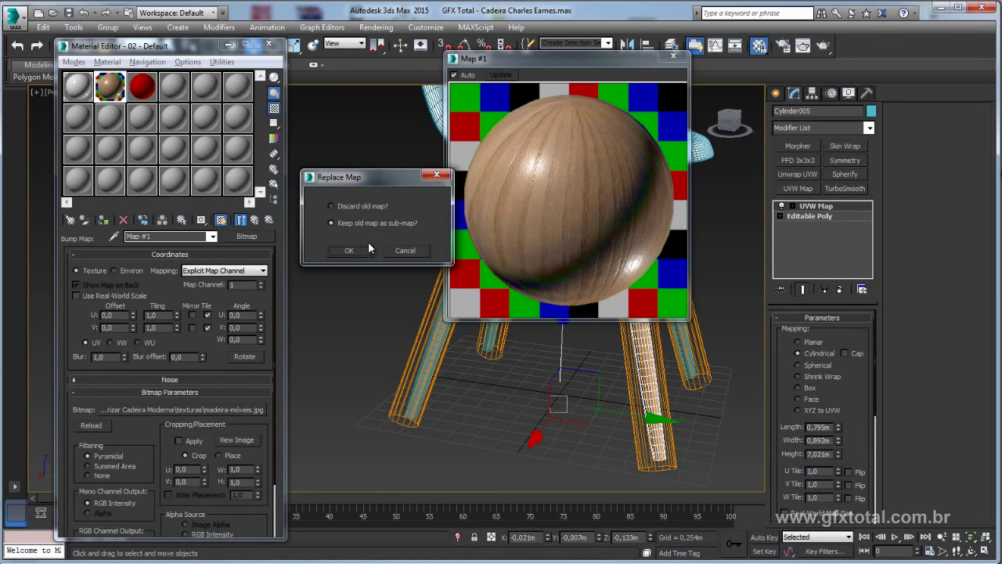
pyautogui.click(350, 251)
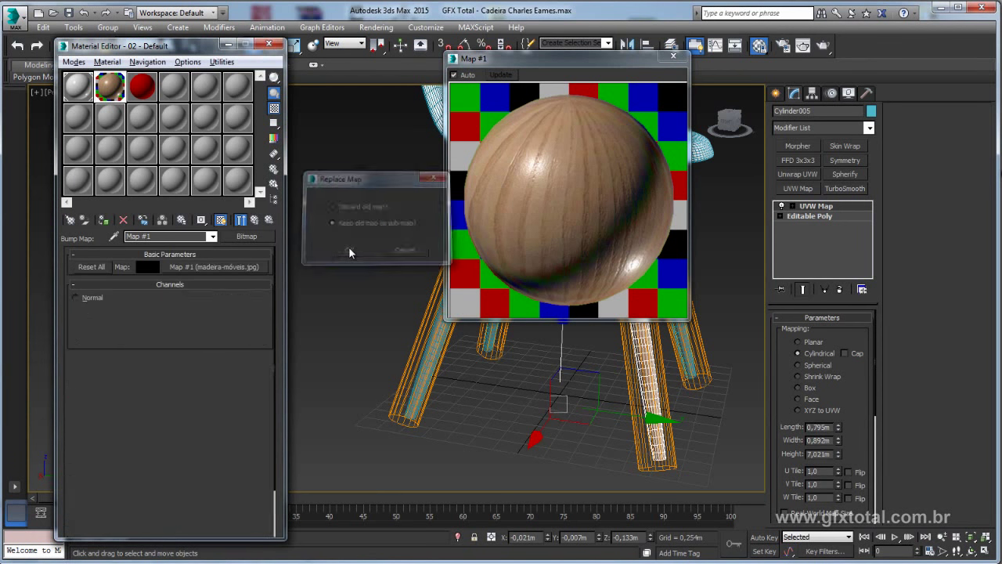
pyautogui.click(241, 220)
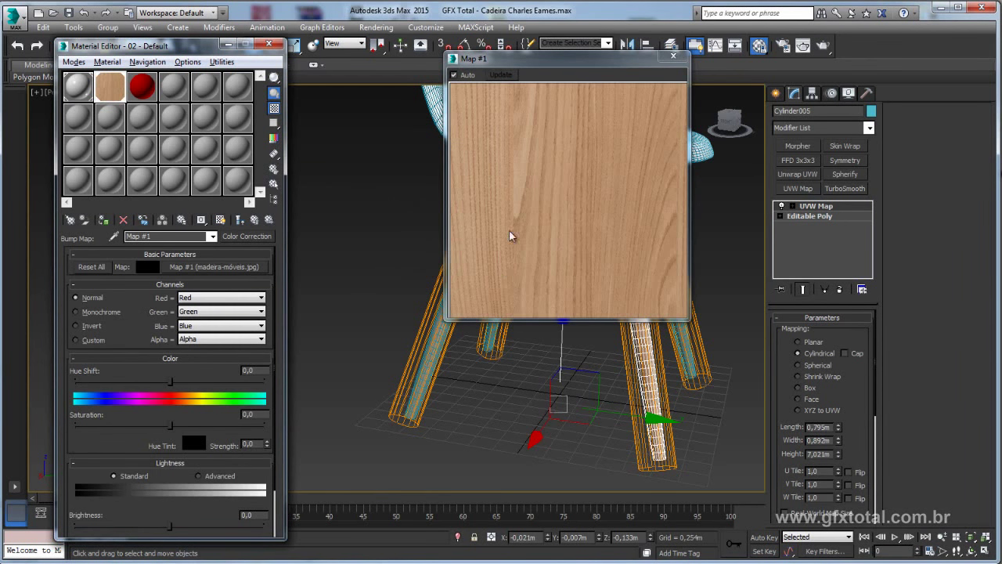
pyautogui.moveTo(559, 61)
pyautogui.mouseDown()
pyautogui.moveTo(444, 133)
pyautogui.moveTo(434, 96)
pyautogui.mouseUp()
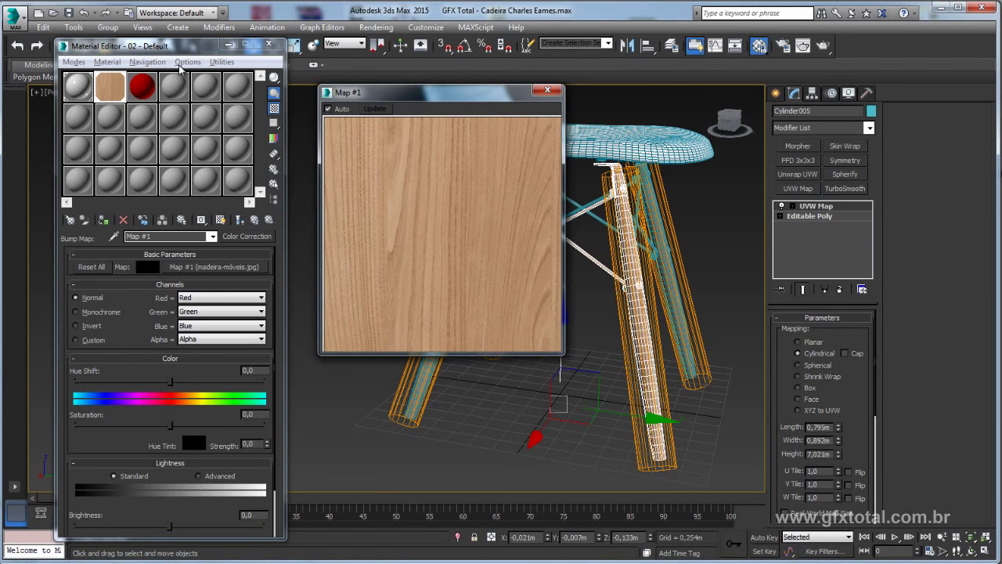
pyautogui.moveTo(194, 47); pyautogui.dragTo(225, 62)
pyautogui.moveTo(376, 92); pyautogui.dragTo(407, 71)
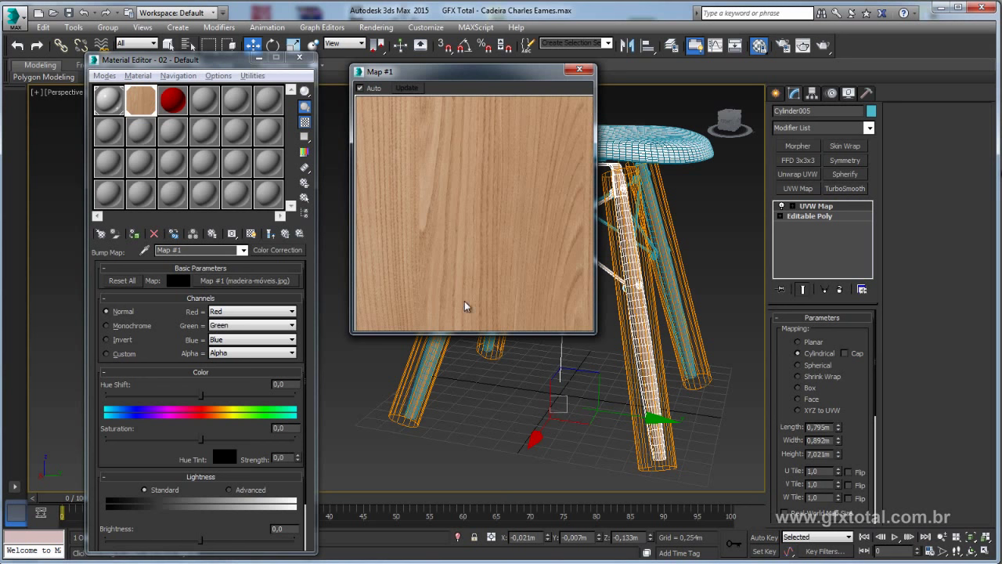
# Set saturation -100, brightness 12,292 and contrast 79,402 on the colour correction.
pyautogui.moveTo(202, 443); pyautogui.dragTo(98, 443)
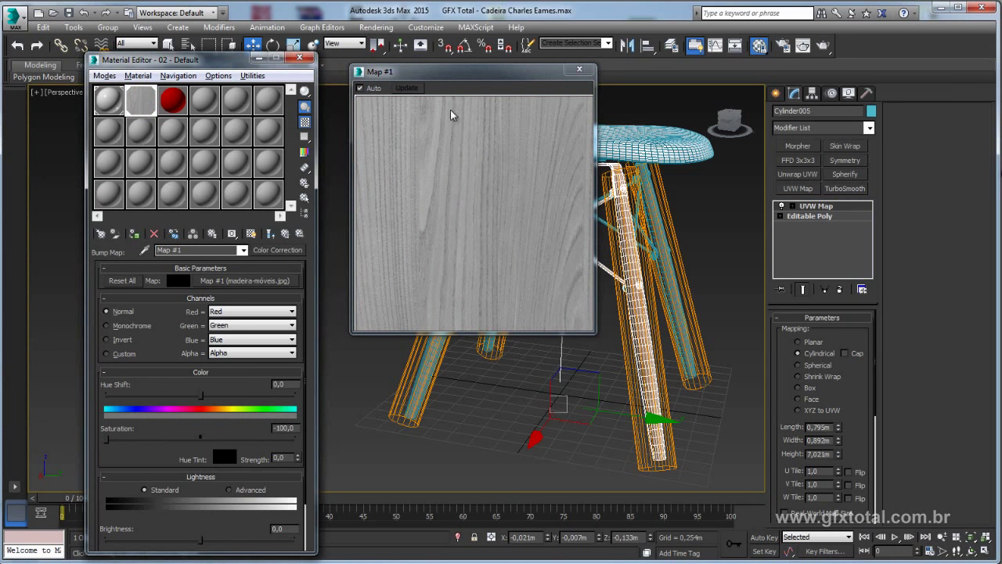
pyautogui.moveTo(153, 443); pyautogui.dragTo(155, 387)
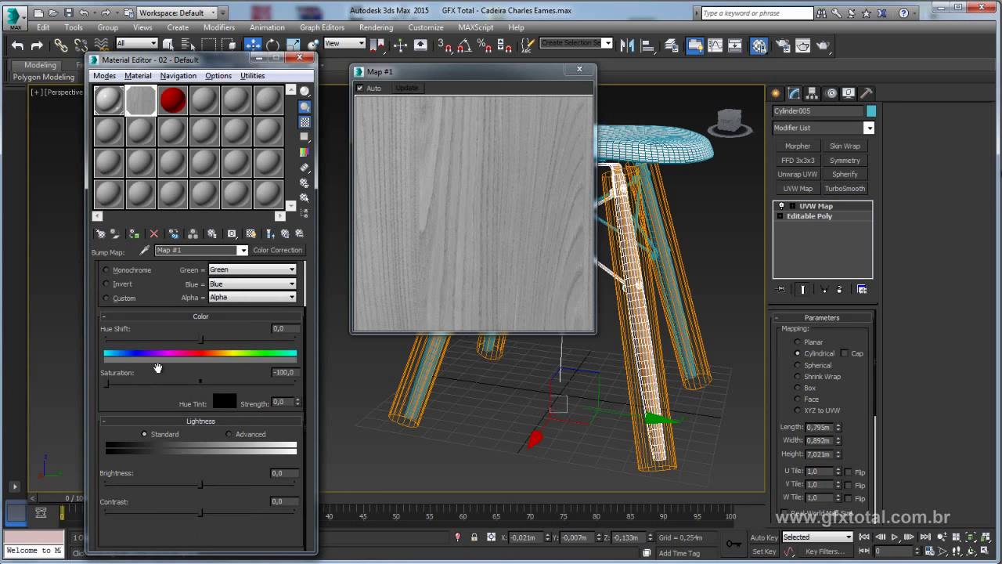
pyautogui.moveTo(202, 489)
pyautogui.mouseDown()
pyautogui.moveTo(214, 491)
pyautogui.moveTo(207, 517)
pyautogui.moveTo(275, 512)
pyautogui.mouseUp()
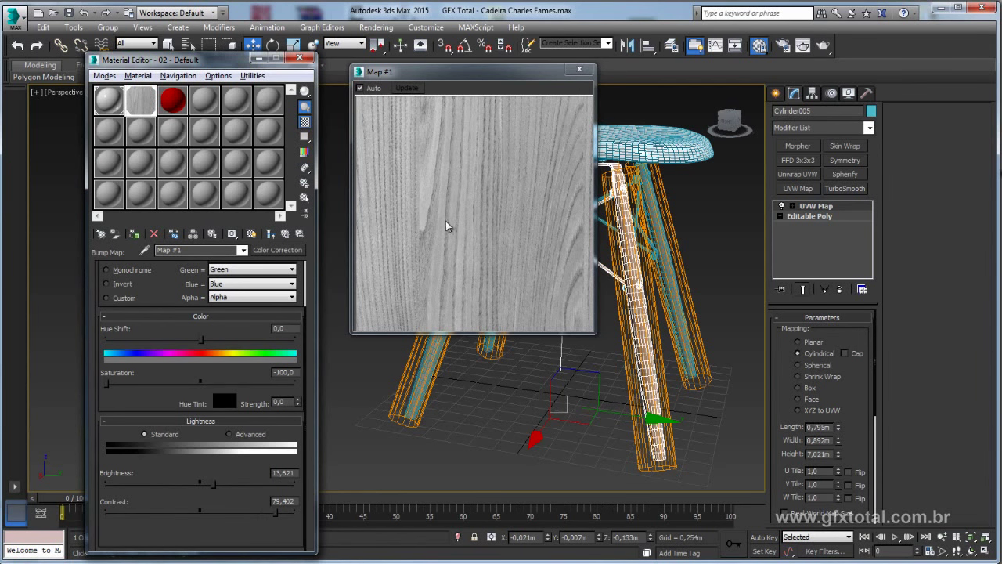
pyautogui.moveTo(215, 483)
pyautogui.mouseDown()
pyautogui.moveTo(227, 484)
pyautogui.moveTo(202, 485)
pyautogui.moveTo(213, 485)
pyautogui.mouseUp()
pyautogui.click(287, 236)
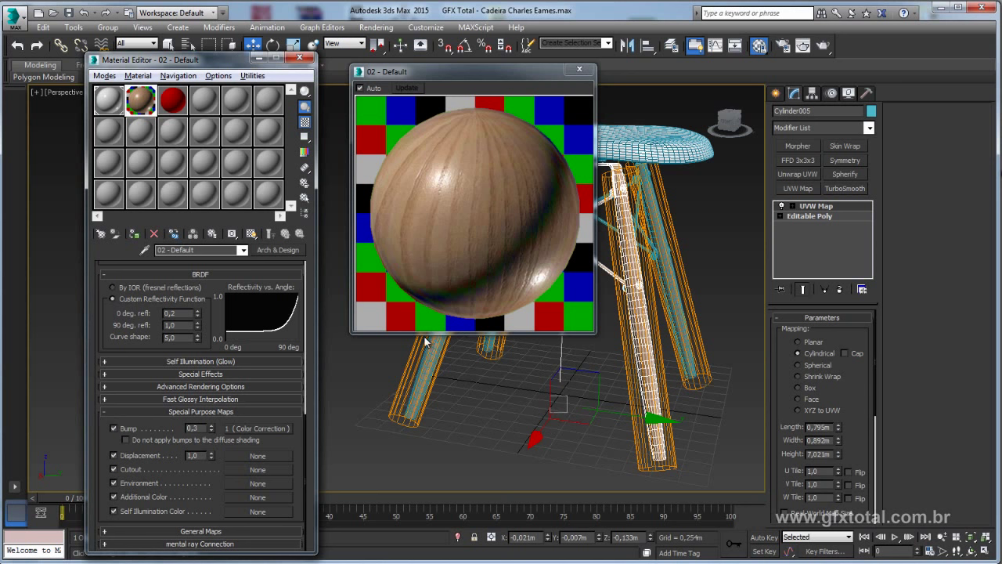
# Close the bump preview and open an enlarged preview of the wood material.
pyautogui.click(580, 69)
pyautogui.scroll(10, 219, 322)
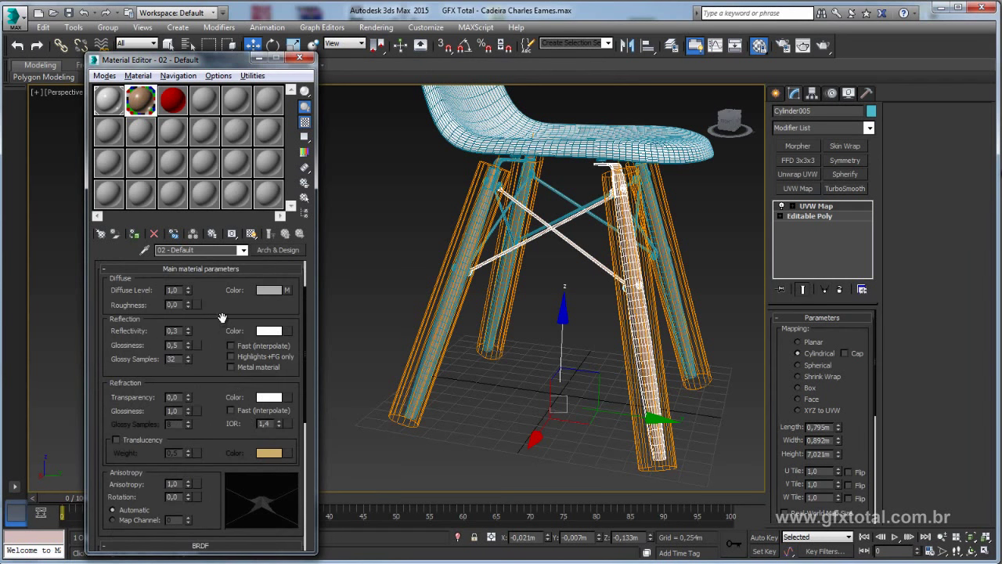
pyautogui.scroll(2, 223, 343)
pyautogui.doubleClick(142, 108)
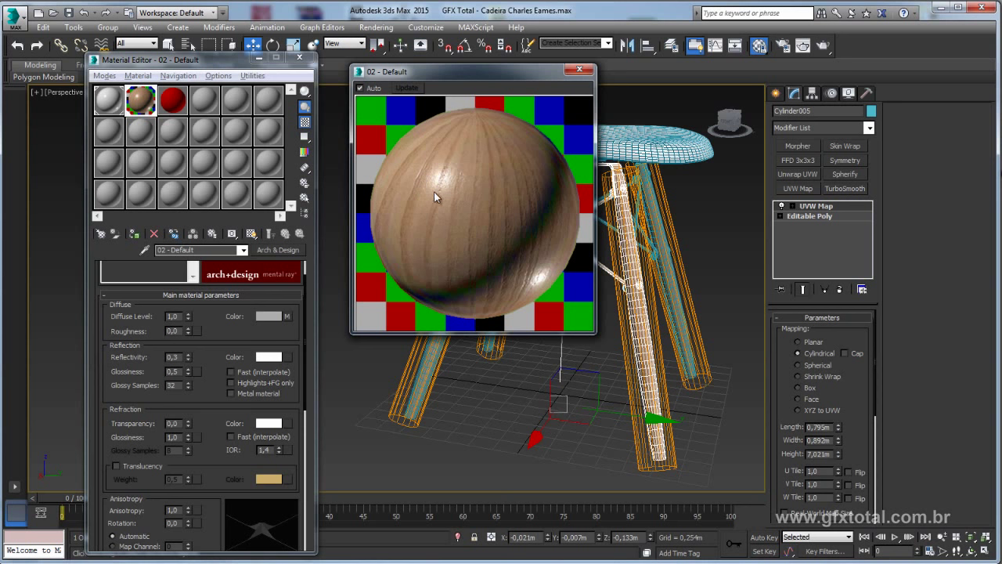
# Set the wood reflection colour to sampled tan (RGB 0,486/0,337/0,224), then select the red third material.
pyautogui.click(269, 356)
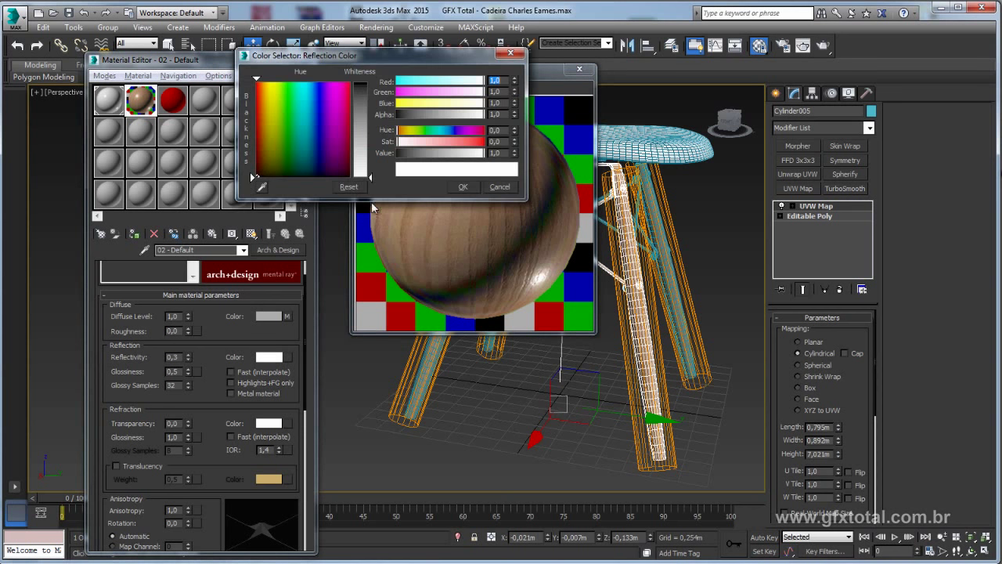
pyautogui.moveTo(370, 54); pyautogui.dragTo(730, 107)
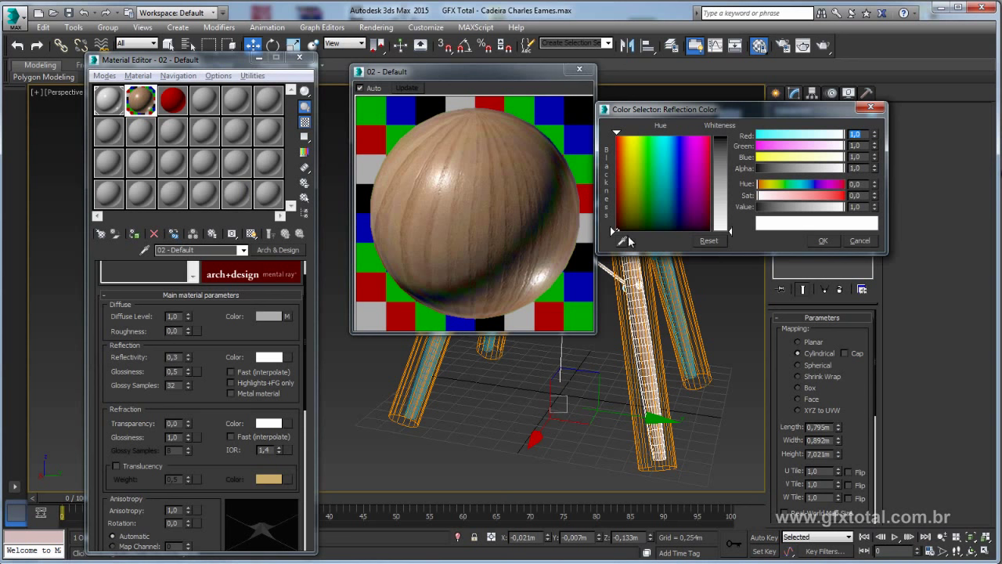
pyautogui.click(623, 240)
pyautogui.click(461, 178)
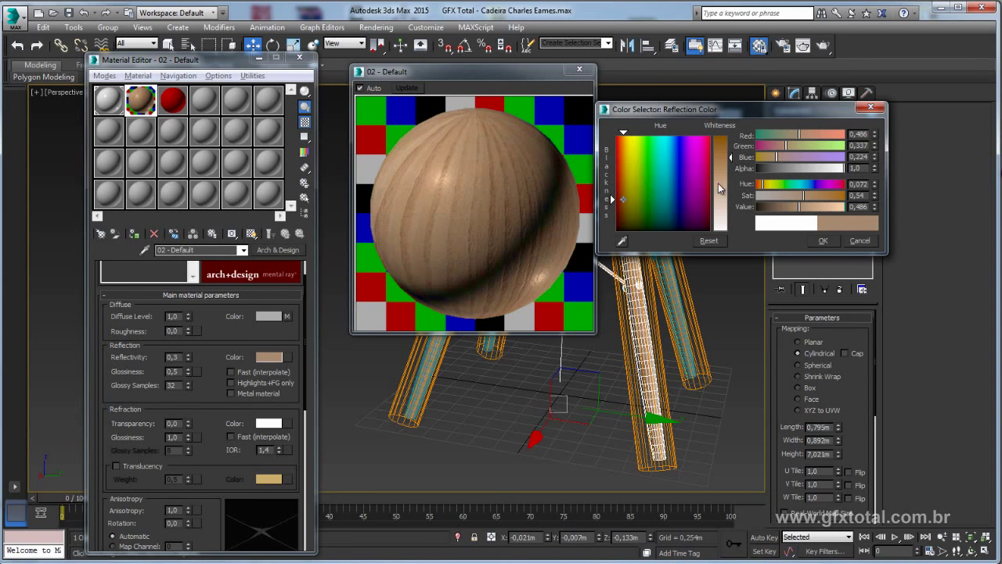
pyautogui.click(822, 240)
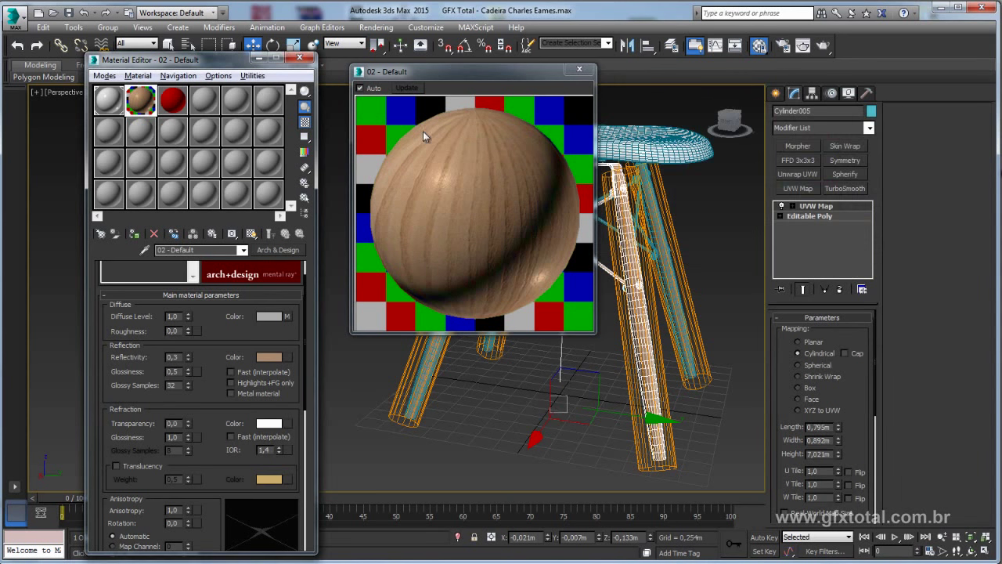
pyautogui.click(580, 71)
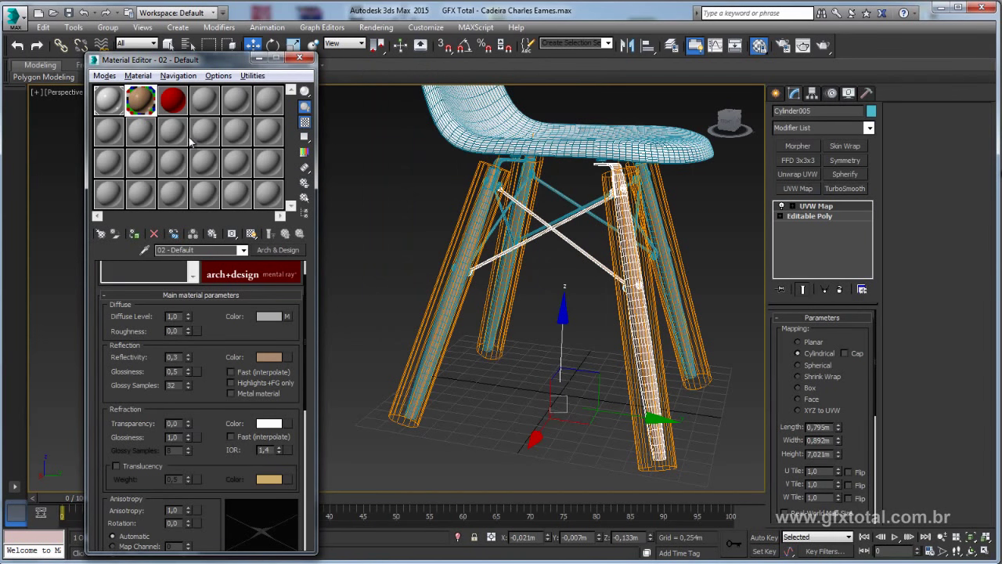
pyautogui.click(174, 102)
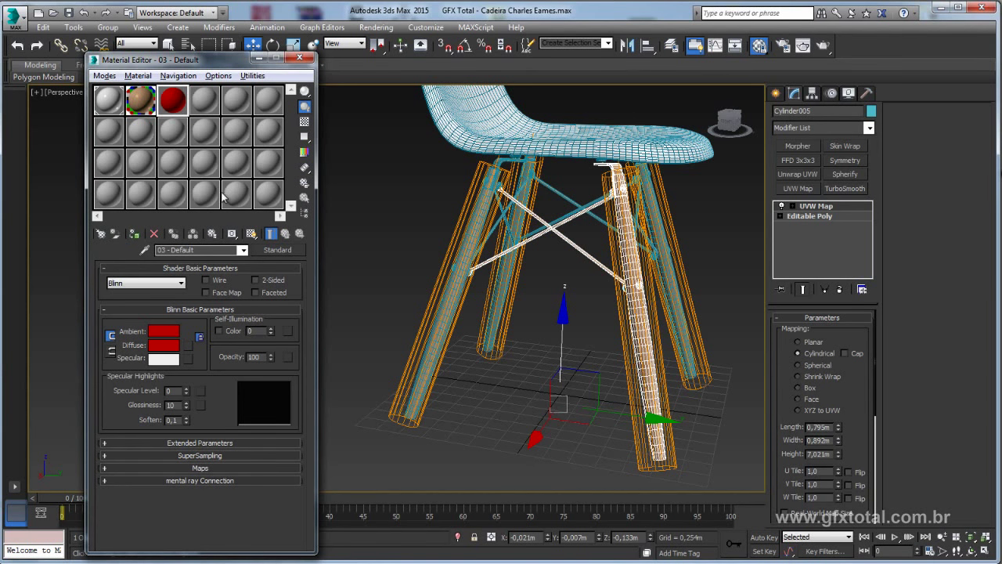
# Convert the third material to Arch & Design with the Glossy Finish template.
pyautogui.click(275, 250)
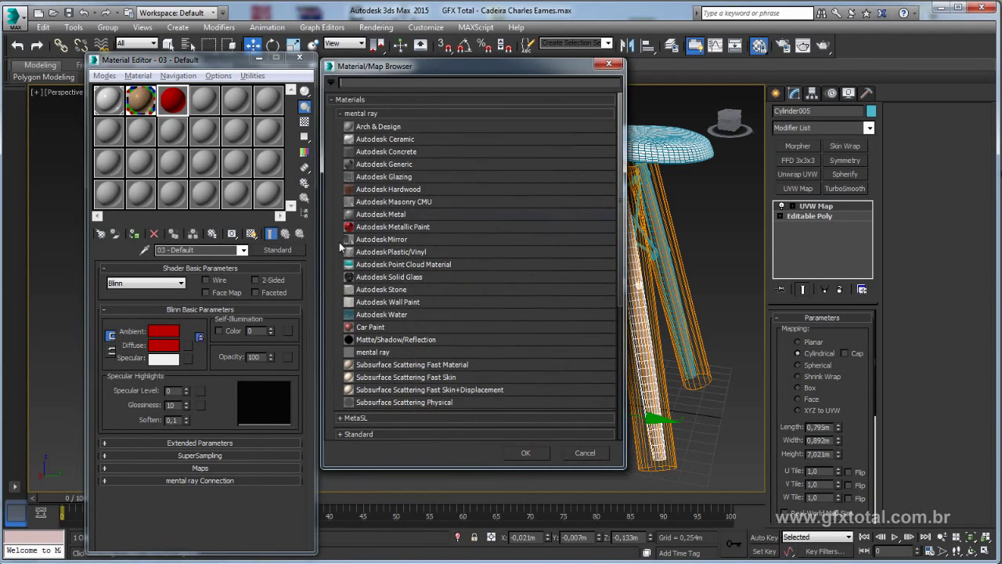
pyautogui.doubleClick(378, 126)
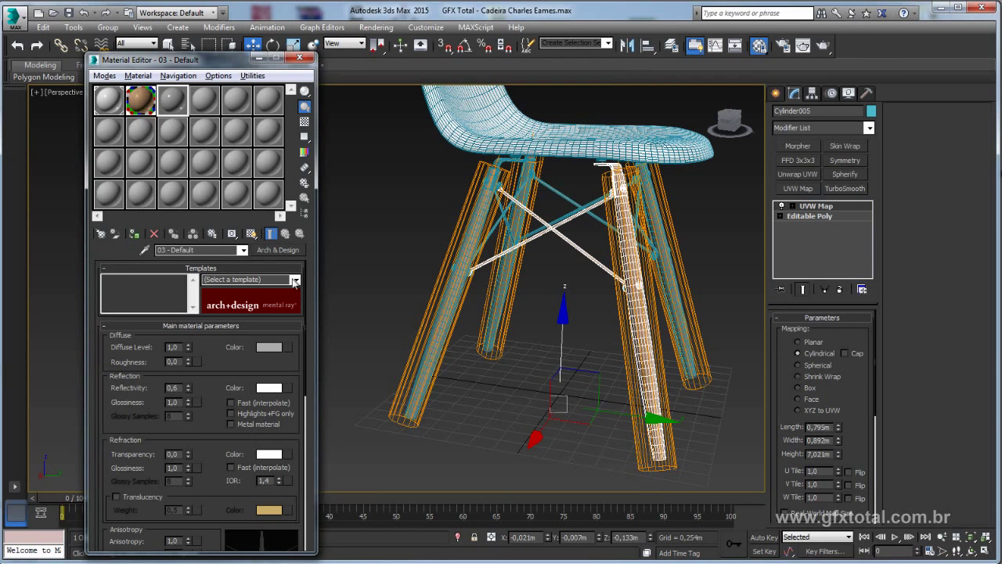
pyautogui.click(295, 279)
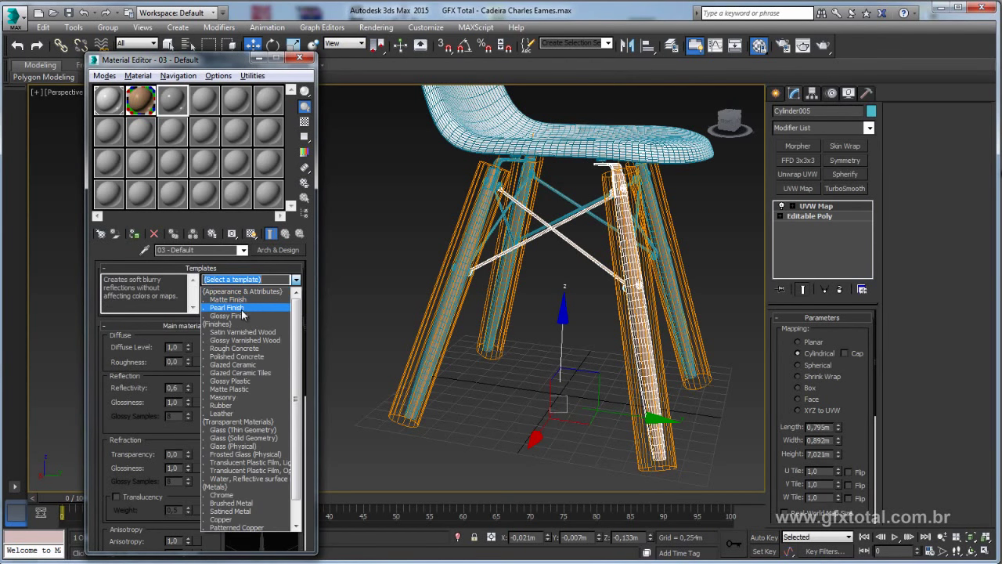
pyautogui.click(235, 316)
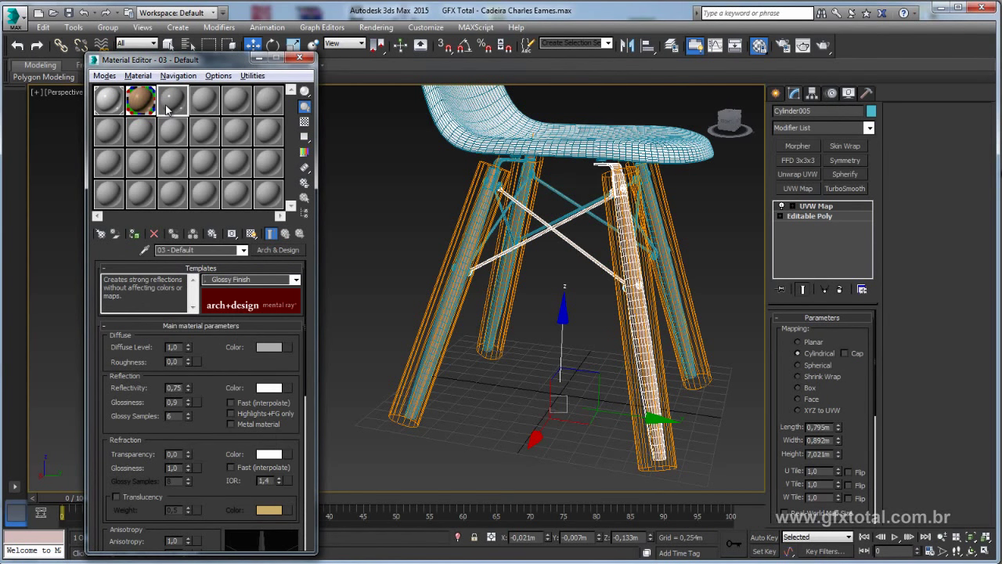
pyautogui.doubleClick(167, 106)
pyautogui.moveTo(463, 74); pyautogui.dragTo(441, 59)
pyautogui.click(304, 121)
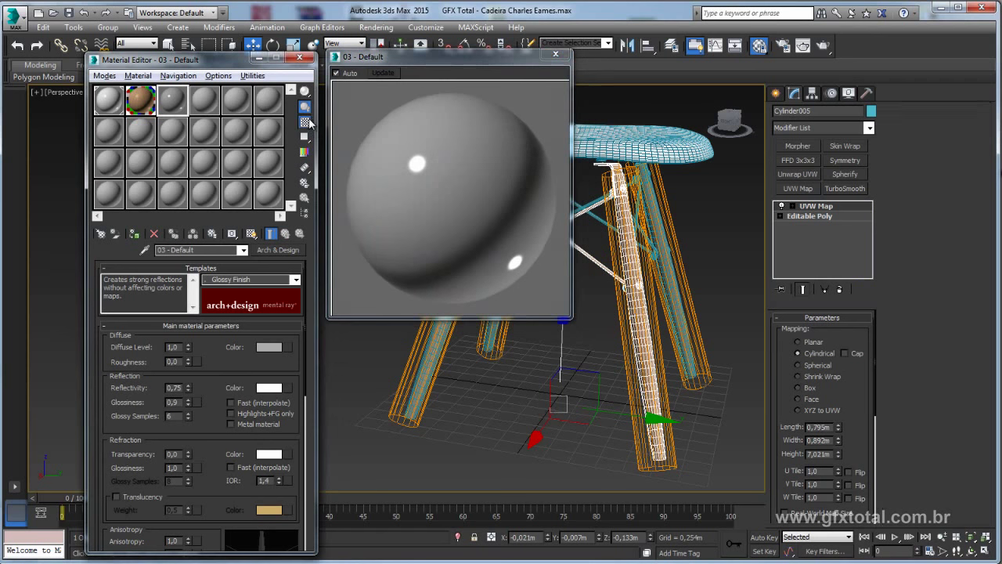
# Make the diffuse colour near black and enable Metal material.
pyautogui.click(266, 347)
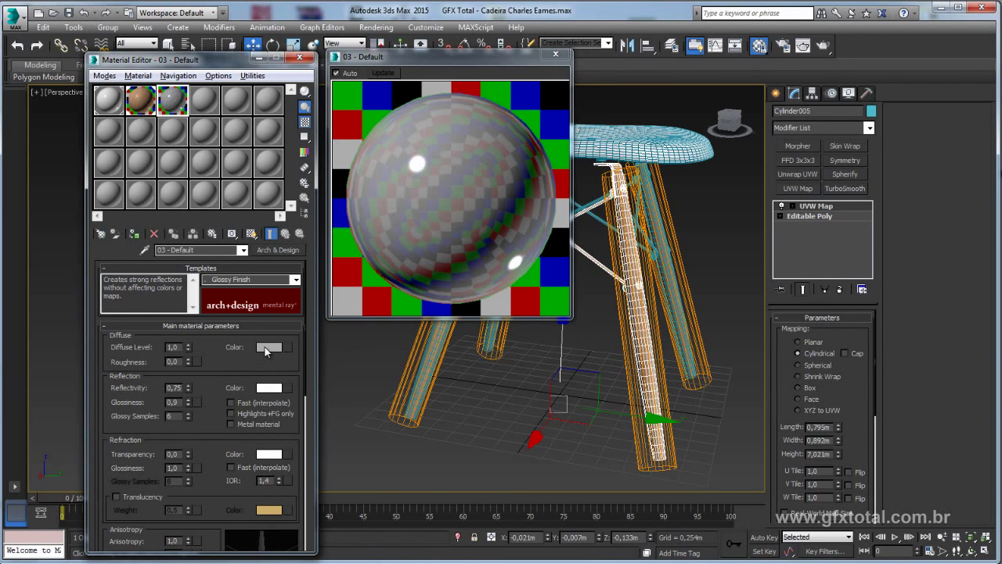
pyautogui.moveTo(725, 179); pyautogui.dragTo(733, 140)
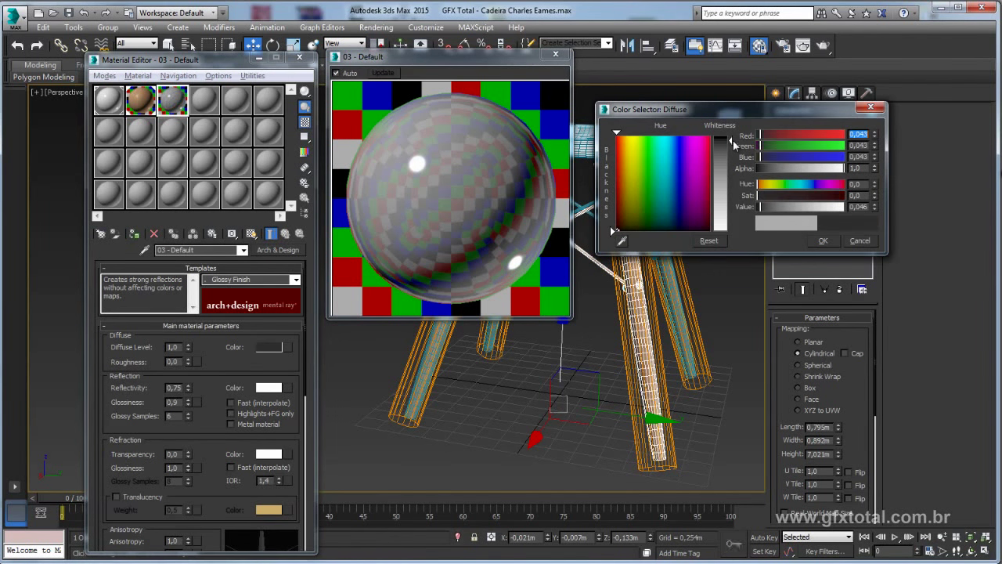
pyautogui.click(824, 242)
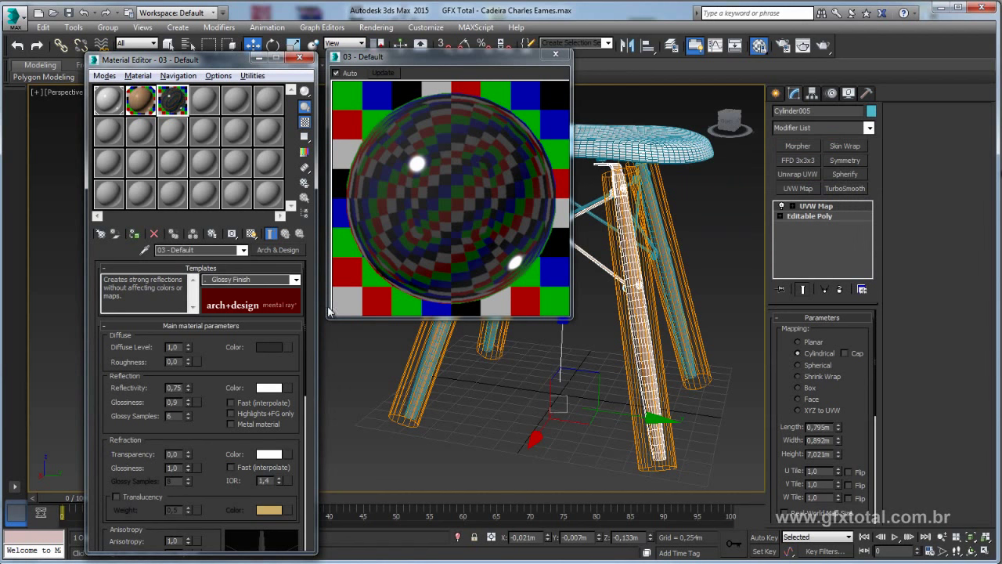
pyautogui.moveTo(211, 424); pyautogui.dragTo(212, 379)
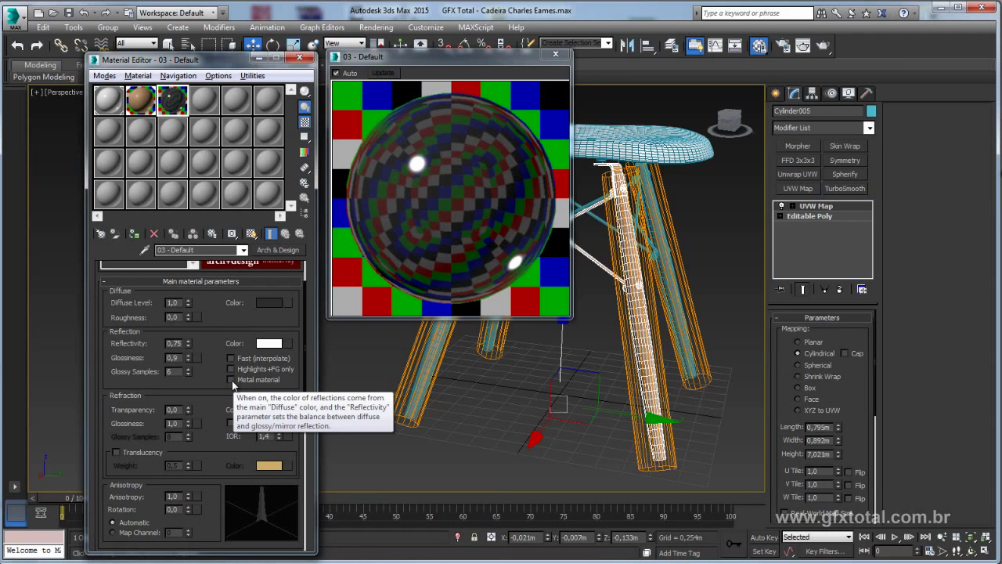
pyautogui.click(230, 379)
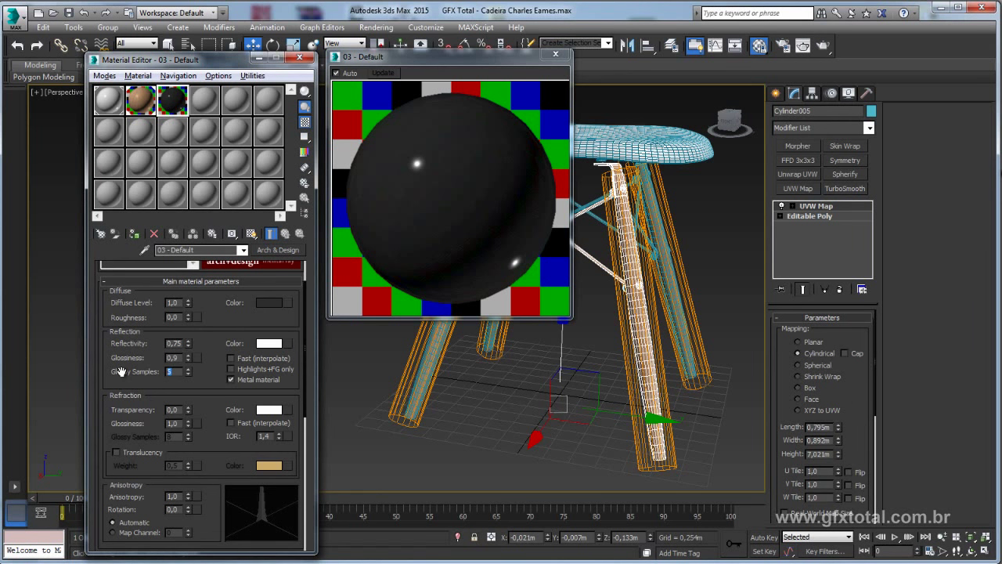
pyautogui.write('16')
# Set 16 glossy samples and glossiness 0,75.
pyautogui.press('Return')
pyautogui.click(179, 343)
pyautogui.click(176, 357)
pyautogui.write('5')
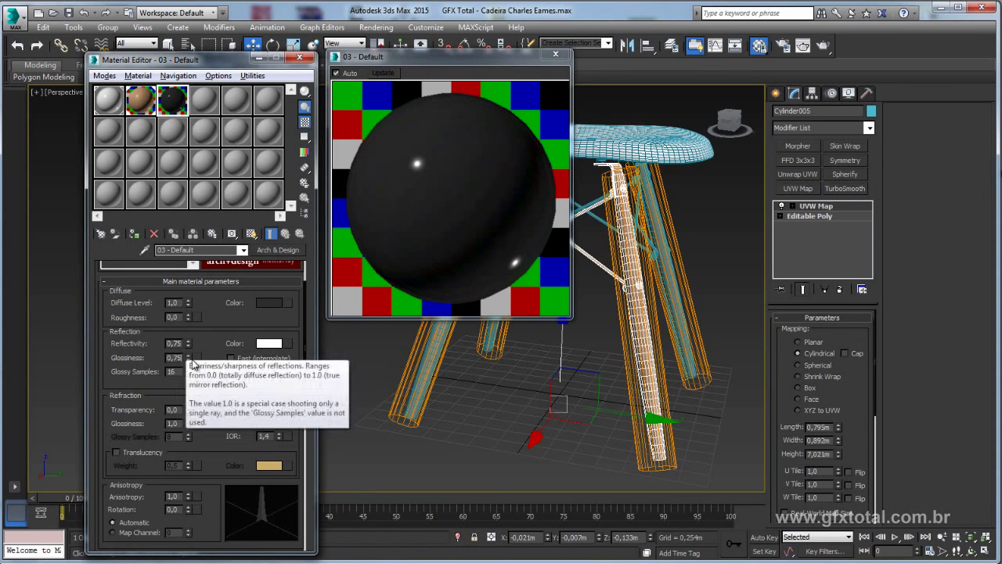
pyautogui.press('Return')
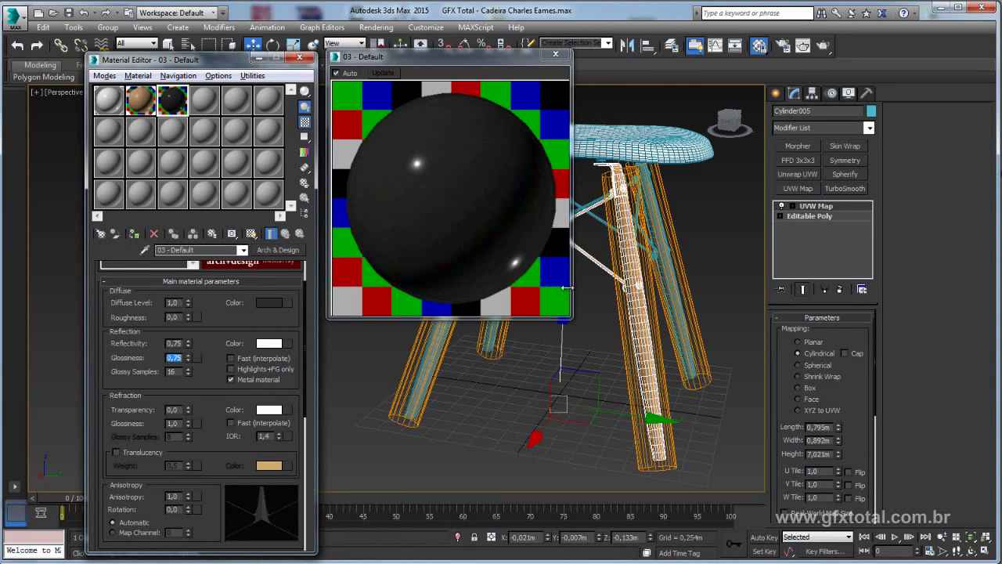
# Close the black metal material's enlarged sample preview window.
pyautogui.moveTo(639, 273)
pyautogui.keyDown('alt'); pyautogui.mouseDown(button='middle')
pyautogui.moveTo(681, 300)
pyautogui.moveTo(532, 335)
pyautogui.mouseUp(button='middle'); pyautogui.keyUp('alt')
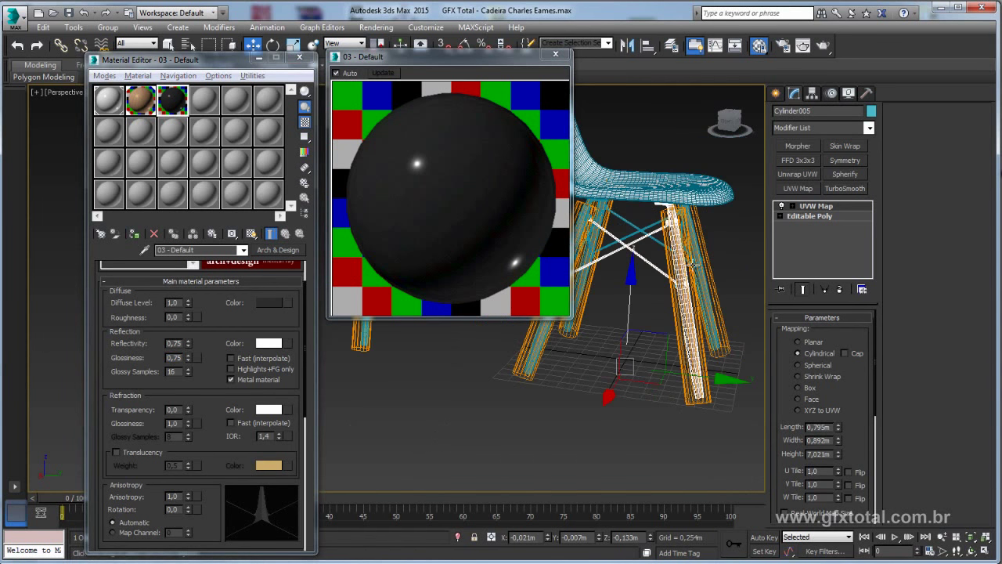
pyautogui.moveTo(532, 335); pyautogui.dragTo(736, 368)
pyautogui.keyDown('alt'); pyautogui.moveTo(736, 368); pyautogui.dragTo(548, 329, button='middle'); pyautogui.keyUp('alt')
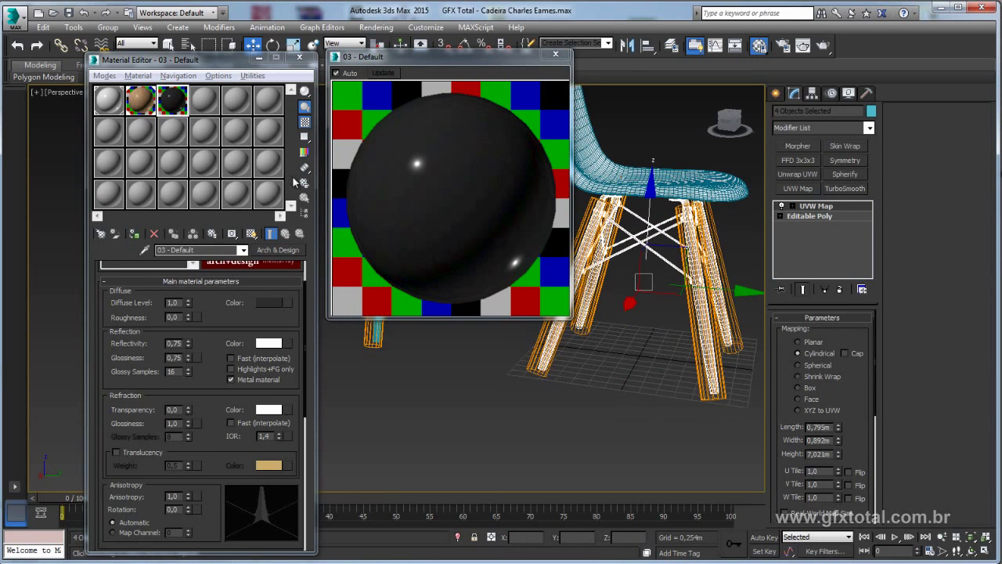
pyautogui.click(555, 53)
pyautogui.click(496, 227)
# Switch the viewport to shaded mode and show the wood material on the legs.
pyautogui.moveTo(495, 227)
pyautogui.mouseDown(button='middle')
pyautogui.moveTo(516, 256)
pyautogui.moveTo(508, 284)
pyautogui.mouseUp(button='middle')
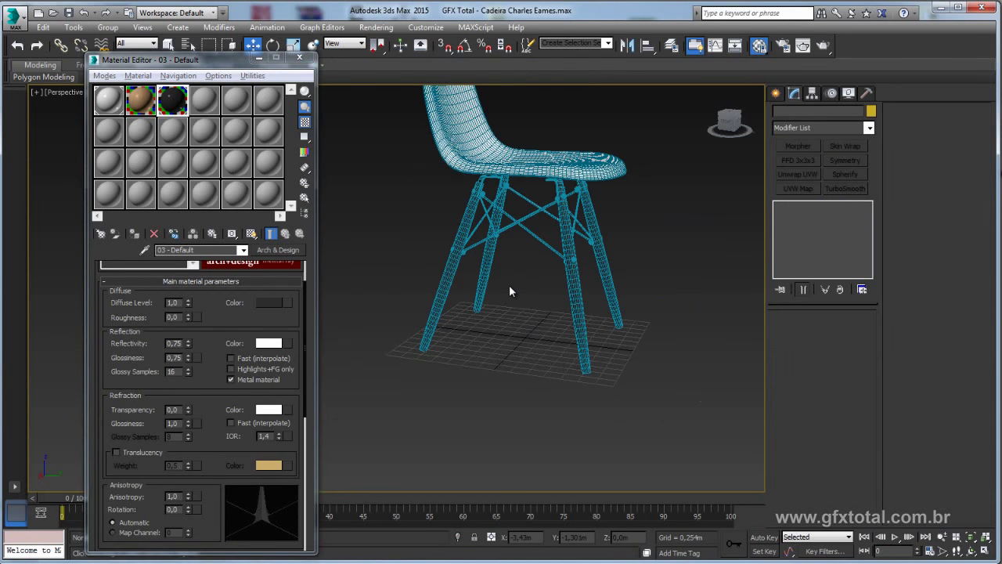
pyautogui.press('F3')
pyautogui.scroll(5, 553, 280)
pyautogui.scroll(5, 553, 280)
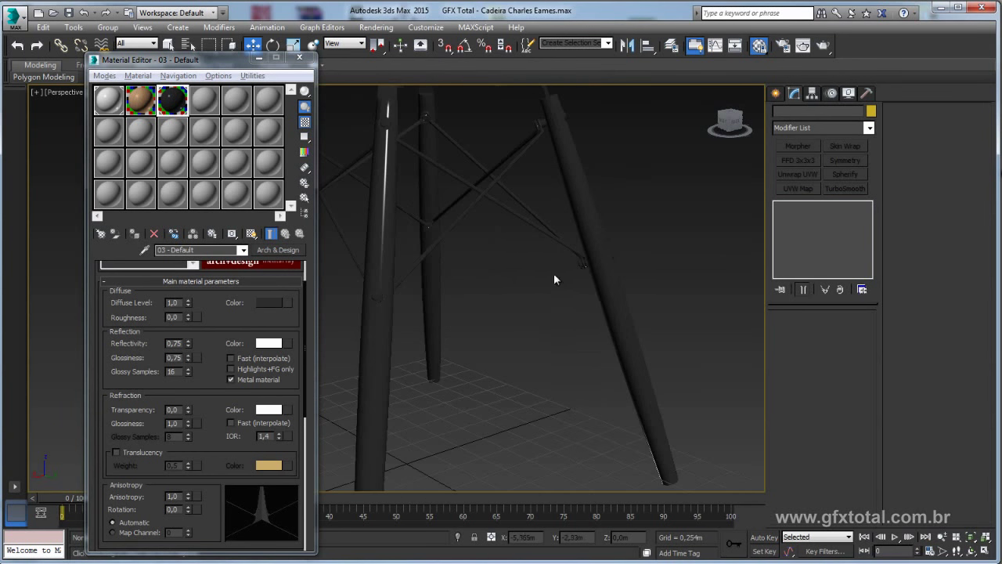
pyautogui.moveTo(372, 210); pyautogui.dragTo(448, 218, button='middle')
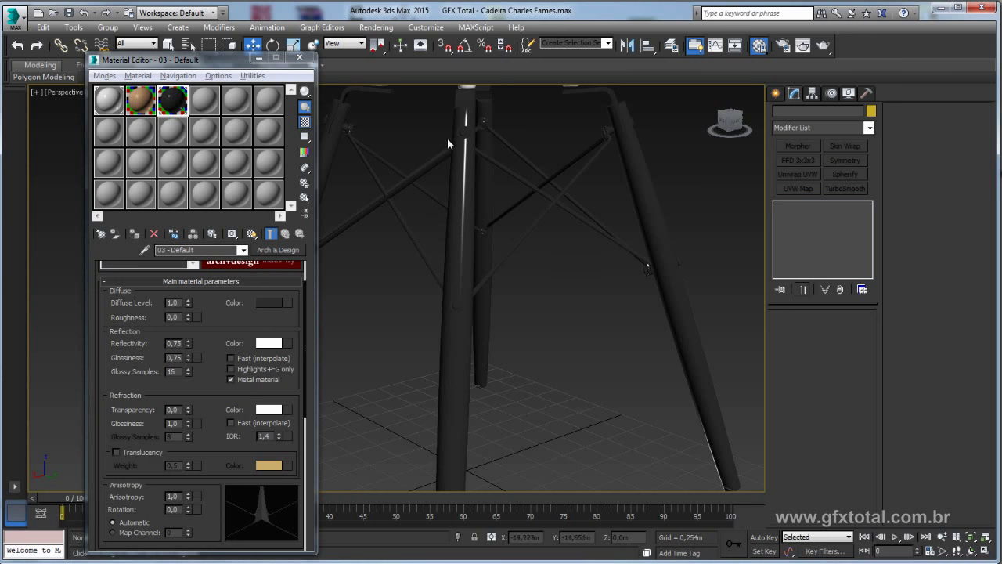
pyautogui.click(251, 234)
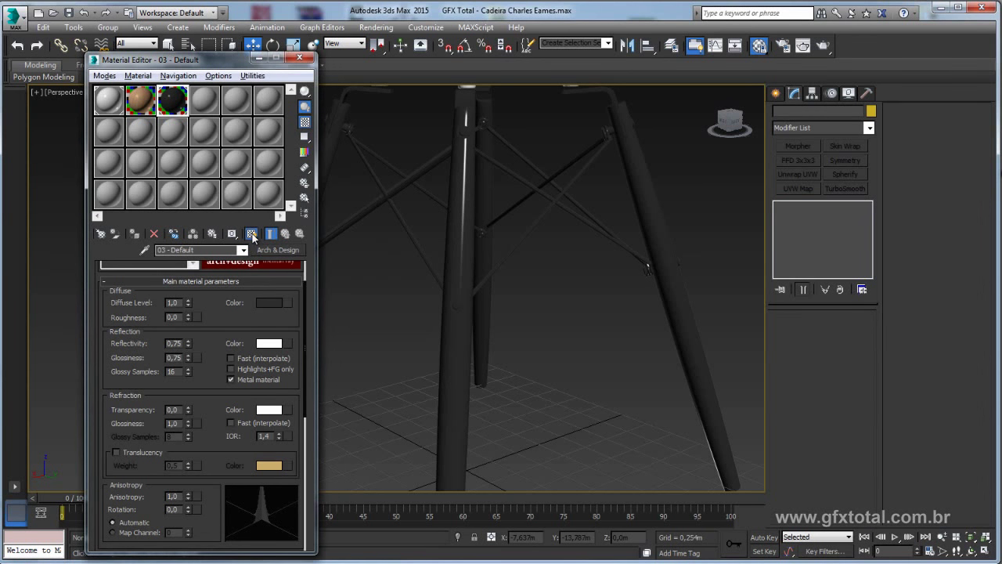
# Select the centre leg and inspect the wood shading around the chair base.
pyautogui.click(470, 227)
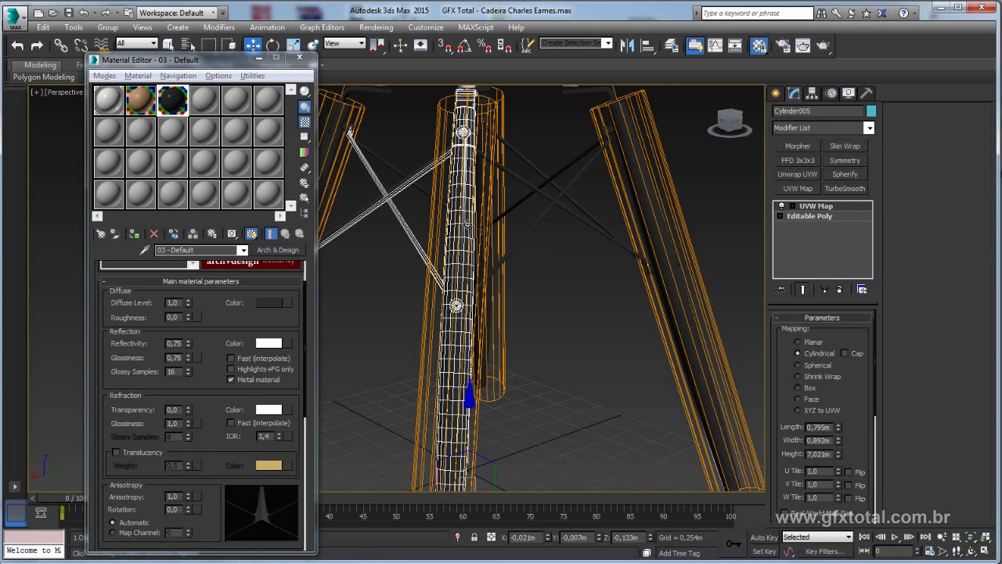
pyautogui.moveTo(467, 224)
pyautogui.keyDown('alt'); pyautogui.mouseDown(button='middle')
pyautogui.moveTo(503, 207)
pyautogui.moveTo(493, 215)
pyautogui.moveTo(537, 221)
pyautogui.mouseUp(button='middle'); pyautogui.keyUp('alt')
pyautogui.scroll(-3, 489, 213)
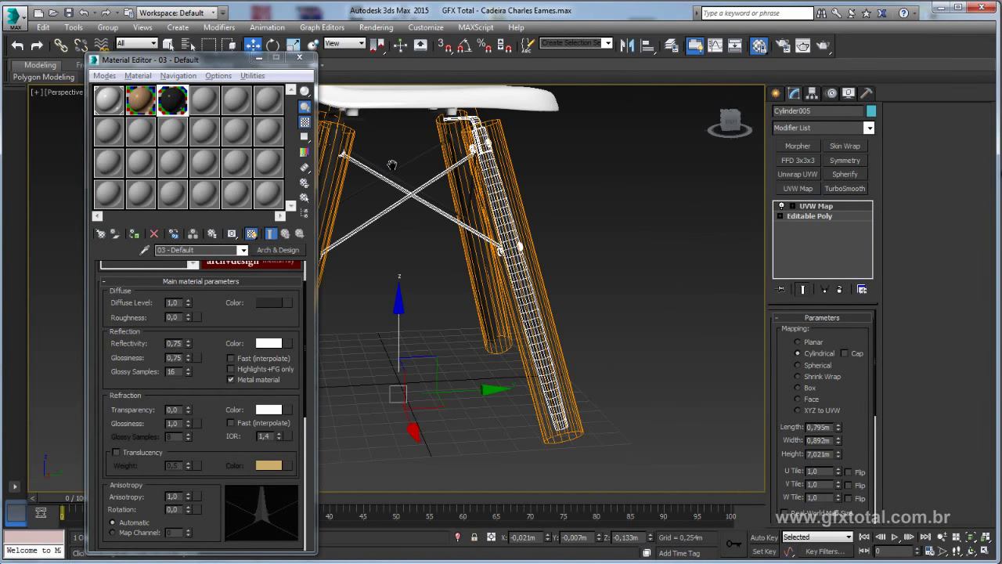
pyautogui.scroll(-3, 554, 167)
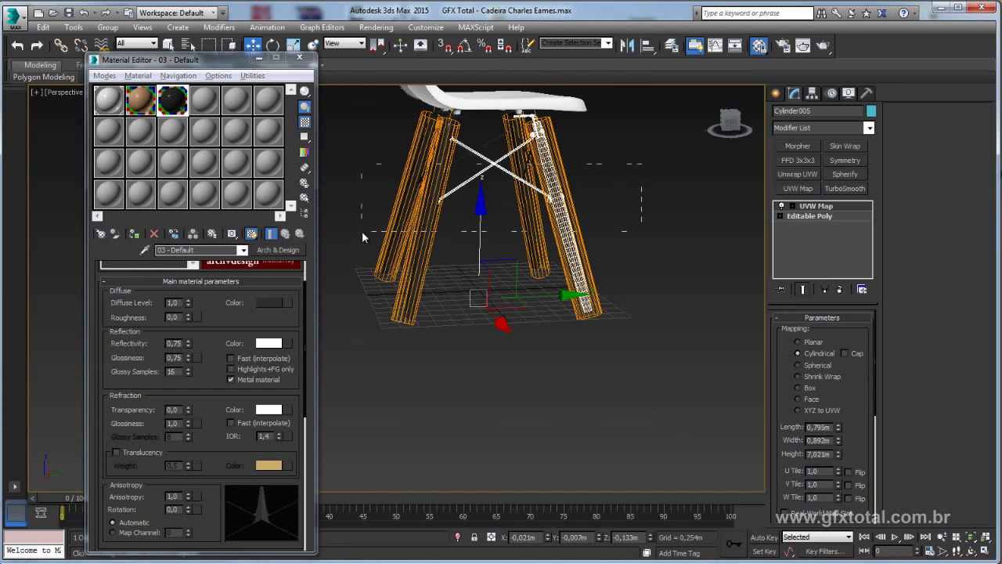
pyautogui.moveTo(362, 231); pyautogui.dragTo(362, 231)
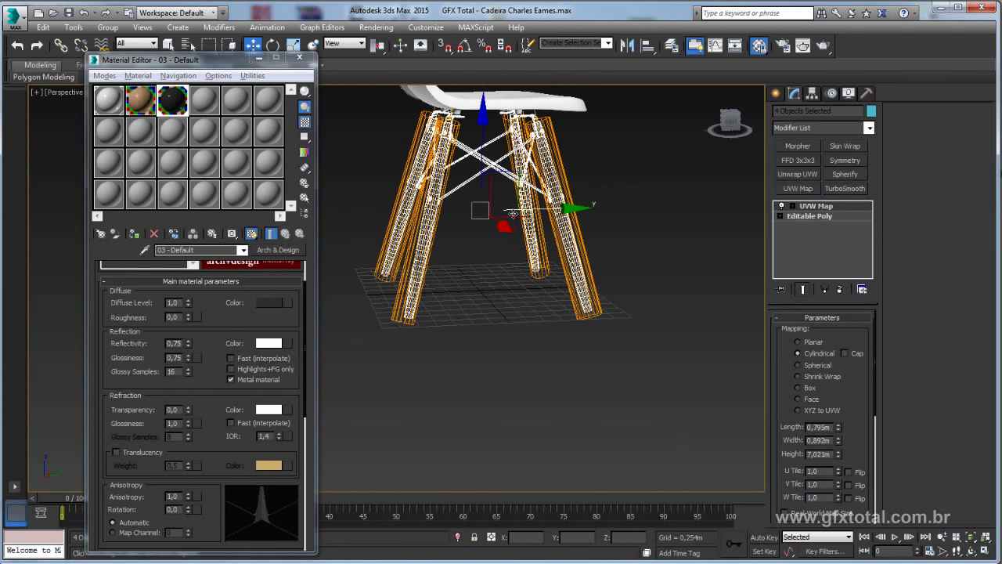
pyautogui.click(550, 218)
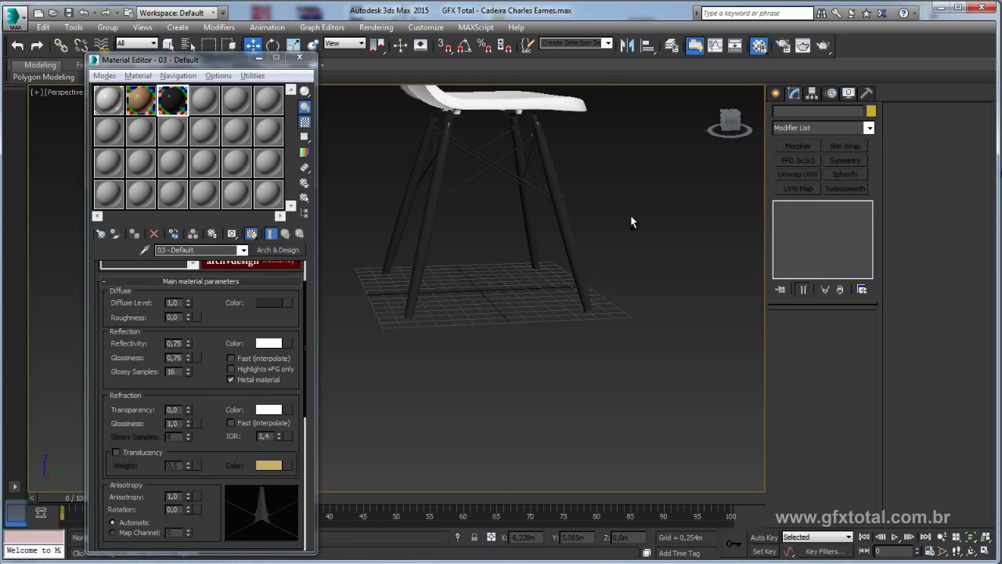
pyautogui.hotkey('ctrl', 'z')
# Orbit and zoom in to inspect the leg's wood grain up close.
pyautogui.keyDown('alt'); pyautogui.moveTo(632, 223); pyautogui.dragTo(518, 253, button='middle'); pyautogui.keyUp('alt')
pyautogui.click(517, 253)
pyautogui.scroll(4, 521, 224)
pyautogui.scroll(3, 501, 219)
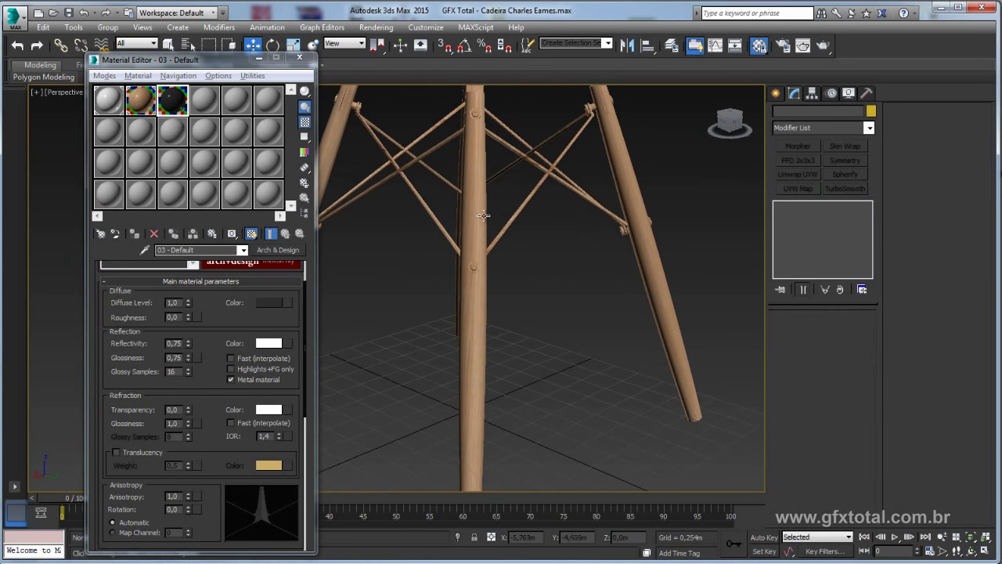
pyautogui.click(472, 211)
pyautogui.moveTo(472, 212); pyautogui.dragTo(495, 200, button='middle')
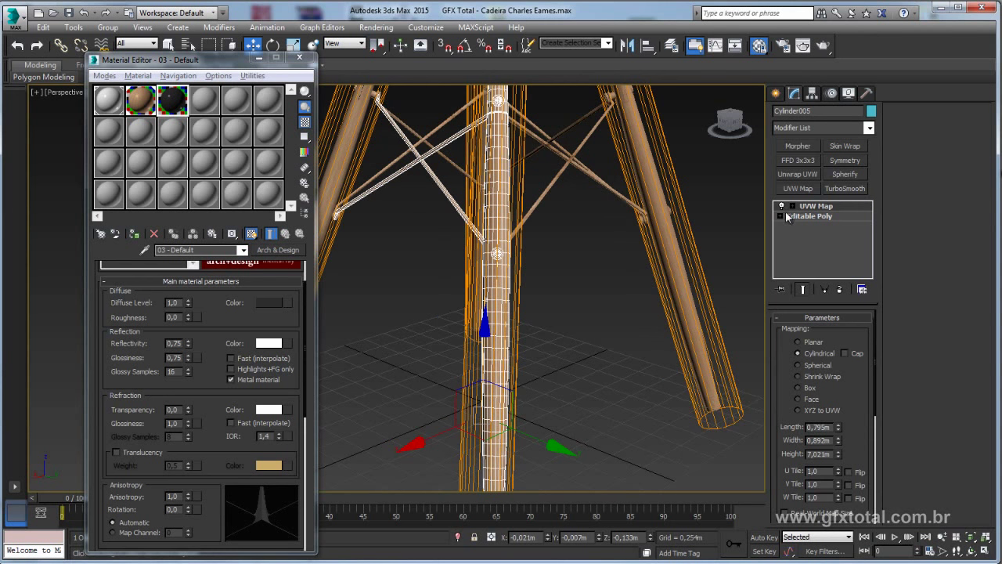
# Add an Edit Poly modifier and select the central leg at Element level.
pyautogui.click(869, 127)
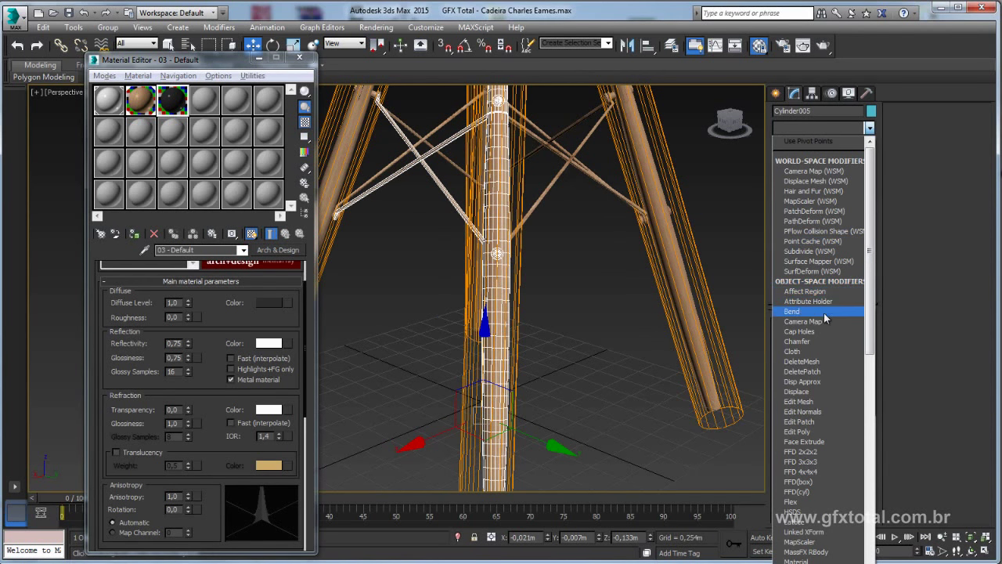
pyautogui.click(797, 430)
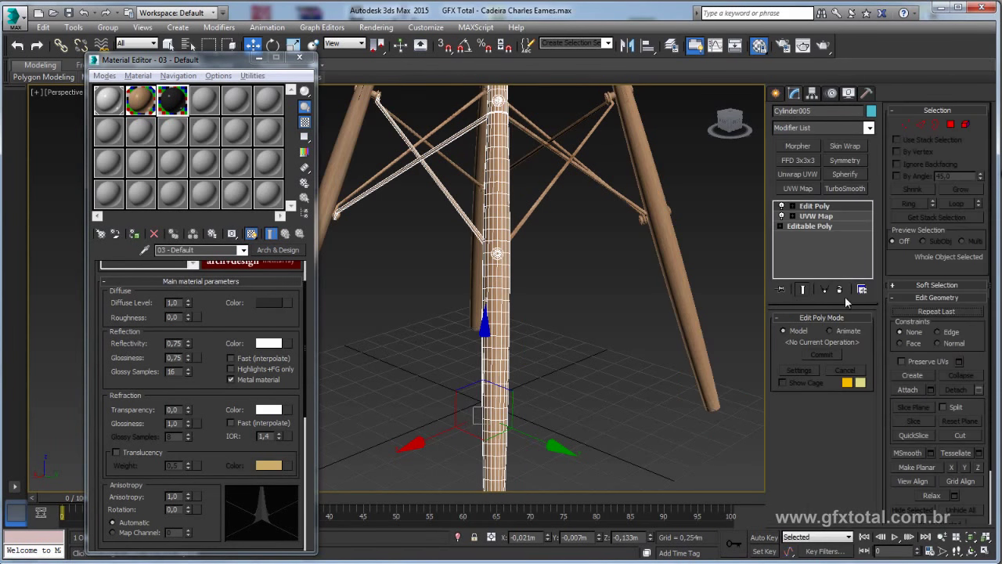
pyautogui.click(793, 206)
pyautogui.click(816, 256)
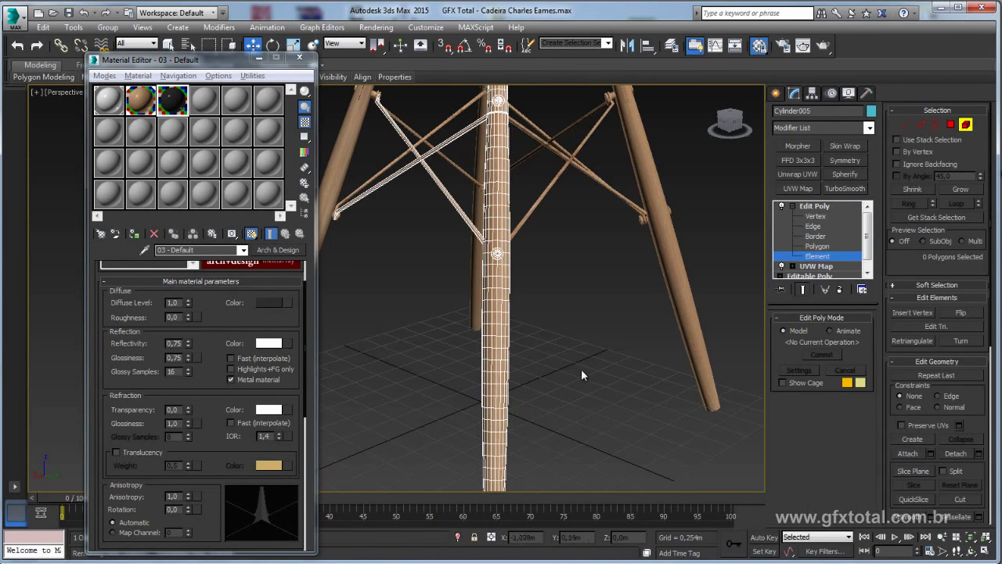
pyautogui.click(484, 403)
# Invert the selection to the cross braces with Ctrl+I and inspect them.
pyautogui.scroll(-5, 474, 404)
pyautogui.keyDown('alt'); pyautogui.moveTo(529, 370); pyautogui.dragTo(578, 377, button='middle'); pyautogui.keyUp('alt')
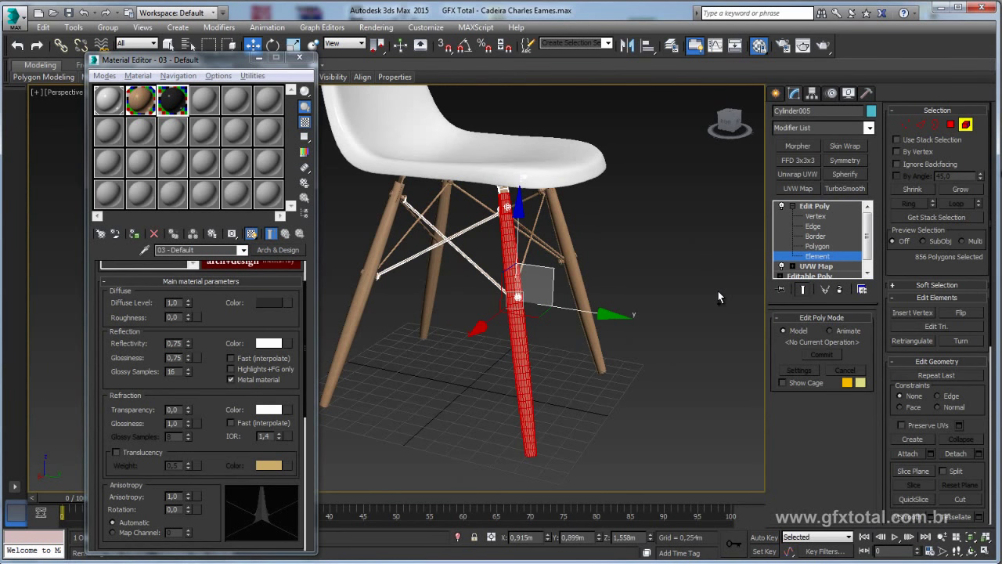
pyautogui.hotkey('ctrl', 'i')
pyautogui.keyDown('alt'); pyautogui.moveTo(611, 264); pyautogui.dragTo(501, 235, button='middle'); pyautogui.keyUp('alt')
pyautogui.scroll(5, 426, 205)
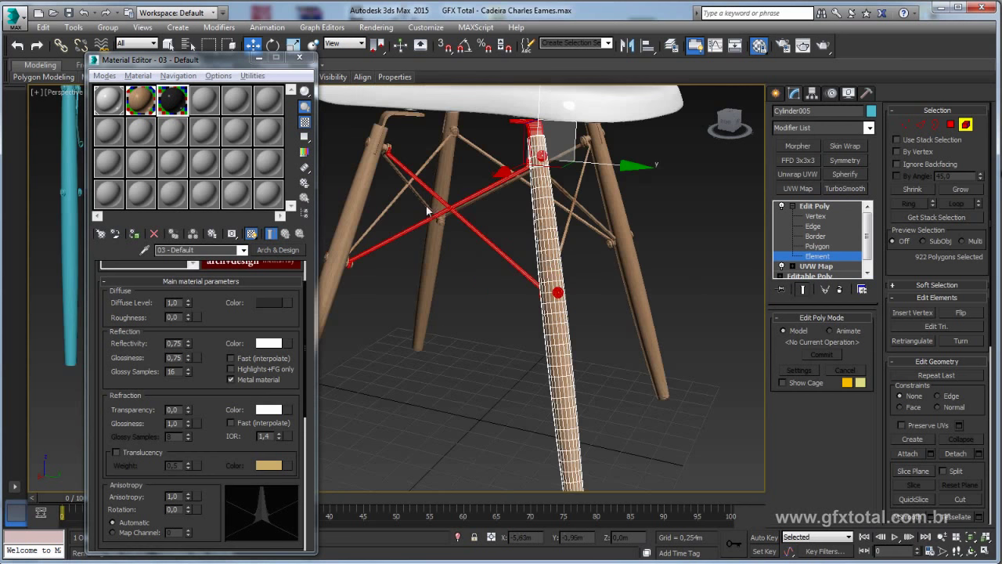
pyautogui.moveTo(173, 100); pyautogui.dragTo(448, 206)
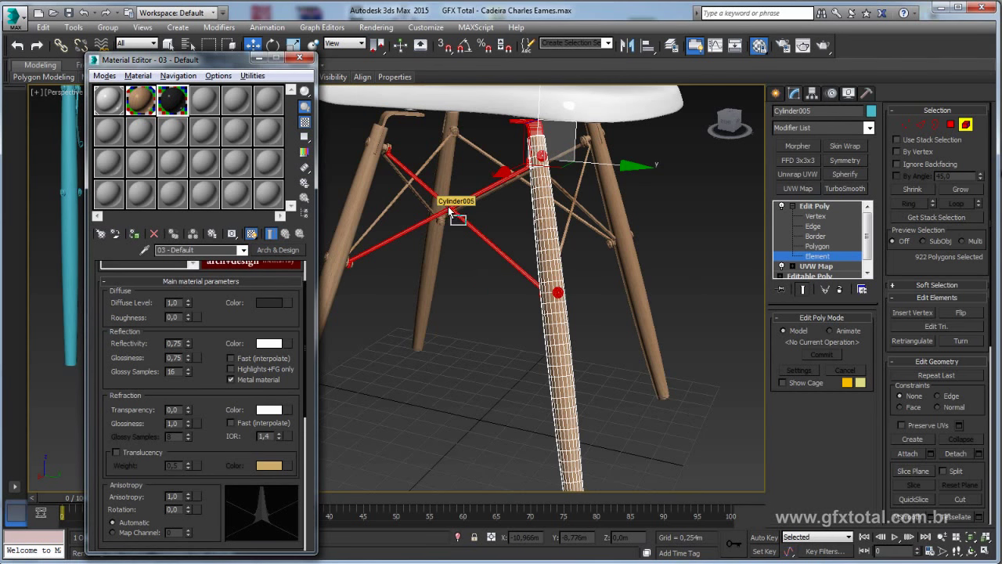
pyautogui.keyDown('alt'); pyautogui.moveTo(490, 236); pyautogui.dragTo(516, 235, button='middle'); pyautogui.keyUp('alt')
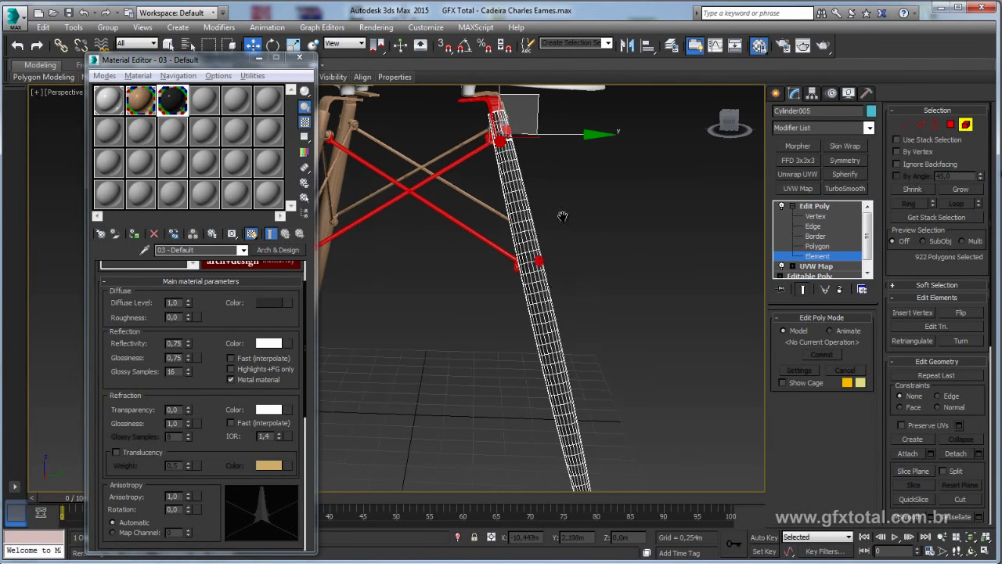
pyautogui.keyDown('alt'); pyautogui.moveTo(574, 224); pyautogui.dragTo(597, 222, button='middle'); pyautogui.keyUp('alt')
# Reselect the central leg element and reframe the view on the whole chair.
pyautogui.click(597, 222)
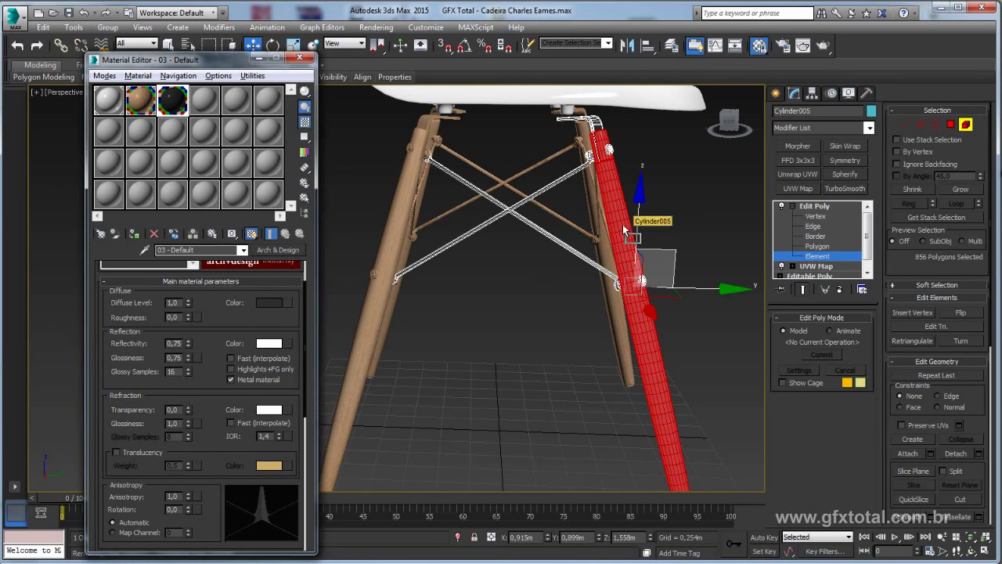
pyautogui.moveTo(600, 282)
pyautogui.keyDown('alt'); pyautogui.mouseDown(button='middle')
pyautogui.moveTo(581, 260)
pyautogui.moveTo(538, 249)
pyautogui.moveTo(532, 235)
pyautogui.moveTo(554, 236)
pyautogui.moveTo(540, 198)
pyautogui.mouseUp(button='middle'); pyautogui.keyUp('alt')
pyautogui.scroll(5, 538, 249)
pyautogui.scroll(-5, 496, 233)
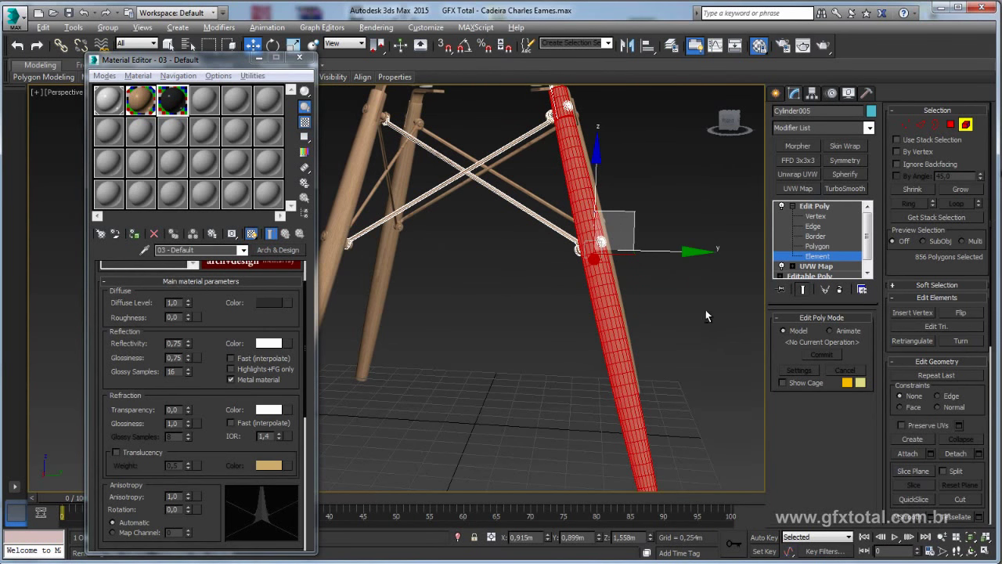
pyautogui.scroll(-3, 705, 316)
pyautogui.scroll(-3, 665, 321)
pyautogui.moveTo(676, 368); pyautogui.dragTo(612, 321, button='middle')
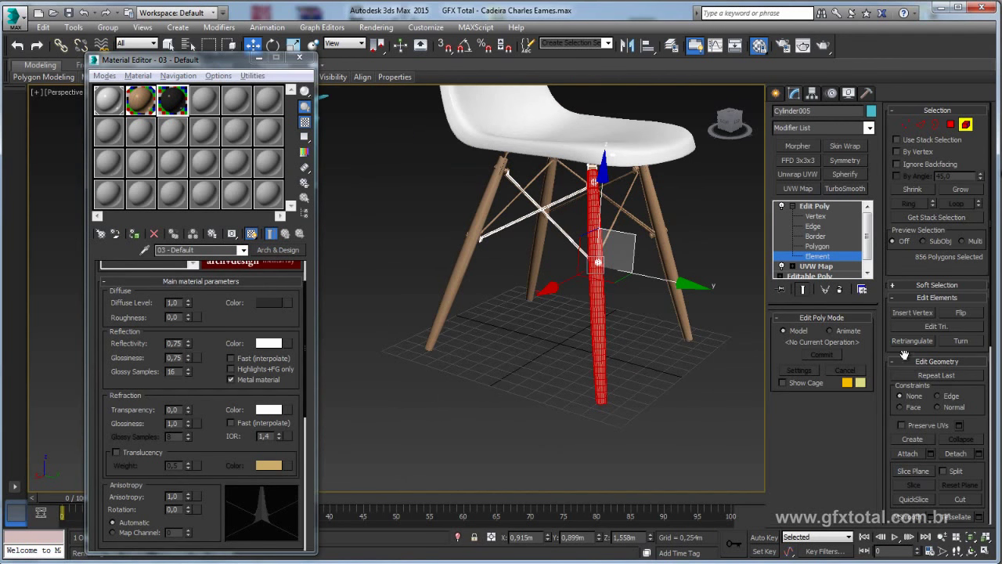
# Set material ID 1 on the central leg polygons, then select the cross braces.
pyautogui.click(897, 297)
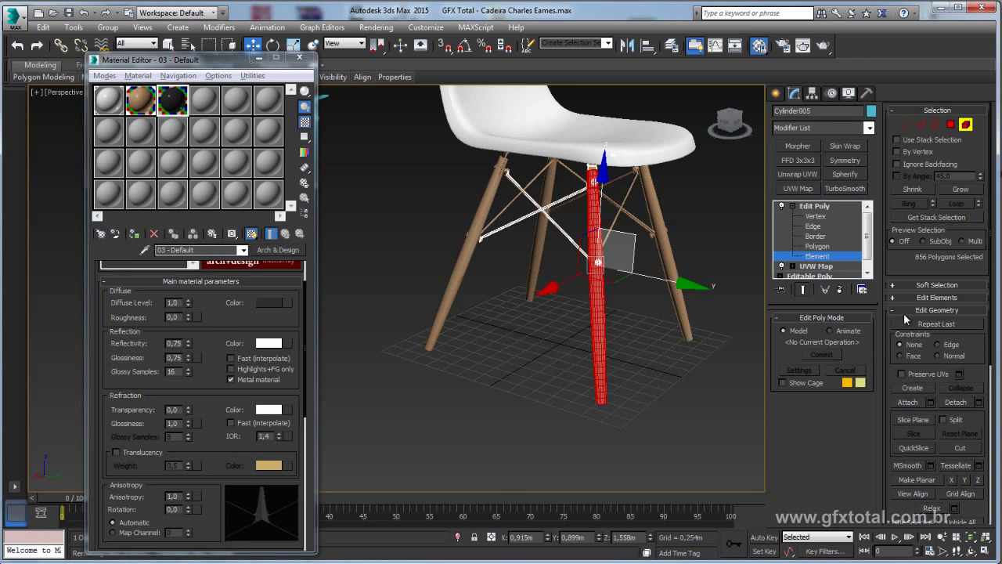
pyautogui.scroll(-2, 905, 276)
pyautogui.scroll(-2, 905, 276)
pyautogui.scroll(-2, 905, 276)
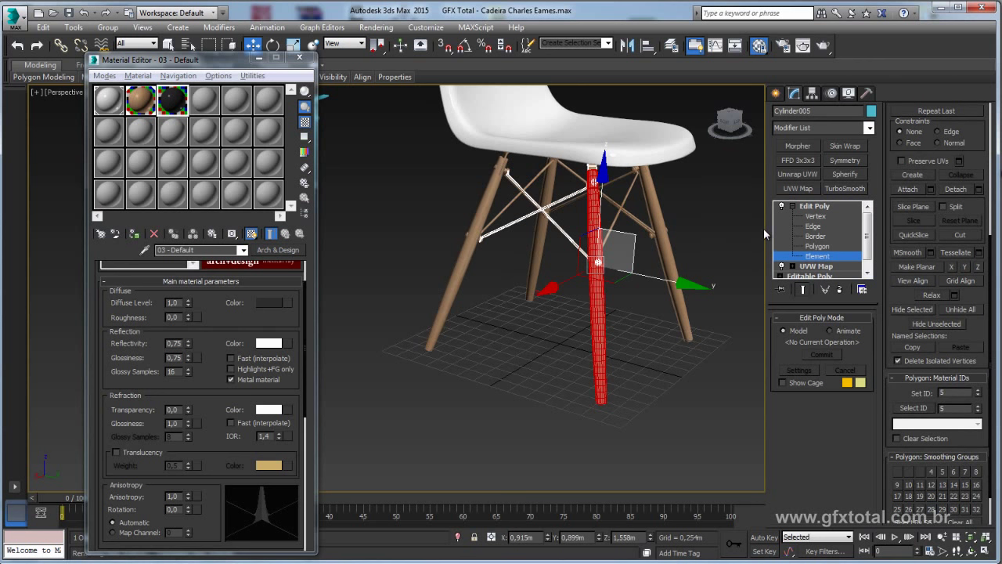
pyautogui.scroll(5, 817, 226)
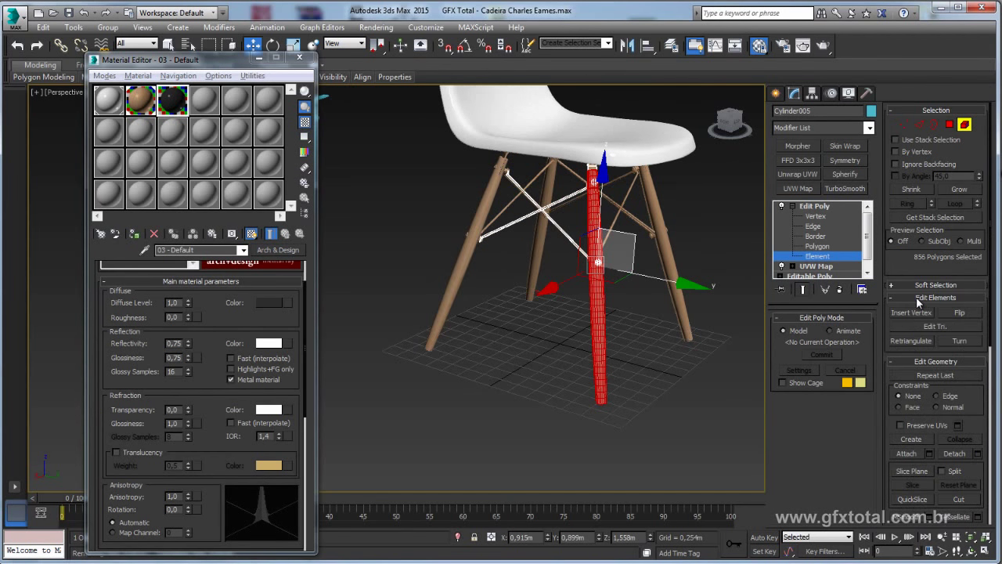
pyautogui.click(909, 309)
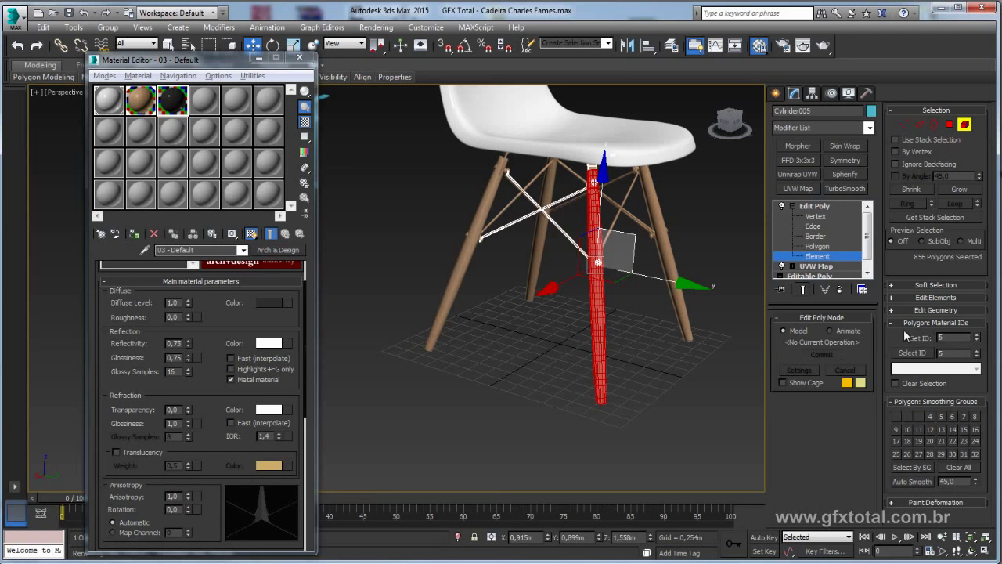
pyautogui.click(944, 336)
pyautogui.keyDown('alt'); pyautogui.moveTo(604, 331); pyautogui.dragTo(589, 308, button='middle'); pyautogui.keyUp('alt')
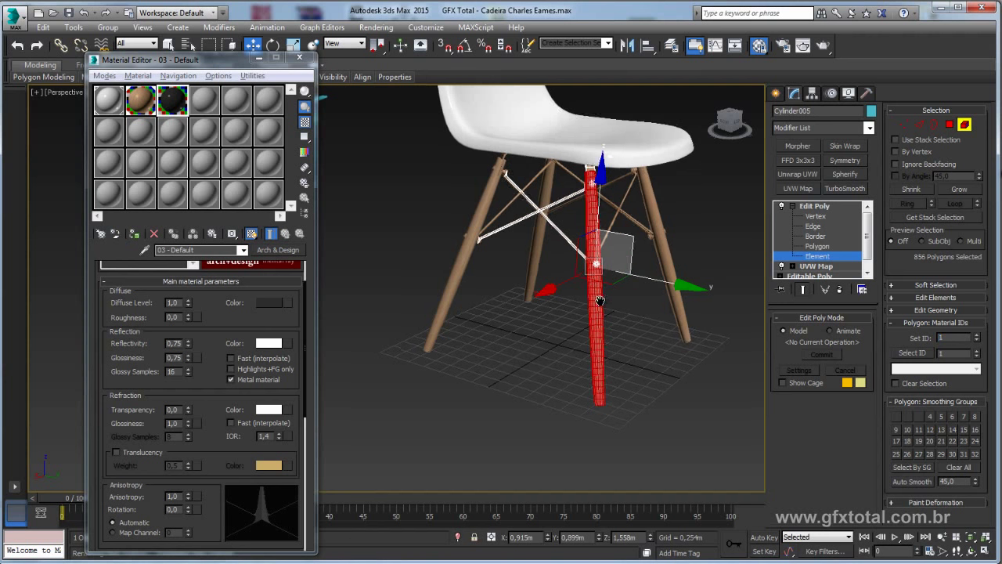
pyautogui.click(589, 308)
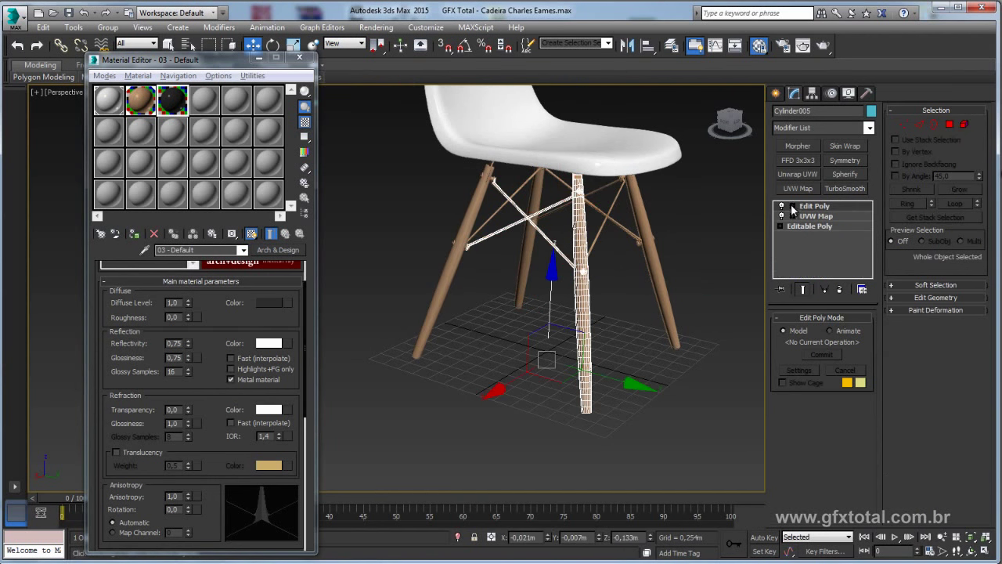
# Change 02 - Default to Multi/Sub-Object, keeping the wood as a sub-material.
pyautogui.click(141, 100)
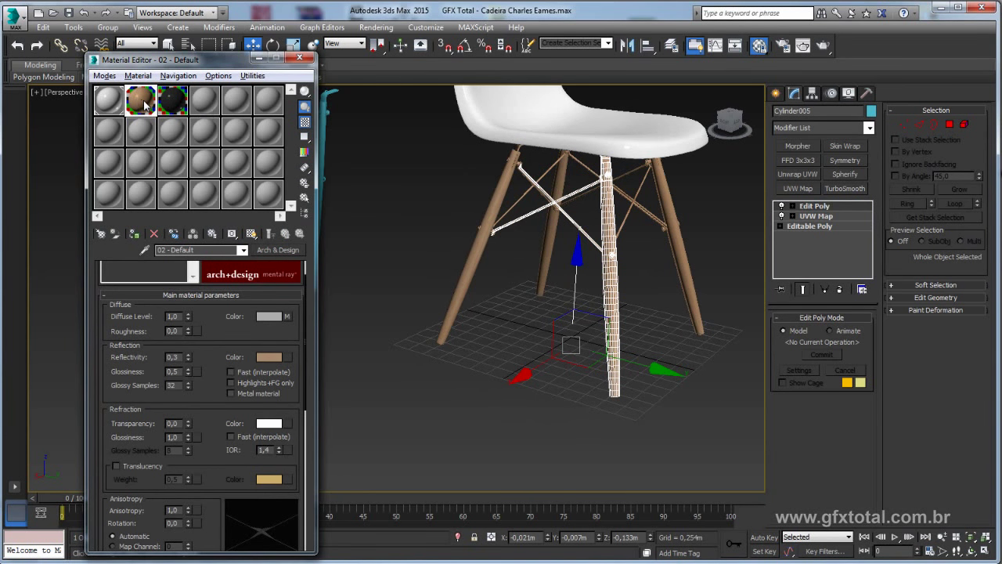
pyautogui.click(278, 252)
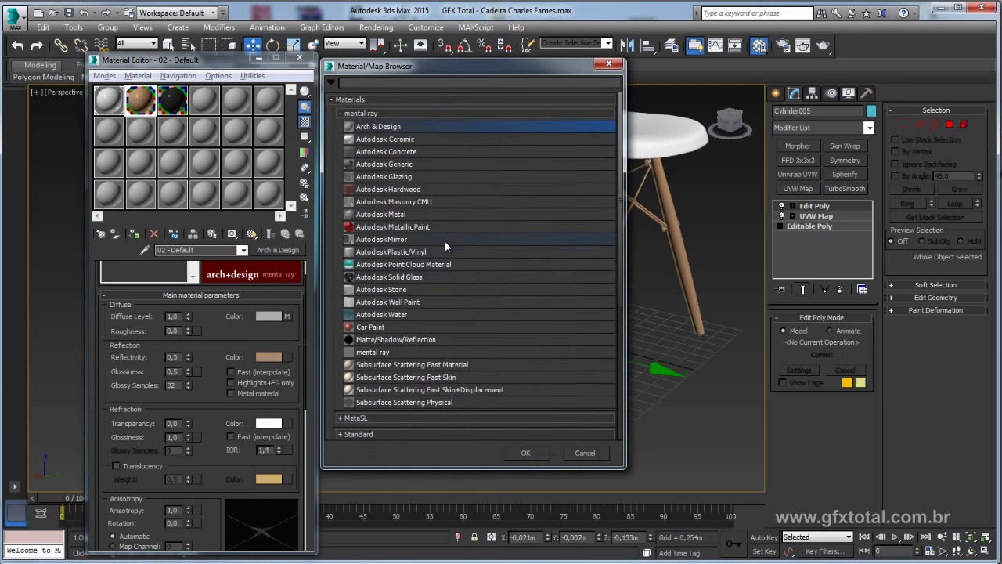
pyautogui.click(348, 114)
pyautogui.click(359, 147)
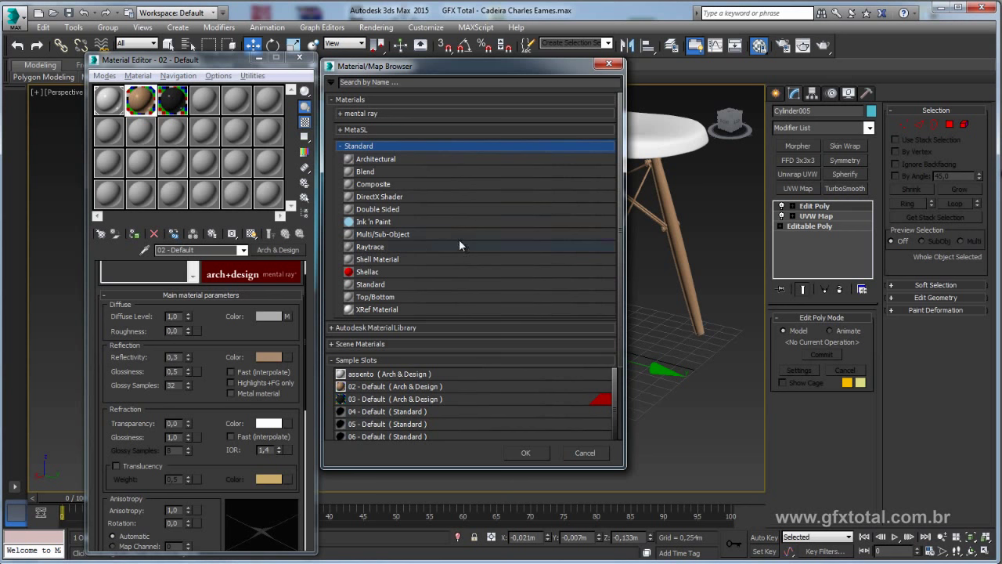
pyautogui.doubleClick(387, 235)
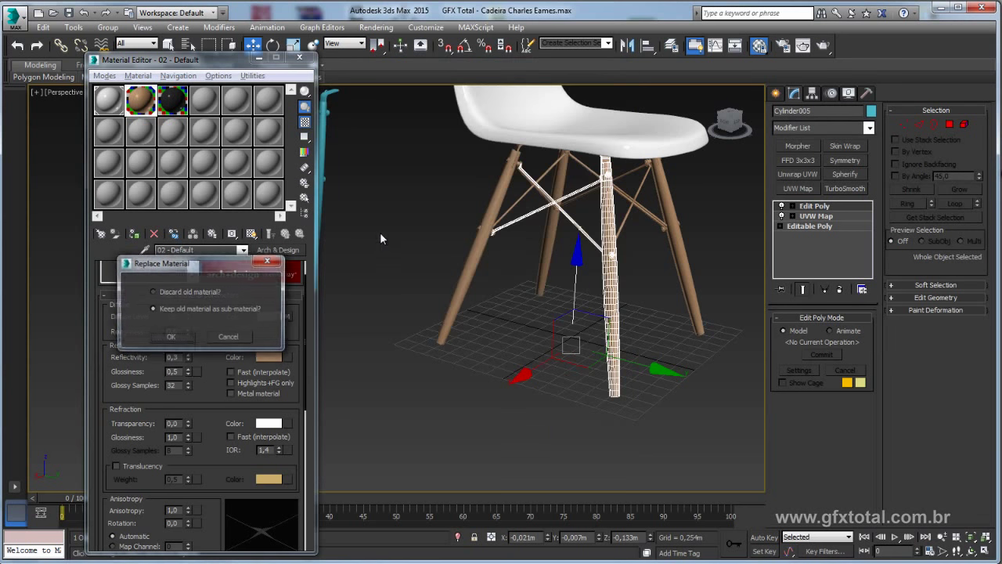
pyautogui.click(176, 336)
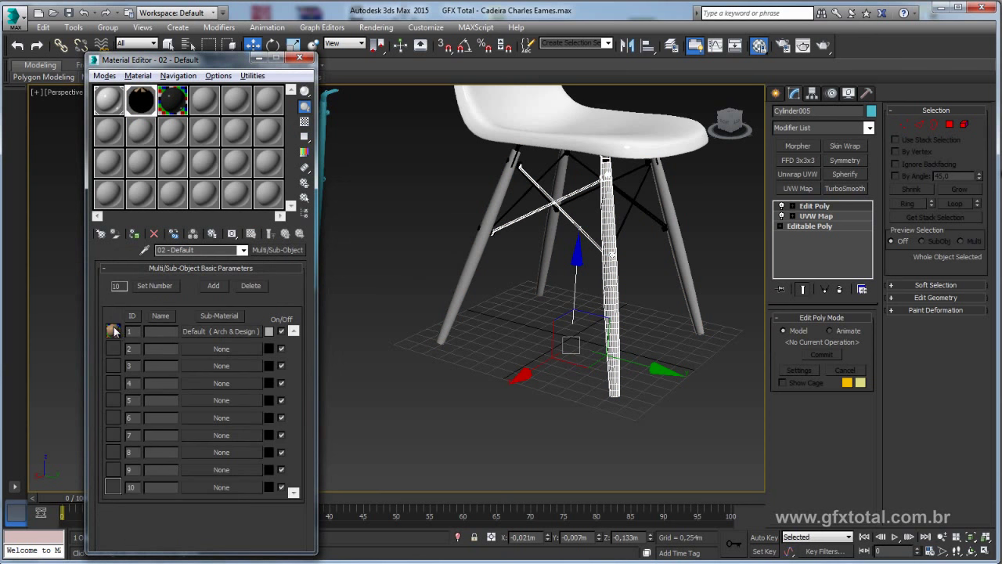
# Delete extra sub-material slots, then add several slots back.
pyautogui.click(114, 331)
pyautogui.click(250, 286)
pyautogui.click(251, 286)
pyautogui.click(251, 287)
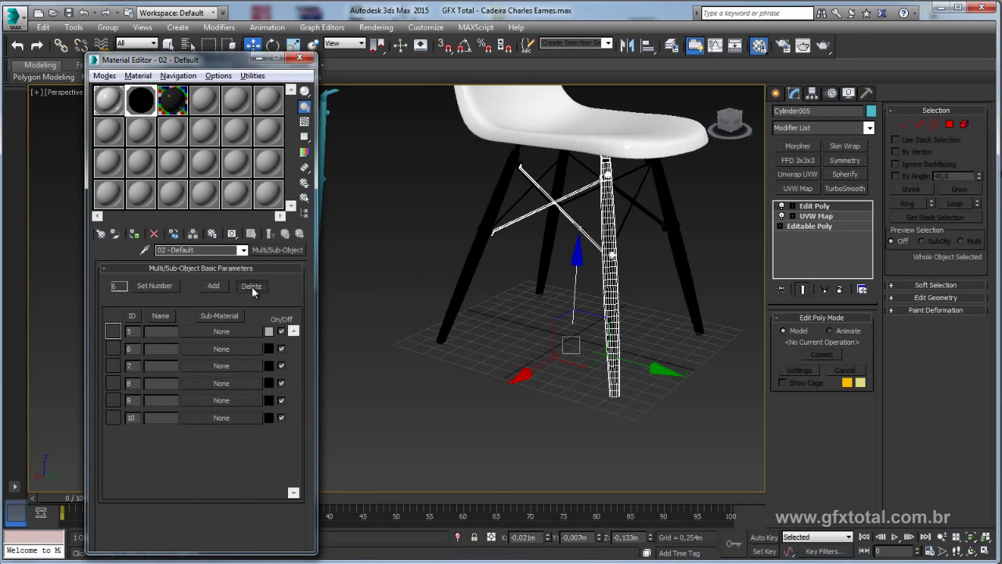
pyautogui.click(251, 286)
pyautogui.click(251, 286)
pyautogui.click(251, 286)
pyautogui.click(251, 287)
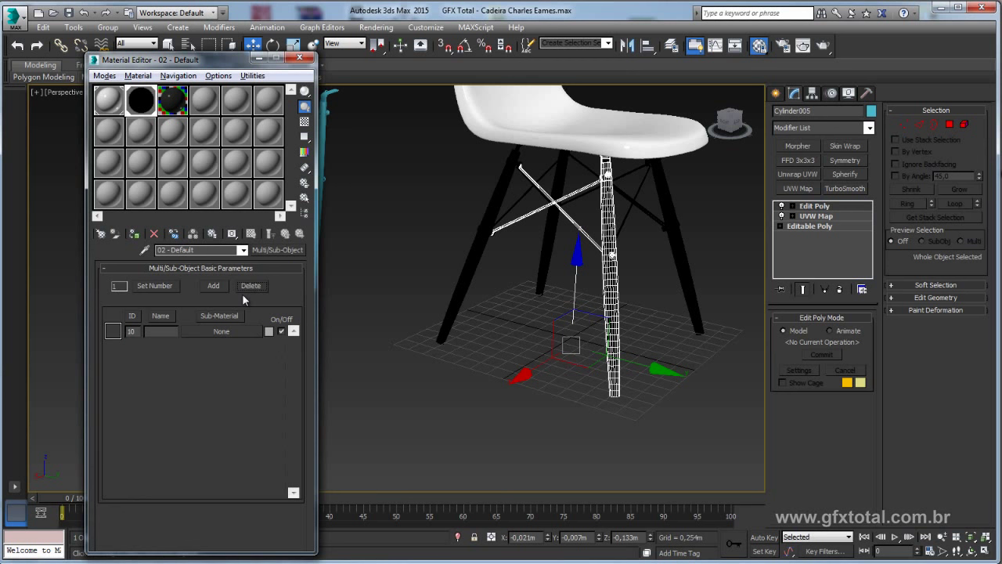
pyautogui.click(213, 286)
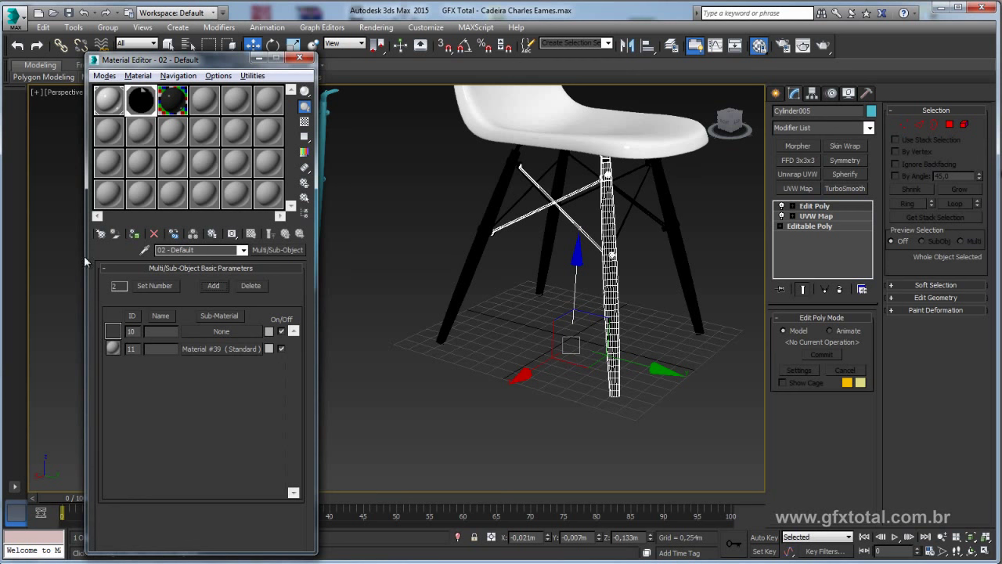
pyautogui.click(222, 288)
pyautogui.click(222, 288)
pyautogui.click(222, 288)
pyautogui.click(222, 288)
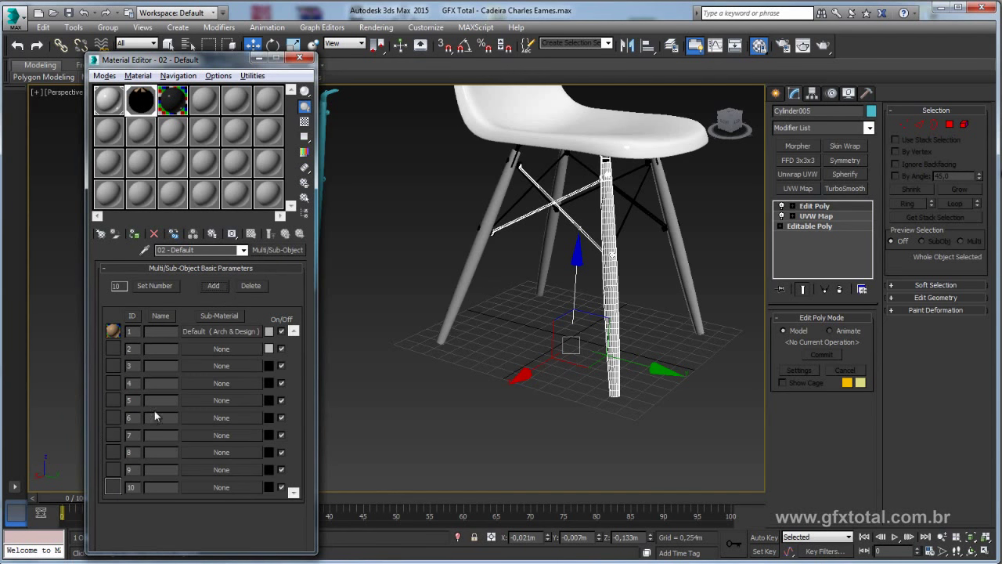
# Remove the remaining empty slots and add a second sub-material, Material #40.
pyautogui.click(251, 285)
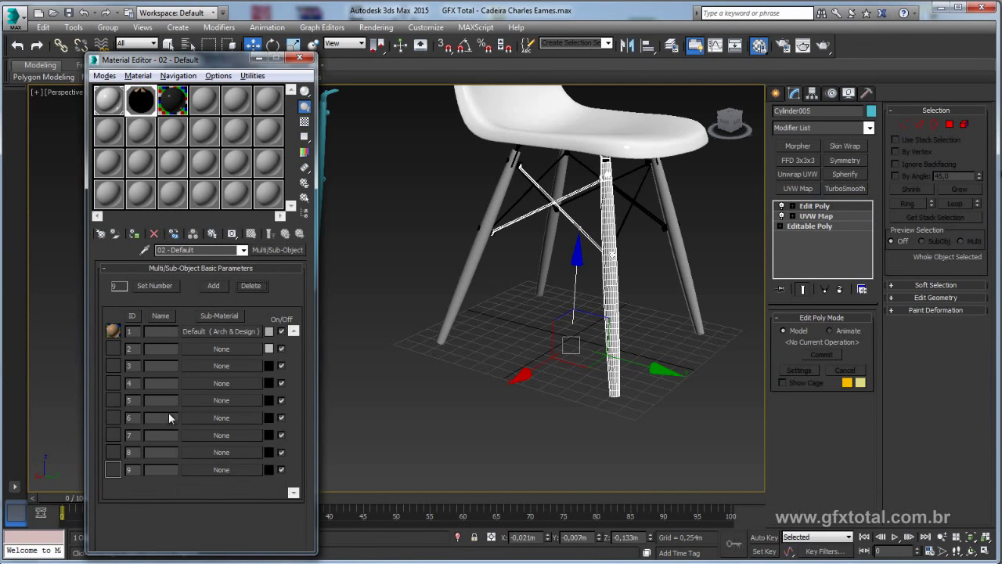
pyautogui.click(259, 288)
pyautogui.click(260, 288)
pyautogui.click(259, 287)
pyautogui.click(259, 288)
pyautogui.click(259, 288)
pyautogui.click(259, 287)
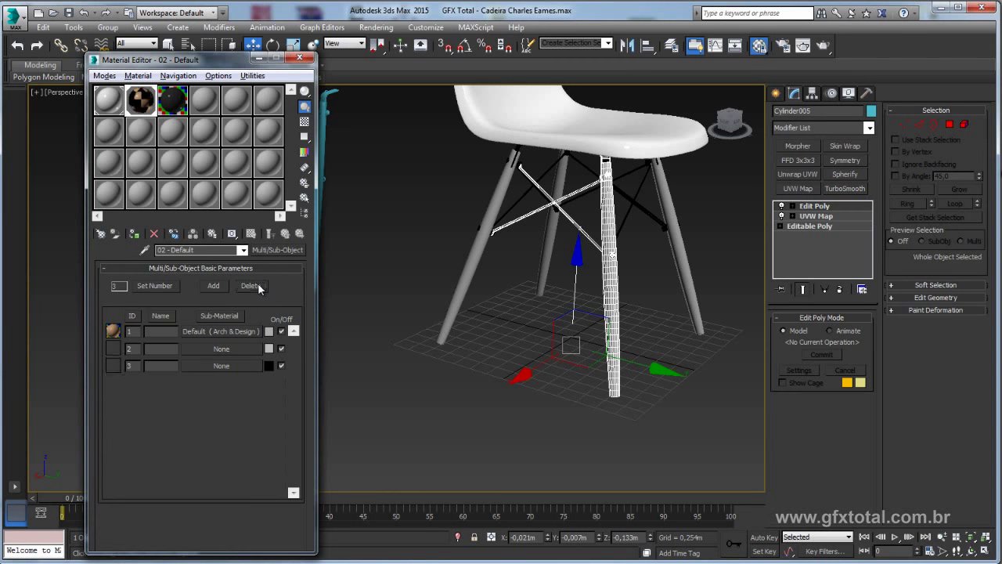
pyautogui.click(259, 287)
pyautogui.click(259, 287)
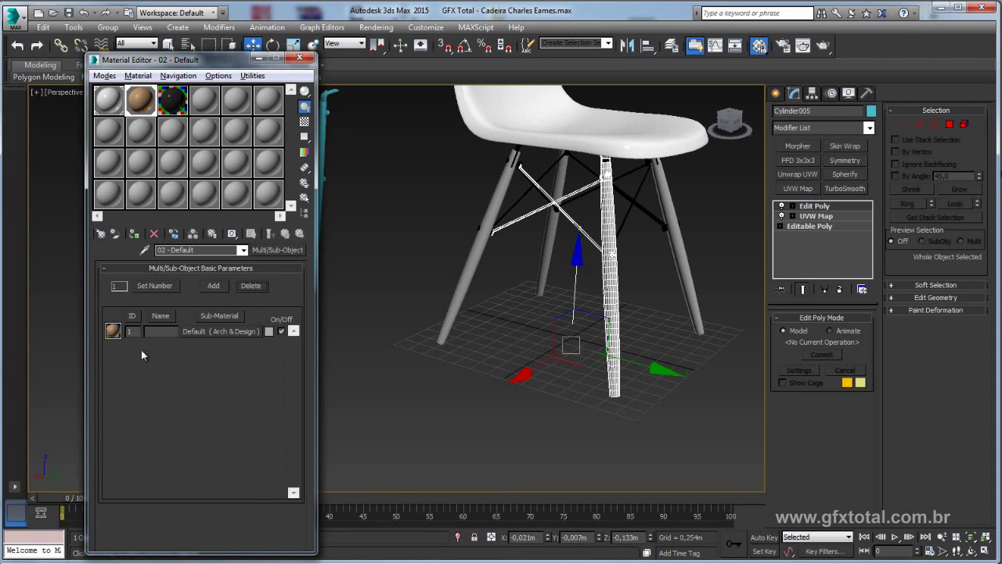
pyautogui.click(213, 287)
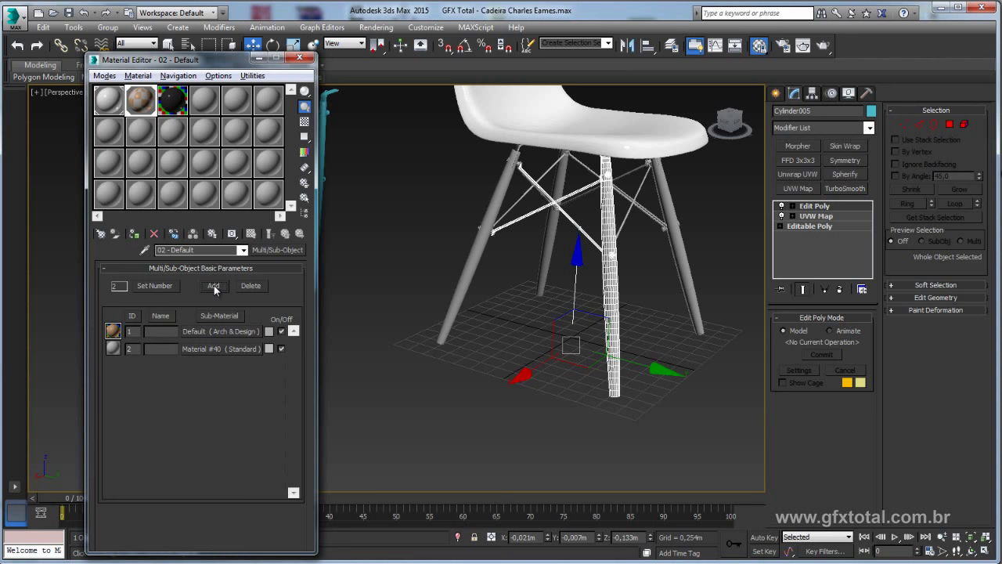
pyautogui.click(173, 101)
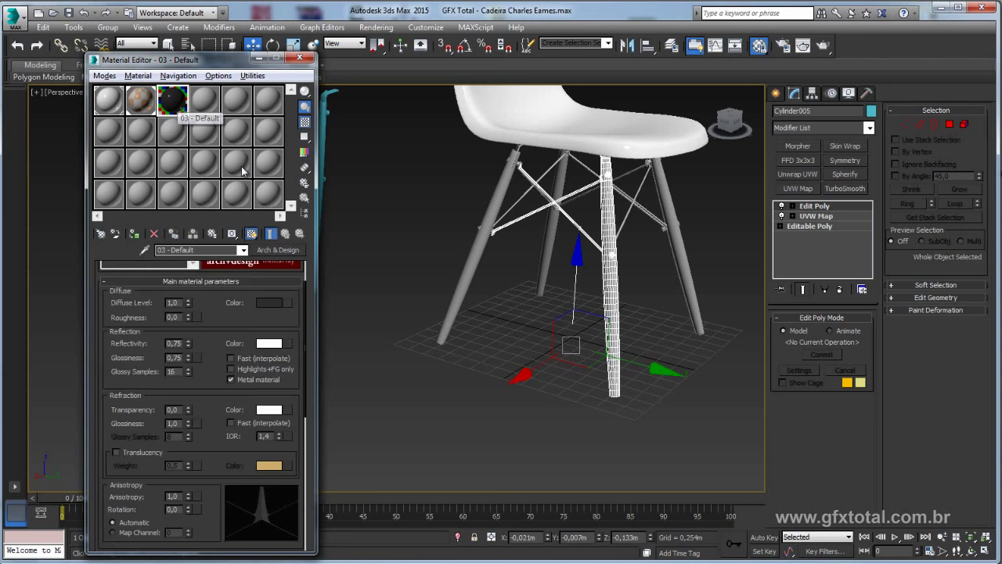
# Paste a copy of the black metal material into sub-material 2 of 02 - Default.
pyautogui.rightClick(276, 252)
pyautogui.click(314, 275)
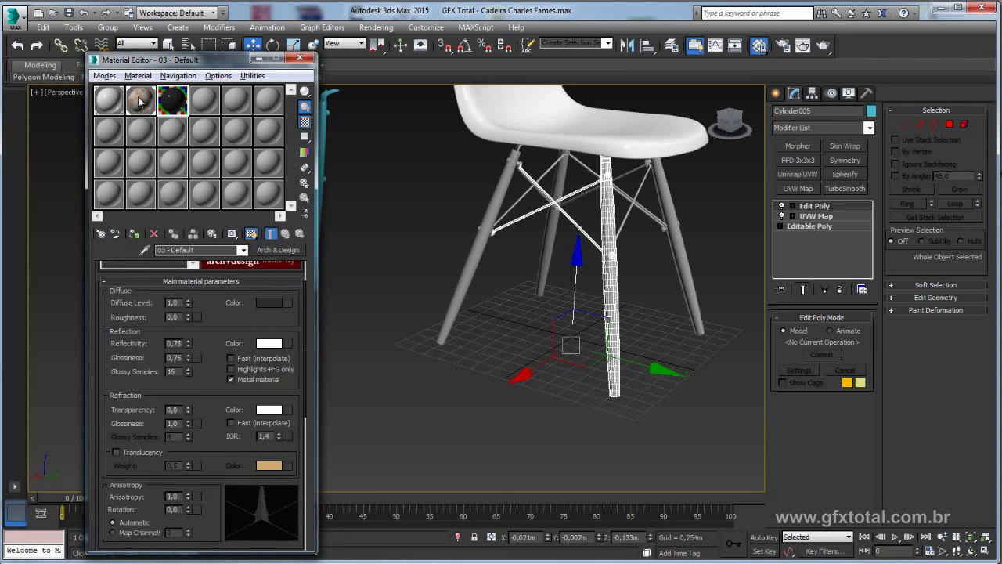
pyautogui.click(139, 99)
pyautogui.rightClick(230, 350)
pyautogui.click(288, 385)
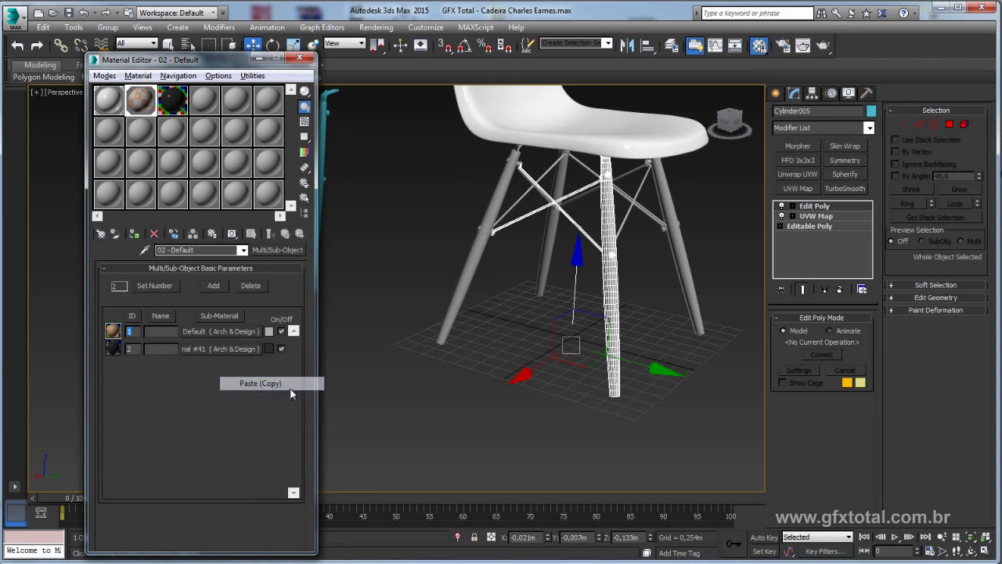
# Assign the Multi/Sub-Object material to all four legs and show the wood texture.
pyautogui.scroll(-3, 410, 297)
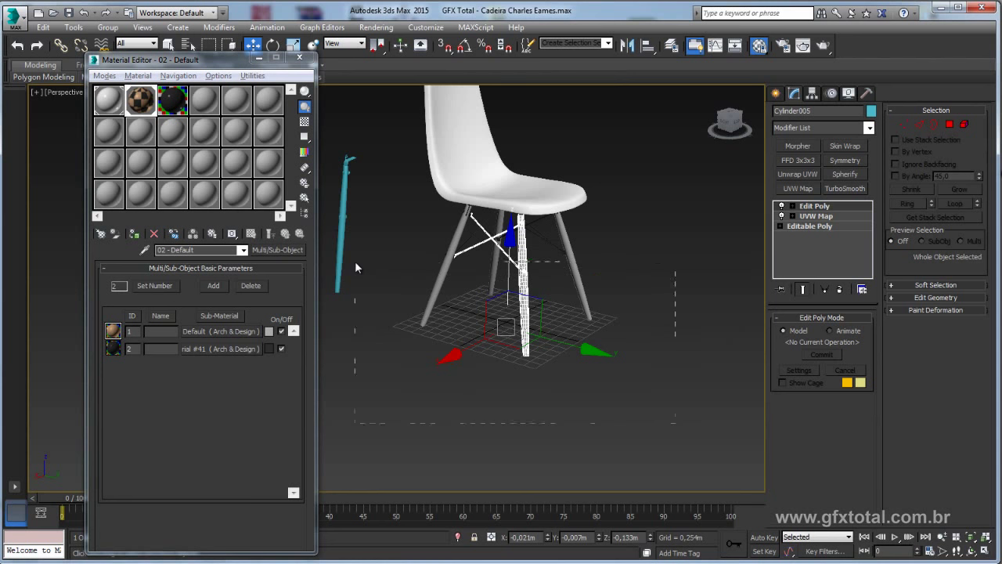
pyautogui.moveTo(355, 266); pyautogui.dragTo(355, 266)
pyautogui.moveTo(355, 266); pyautogui.dragTo(380, 263, button='middle')
pyautogui.click(141, 102)
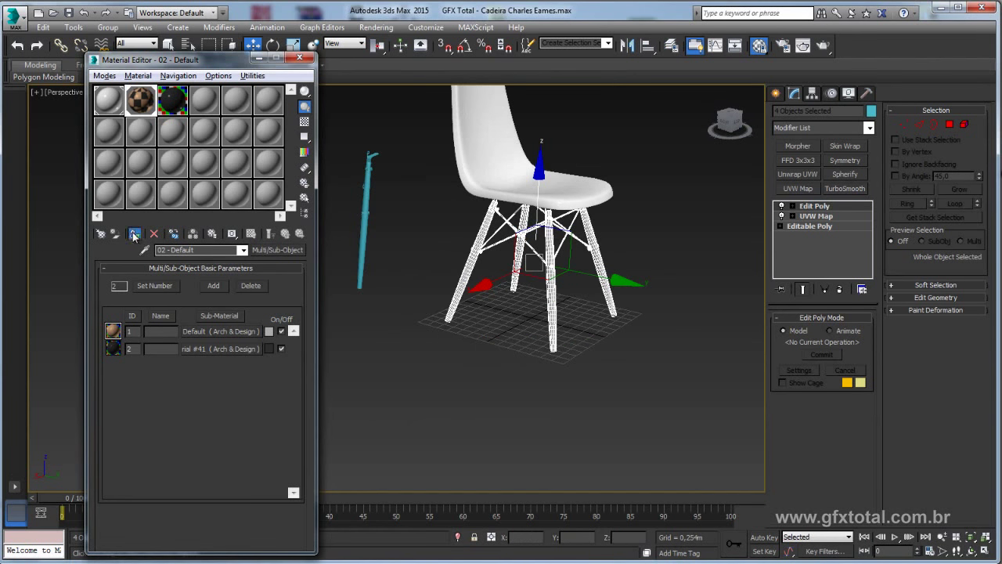
pyautogui.scroll(2, 503, 346)
pyautogui.scroll(2, 553, 249)
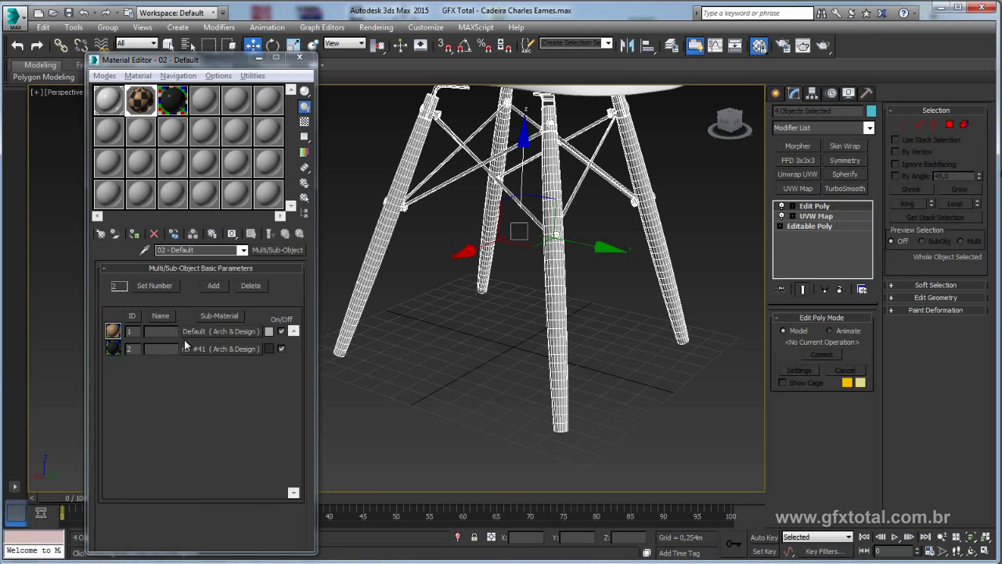
pyautogui.click(508, 359)
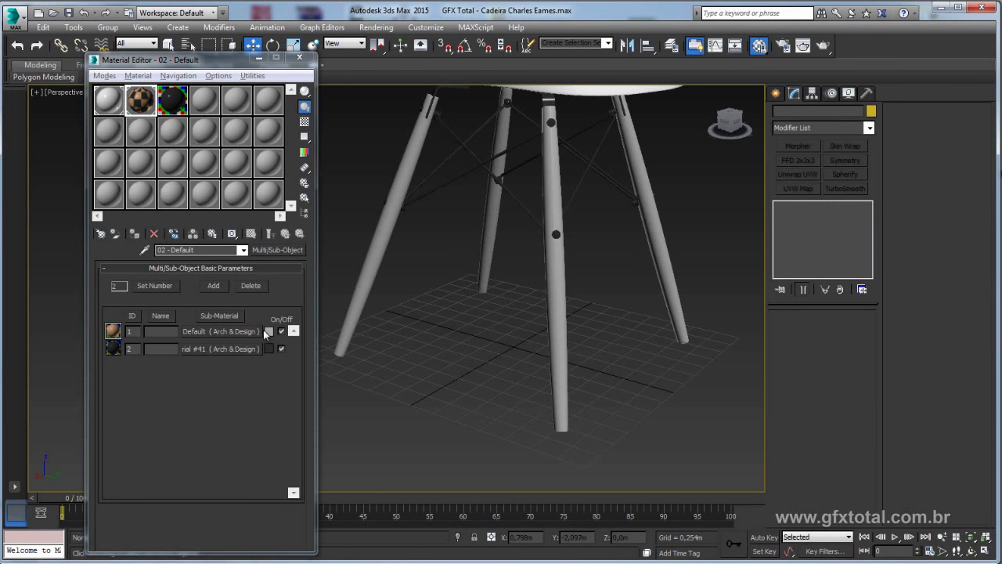
pyautogui.click(219, 331)
pyautogui.click(251, 234)
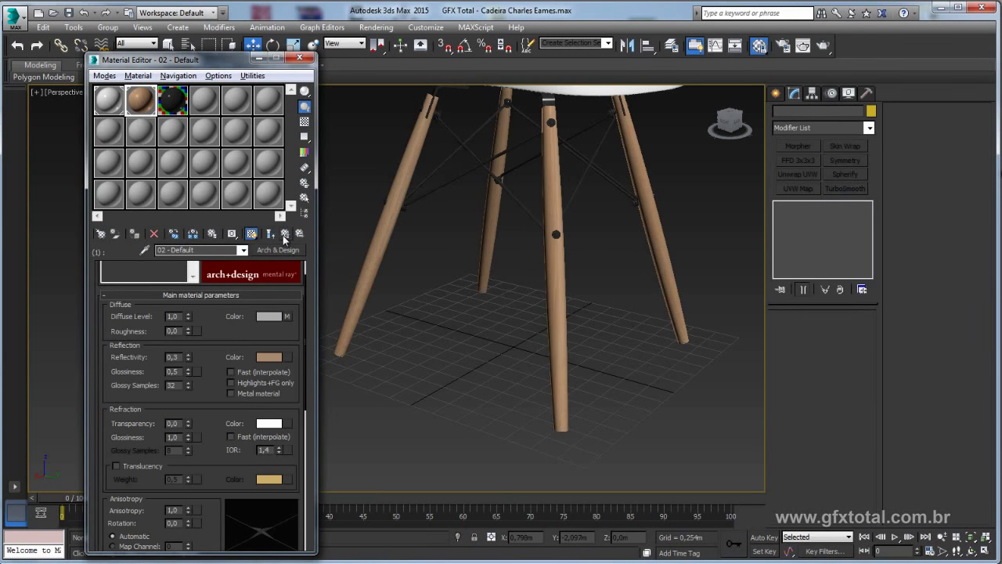
# Turn on Show End Result so the full wood/metal leg material displays.
pyautogui.click(283, 235)
pyautogui.click(226, 342)
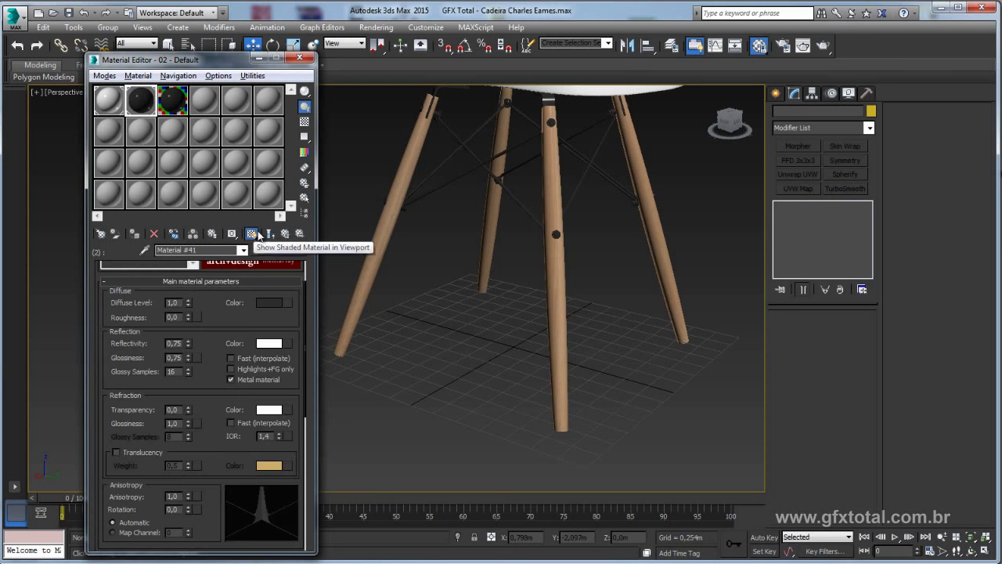
pyautogui.click(270, 234)
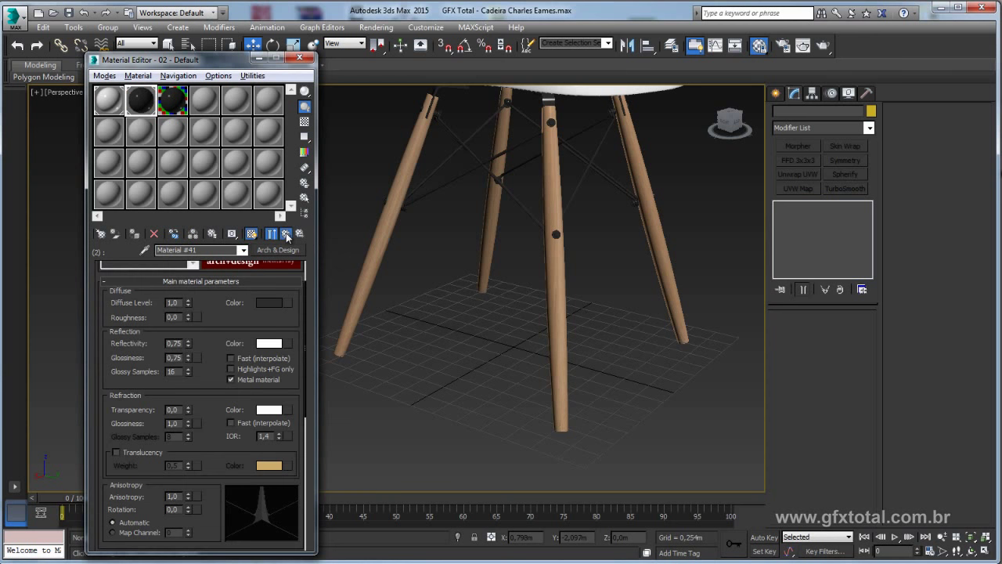
pyautogui.click(286, 235)
# Move the blue cylinder, Cylinder002, away from the chair.
pyautogui.scroll(-3, 428, 253)
pyautogui.scroll(-3, 479, 326)
pyautogui.moveTo(479, 327)
pyautogui.mouseDown(button='middle')
pyautogui.moveTo(517, 311)
pyautogui.moveTo(522, 297)
pyautogui.mouseUp(button='middle')
pyautogui.scroll(3, 525, 293)
pyautogui.scroll(-3, 526, 290)
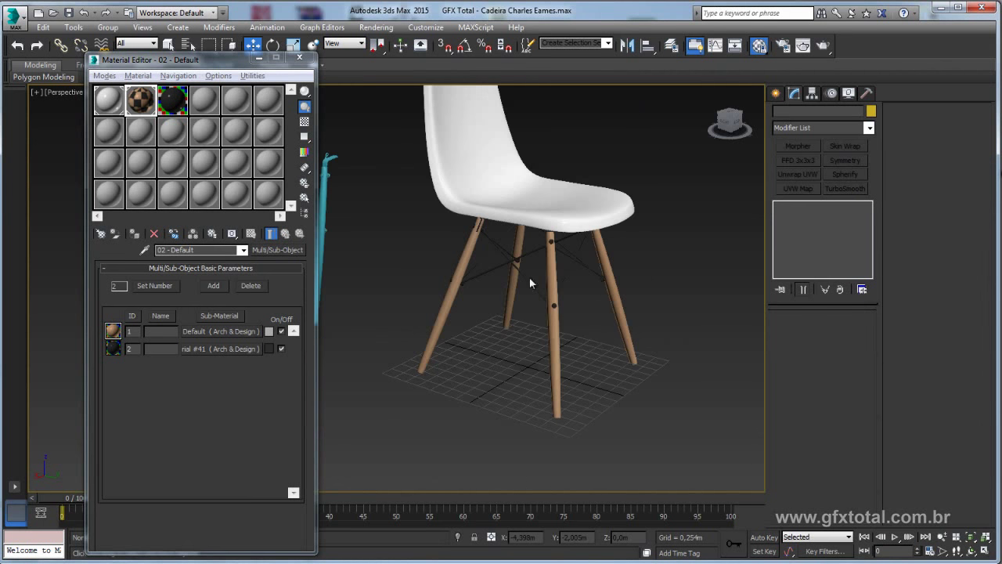
pyautogui.scroll(-3, 529, 276)
pyautogui.scroll(-3, 514, 246)
pyautogui.click(482, 223)
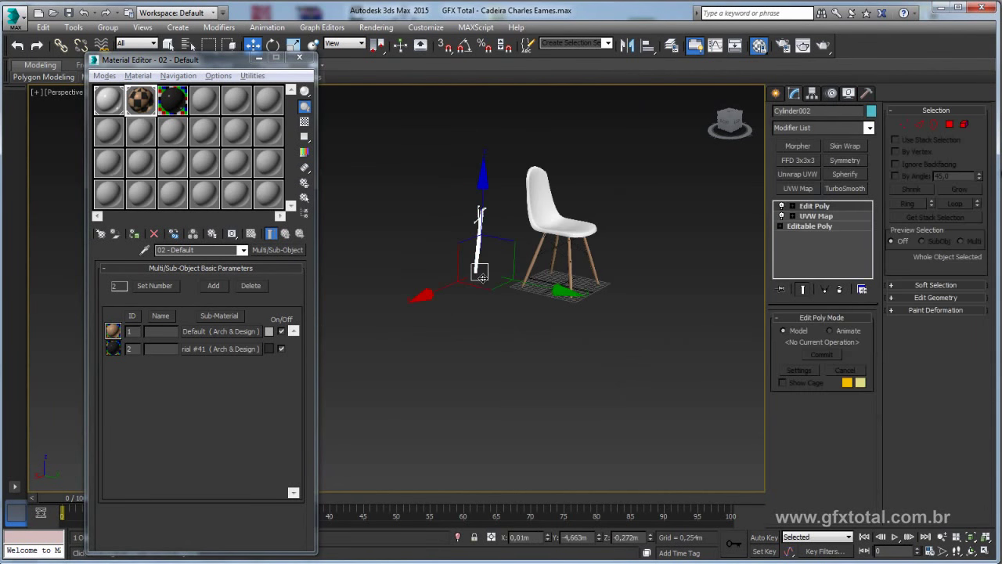
pyautogui.moveTo(449, 291); pyautogui.dragTo(423, 346)
# Select the whole chair, frame it with Z, and switch to the Create panel.
pyautogui.scroll(-3, 564, 296)
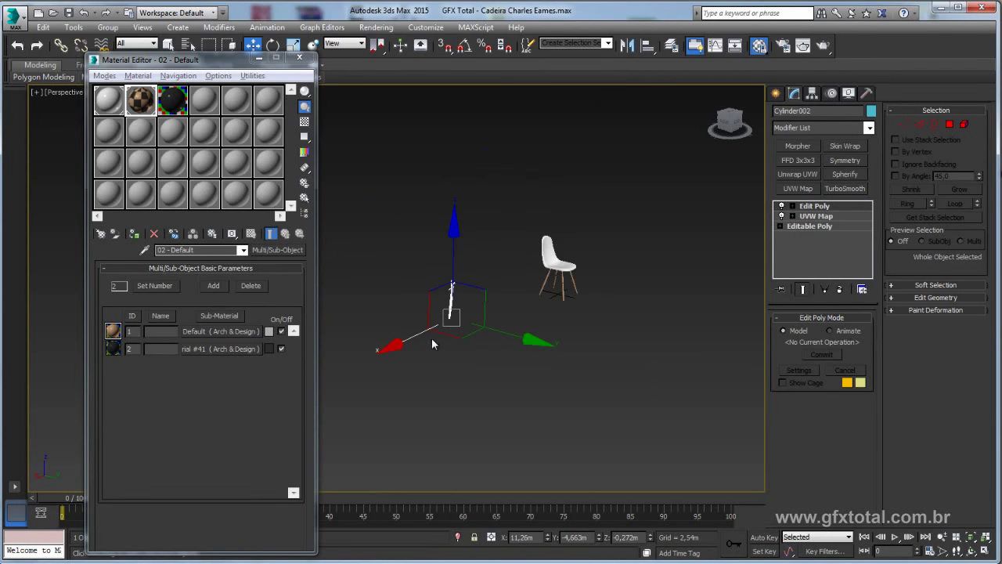
pyautogui.scroll(2, 568, 293)
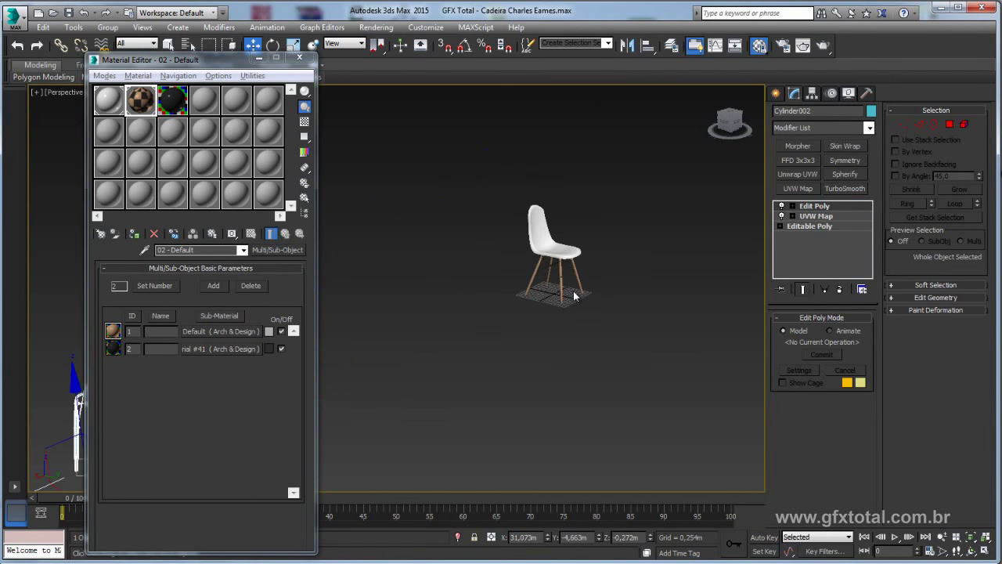
pyautogui.scroll(2, 572, 294)
pyautogui.moveTo(579, 296)
pyautogui.keyDown('alt'); pyautogui.mouseDown(button='middle')
pyautogui.moveTo(623, 280)
pyautogui.moveTo(454, 228)
pyautogui.mouseUp(button='middle'); pyautogui.keyUp('alt')
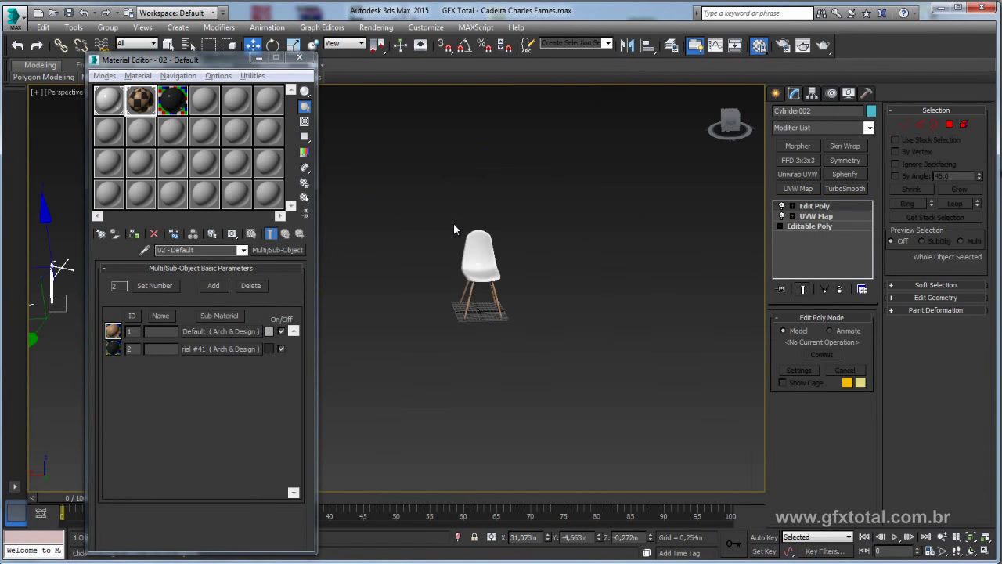
pyautogui.moveTo(590, 370); pyautogui.dragTo(591, 369)
pyautogui.press('z')
pyautogui.scroll(-2, 623, 344)
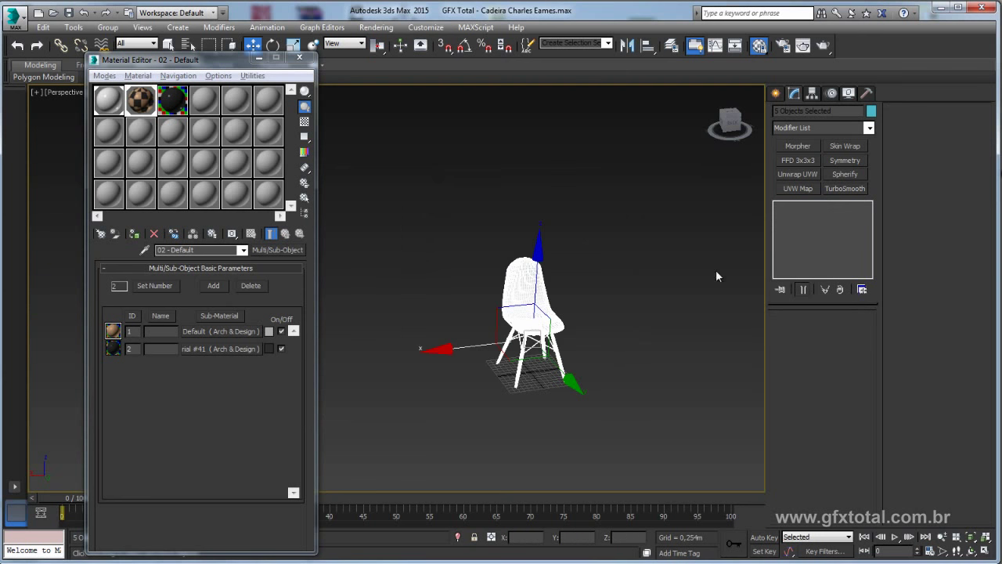
pyautogui.click(776, 93)
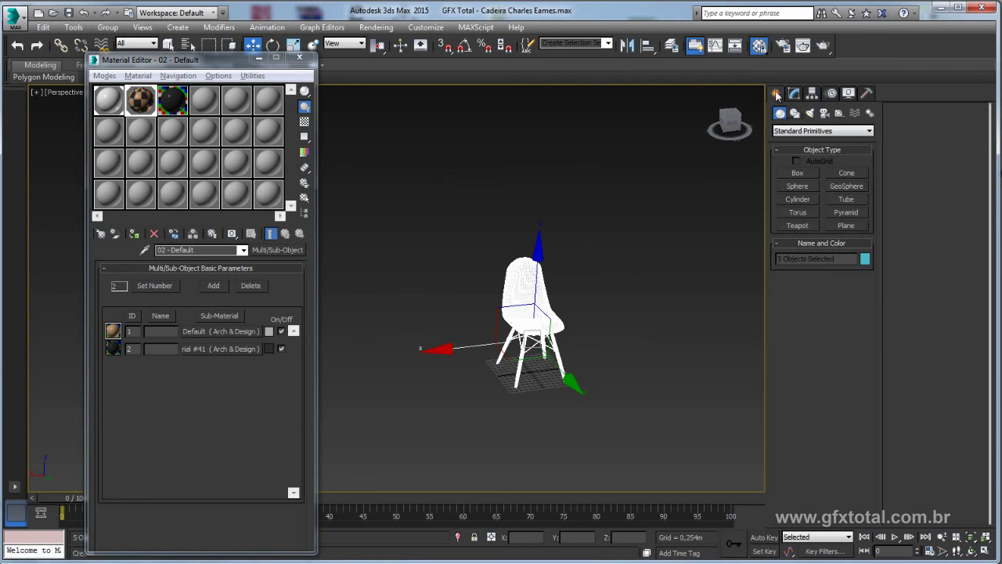
# Create a large 1×1-segment floor plane under the chair and convert it to Editable Poly.
pyautogui.click(846, 225)
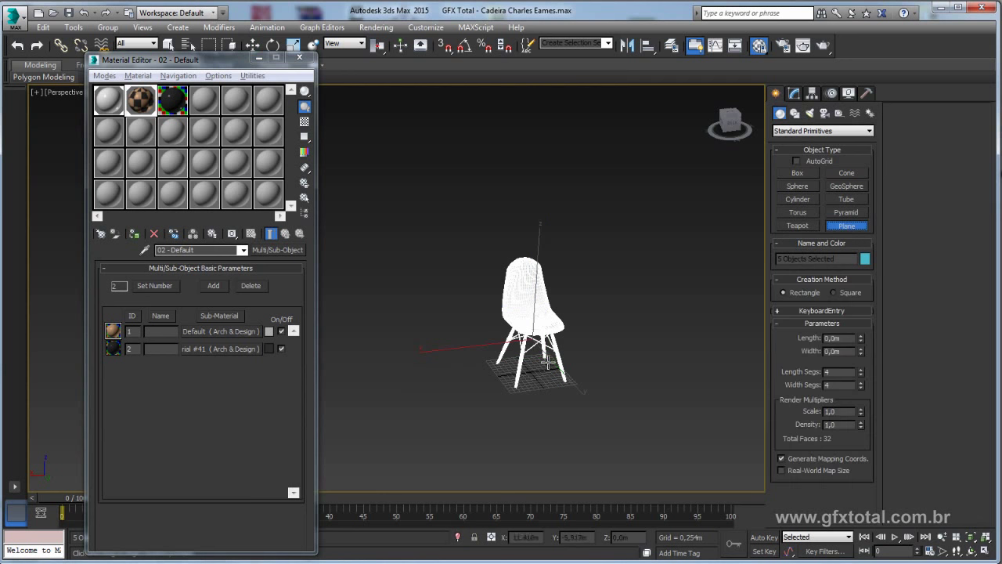
pyautogui.moveTo(352, 345); pyautogui.dragTo(751, 454)
pyautogui.rightClick(860, 372)
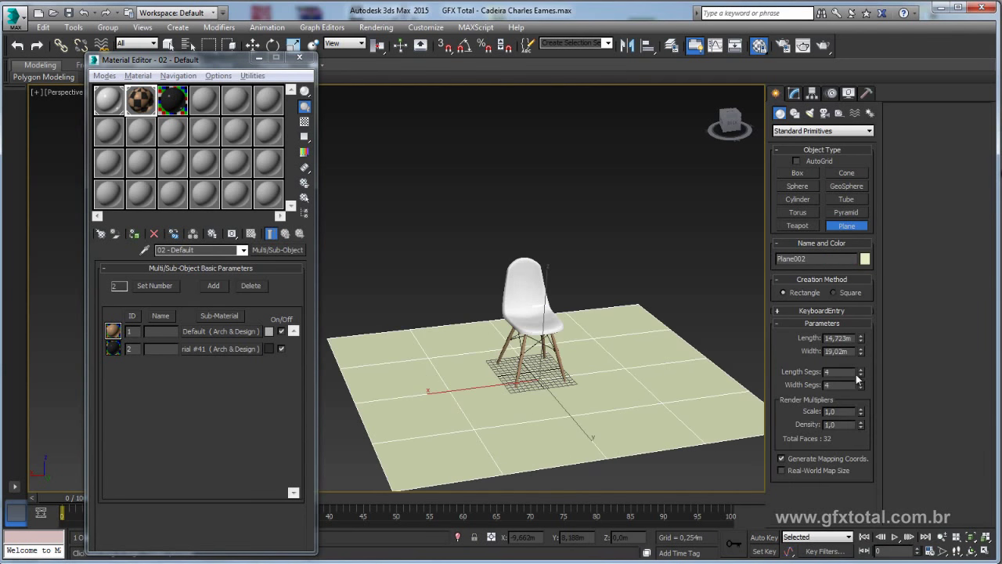
pyautogui.rightClick(860, 384)
pyautogui.keyDown('alt'); pyautogui.moveTo(541, 329); pyautogui.dragTo(587, 244, button='middle'); pyautogui.keyUp('alt')
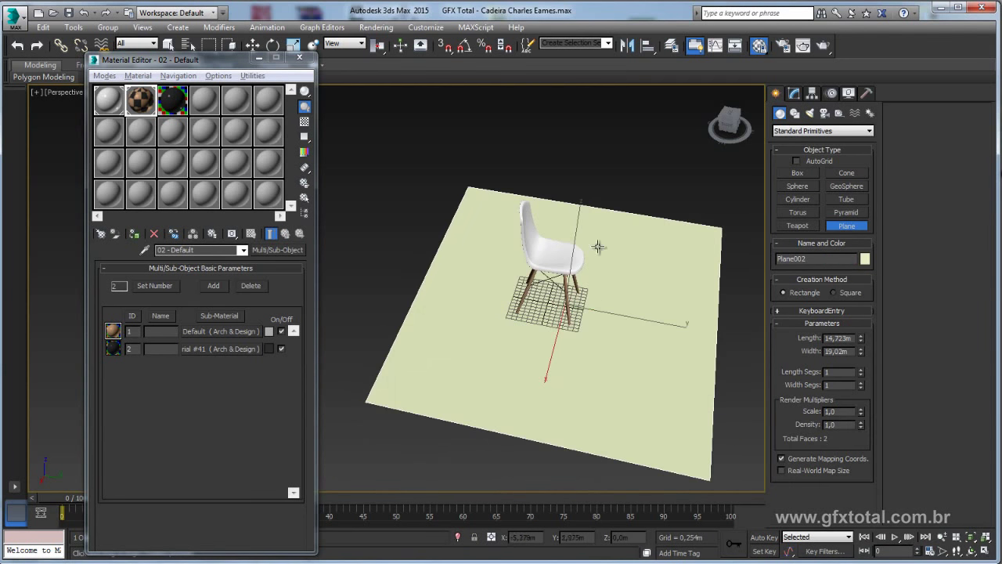
pyautogui.press('w')
pyautogui.rightClick(587, 244)
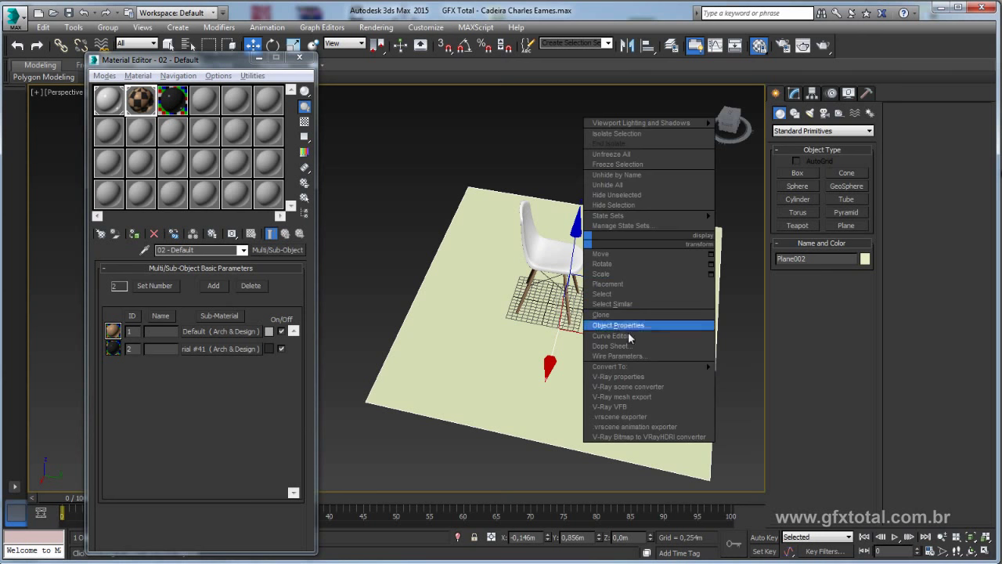
pyautogui.click(763, 377)
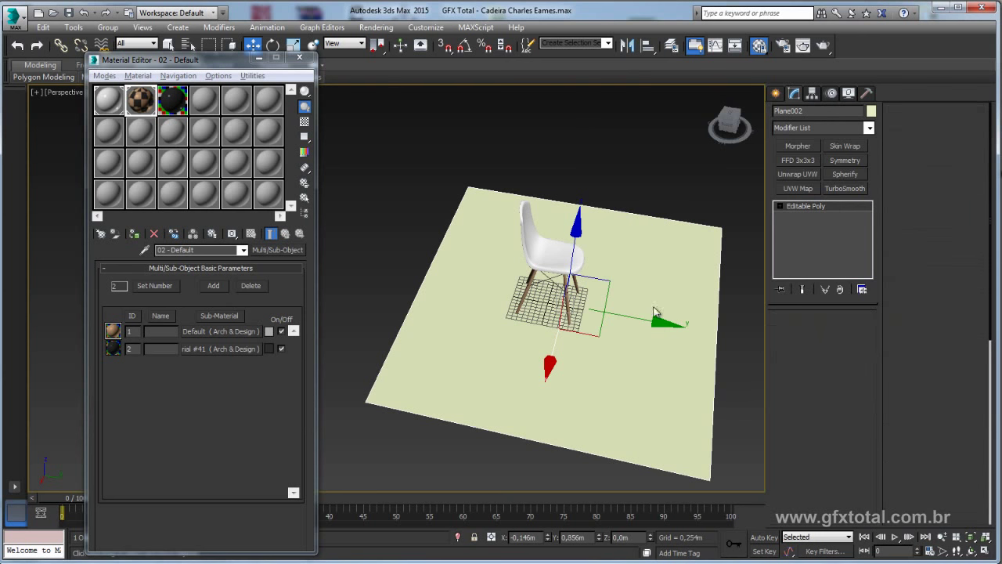
# Extrude the plane's back edge up into a wall, then its top edge into a ceiling slab.
pyautogui.press('2')
pyautogui.click(415, 313)
pyautogui.keyDown('alt'); pyautogui.moveTo(415, 313); pyautogui.dragTo(415, 258, button='middle'); pyautogui.keyUp('alt')
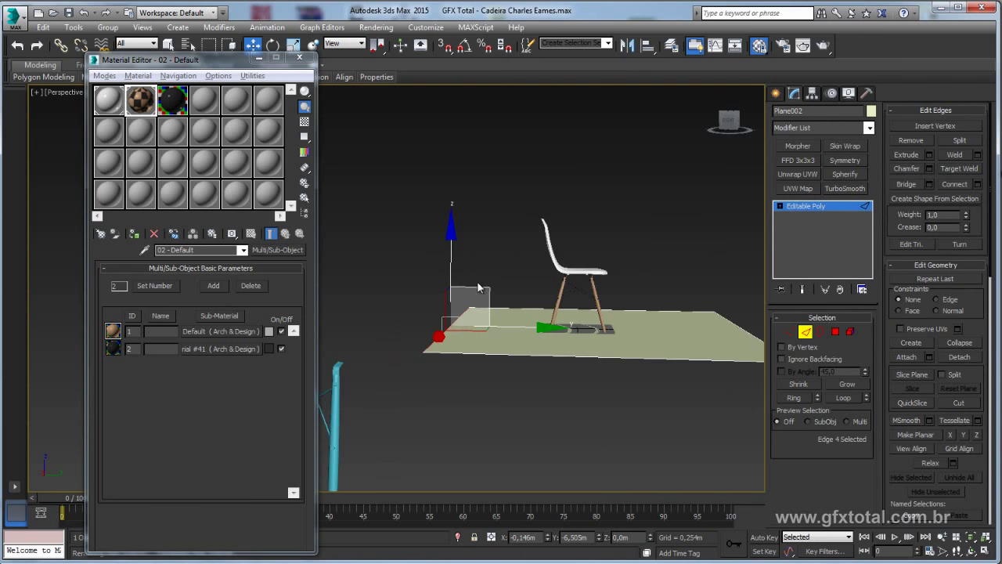
pyautogui.keyDown('shift'); pyautogui.moveTo(450, 258); pyautogui.dragTo(439, 75); pyautogui.keyUp('shift')
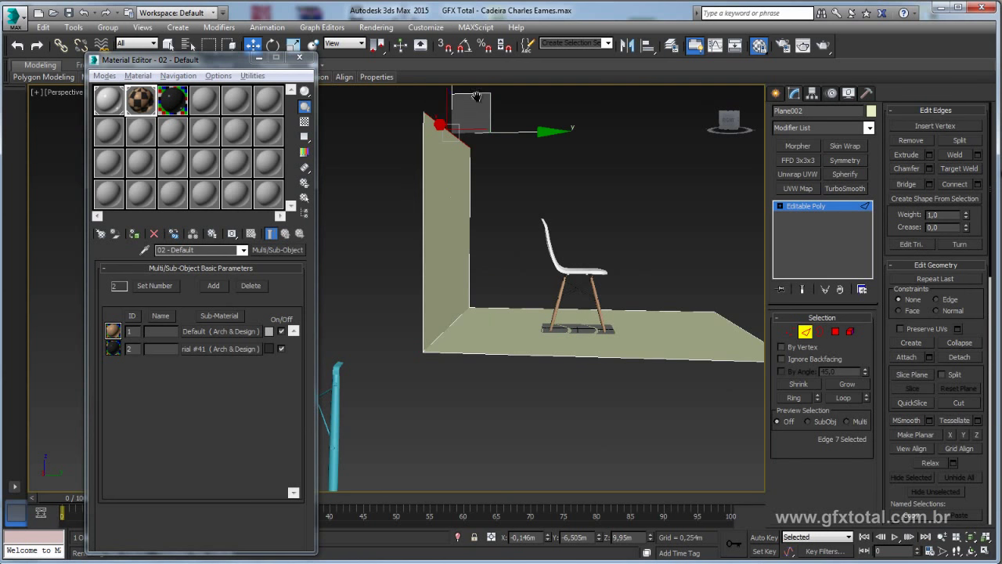
pyautogui.moveTo(469, 79); pyautogui.dragTo(454, 166, button='middle')
pyautogui.moveTo(454, 166); pyautogui.dragTo(450, 50)
pyautogui.scroll(-3, 466, 149)
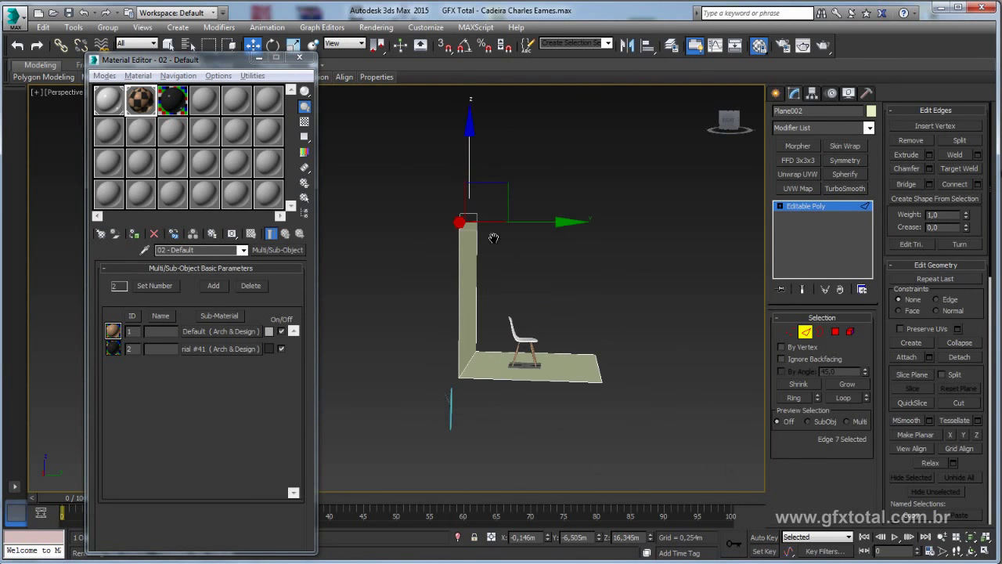
pyautogui.moveTo(465, 118); pyautogui.dragTo(466, 149)
pyautogui.keyDown('shift'); pyautogui.moveTo(509, 223); pyautogui.dragTo(717, 197); pyautogui.keyUp('shift')
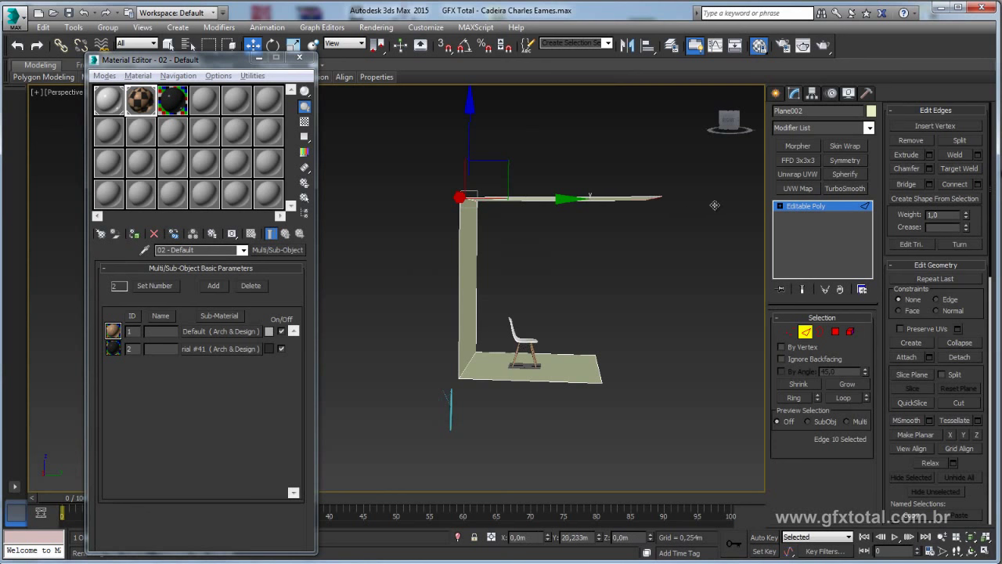
# Extrude the floor and ceiling front edges into slanted faces and raise the ceiling extension's end.
pyautogui.click(596, 369)
pyautogui.moveTo(596, 369)
pyautogui.keyDown('alt'); pyautogui.mouseDown(button='middle')
pyautogui.moveTo(635, 227)
pyautogui.moveTo(649, 239)
pyautogui.mouseUp(button='middle'); pyautogui.keyUp('alt')
pyautogui.keyDown('ctrl'); pyautogui.click(611, 192); pyautogui.keyUp('ctrl')
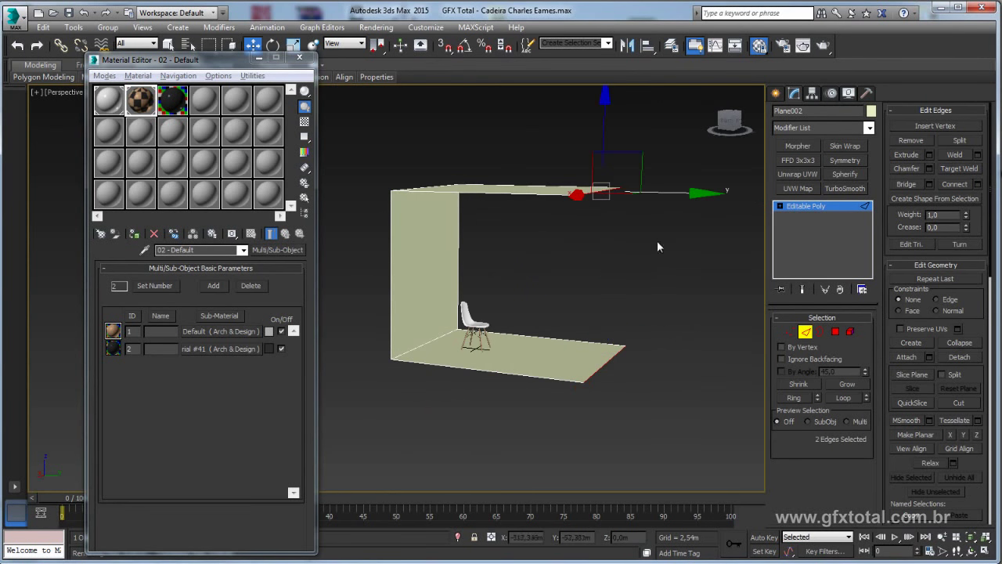
pyautogui.keyDown('shift'); pyautogui.moveTo(648, 156); pyautogui.dragTo(707, 219); pyautogui.keyUp('shift')
pyautogui.moveTo(727, 226)
pyautogui.keyDown('alt'); pyautogui.mouseDown(button='middle')
pyautogui.moveTo(642, 226)
pyautogui.moveTo(698, 227)
pyautogui.mouseUp(button='middle'); pyautogui.keyUp('alt')
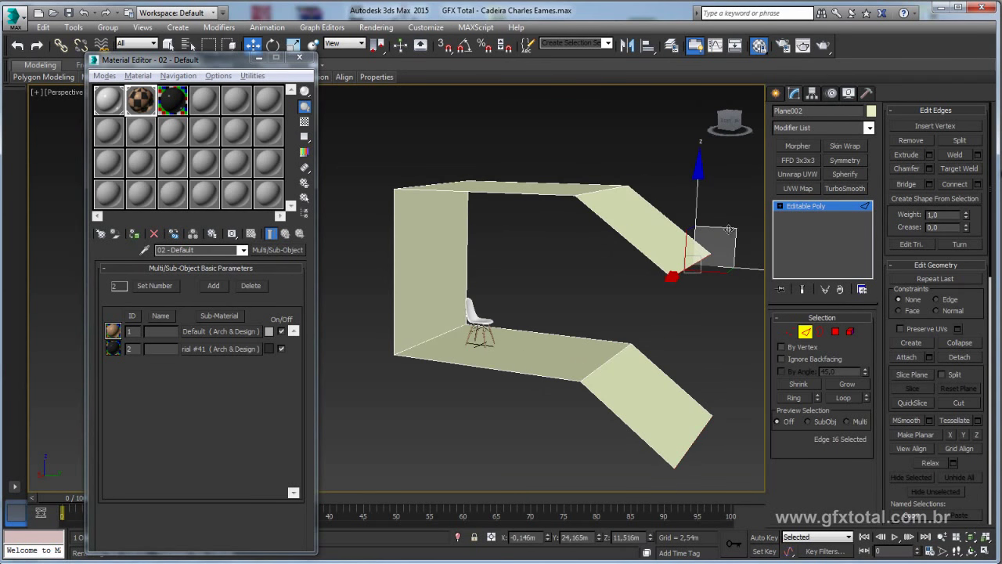
pyautogui.moveTo(693, 267); pyautogui.dragTo(606, 191)
# Round the backdrop's bend edges with a 7-segment chamfer.
pyautogui.keyDown('ctrl'); pyautogui.click(607, 191); pyautogui.keyUp('ctrl')
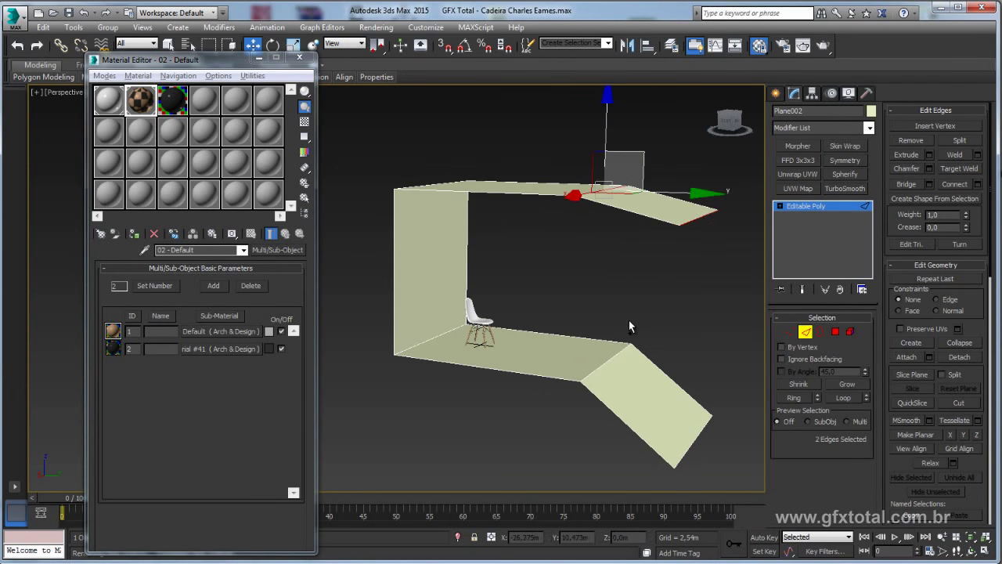
pyautogui.keyDown('ctrl'); pyautogui.click(619, 354); pyautogui.keyUp('ctrl')
pyautogui.keyDown('alt'); pyautogui.moveTo(619, 353); pyautogui.dragTo(472, 125, button='middle'); pyautogui.keyUp('alt')
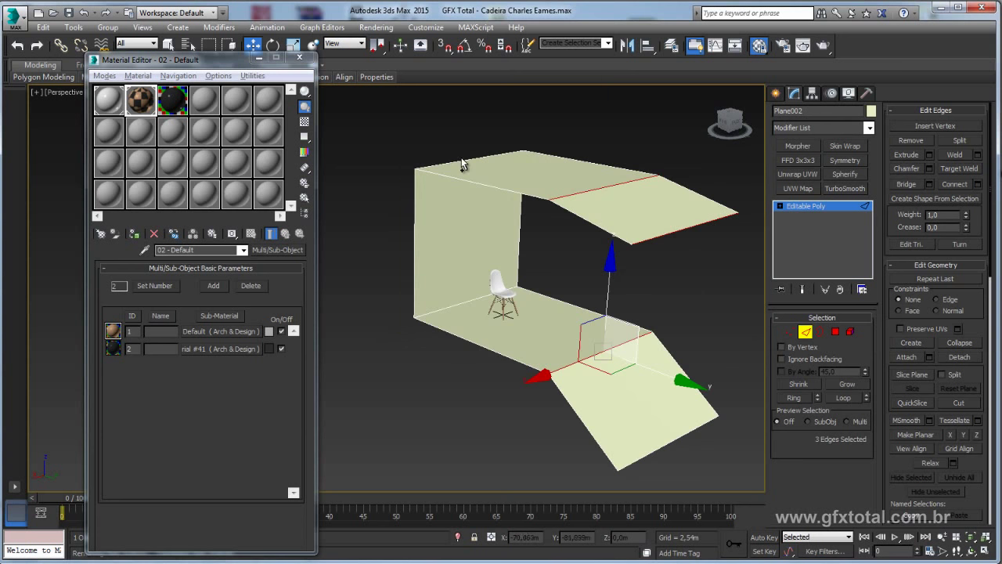
pyautogui.keyDown('ctrl'); pyautogui.click(469, 159); pyautogui.keyUp('ctrl')
pyautogui.keyDown('ctrl'); pyautogui.click(452, 306); pyautogui.keyUp('ctrl')
pyautogui.keyDown('ctrl'); pyautogui.click(453, 306); pyautogui.keyUp('ctrl')
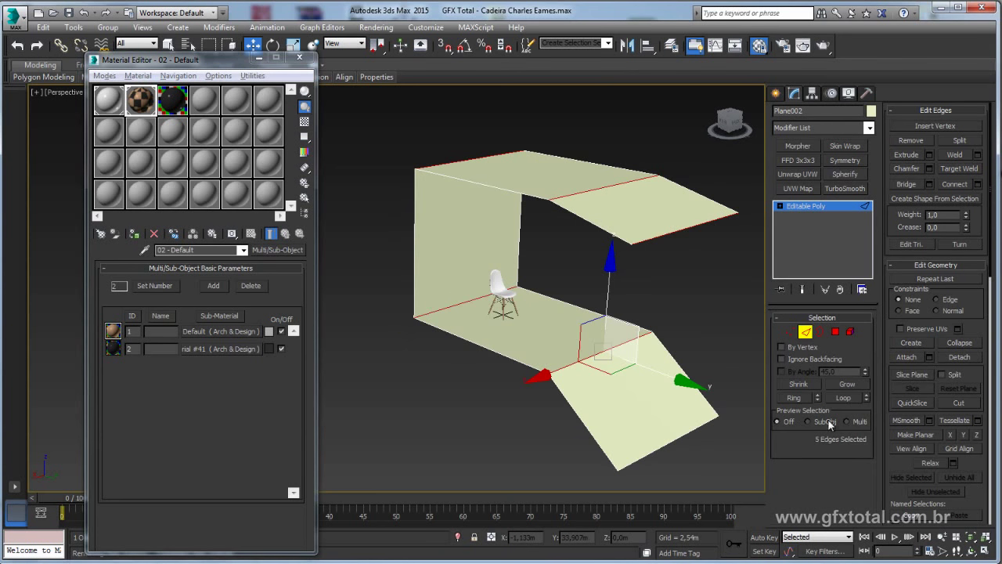
pyautogui.click(930, 170)
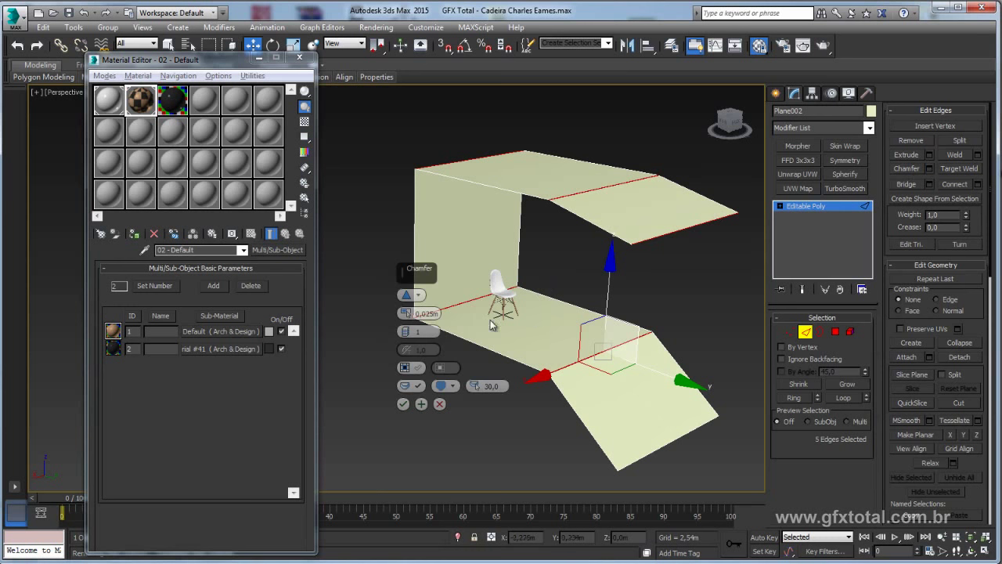
pyautogui.moveTo(406, 314); pyautogui.dragTo(385, 86)
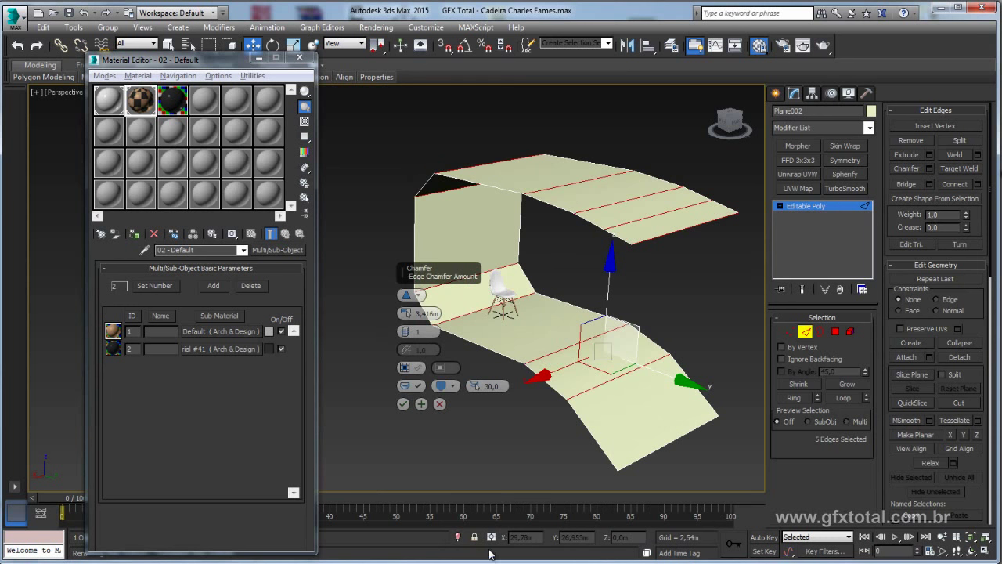
pyautogui.moveTo(406, 332); pyautogui.dragTo(406, 296)
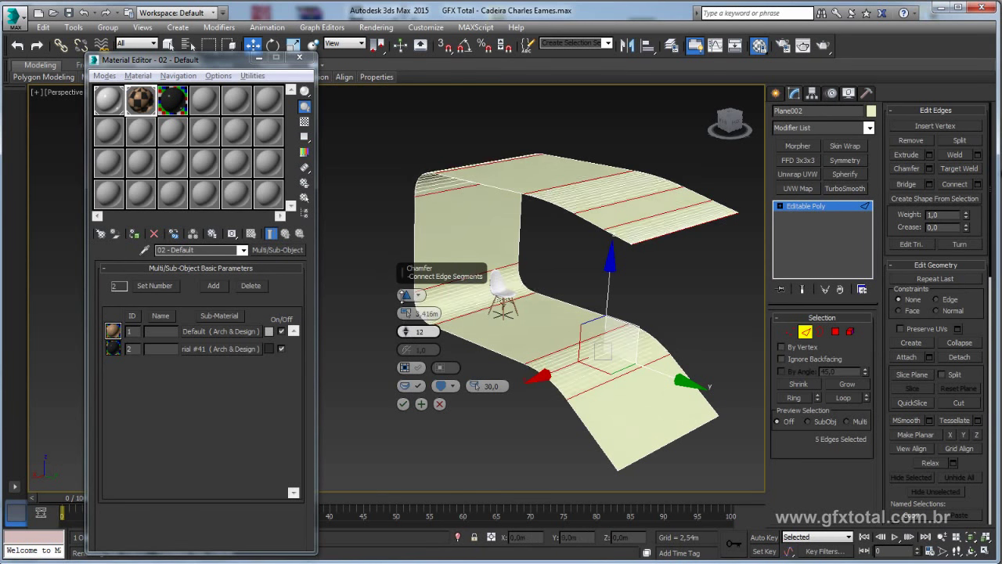
pyautogui.click(403, 404)
# Return to object level, orbit around the chair, and pick an unused material slot.
pyautogui.press('2')
pyautogui.press('r')
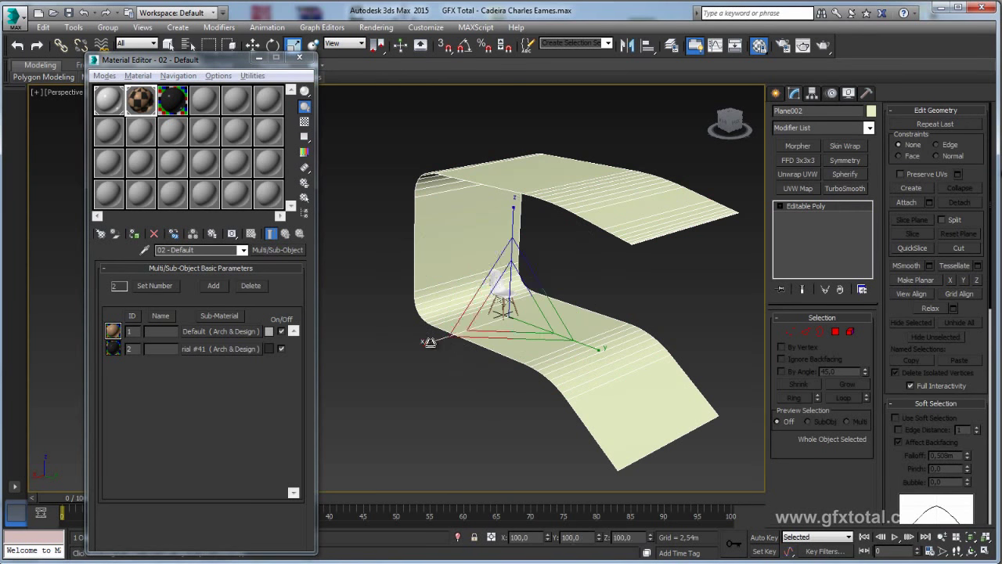
pyautogui.scroll(5, 531, 335)
pyautogui.moveTo(501, 335)
pyautogui.keyDown('alt'); pyautogui.mouseDown(button='middle')
pyautogui.moveTo(530, 335)
pyautogui.moveTo(391, 241)
pyautogui.mouseUp(button='middle'); pyautogui.keyUp('alt')
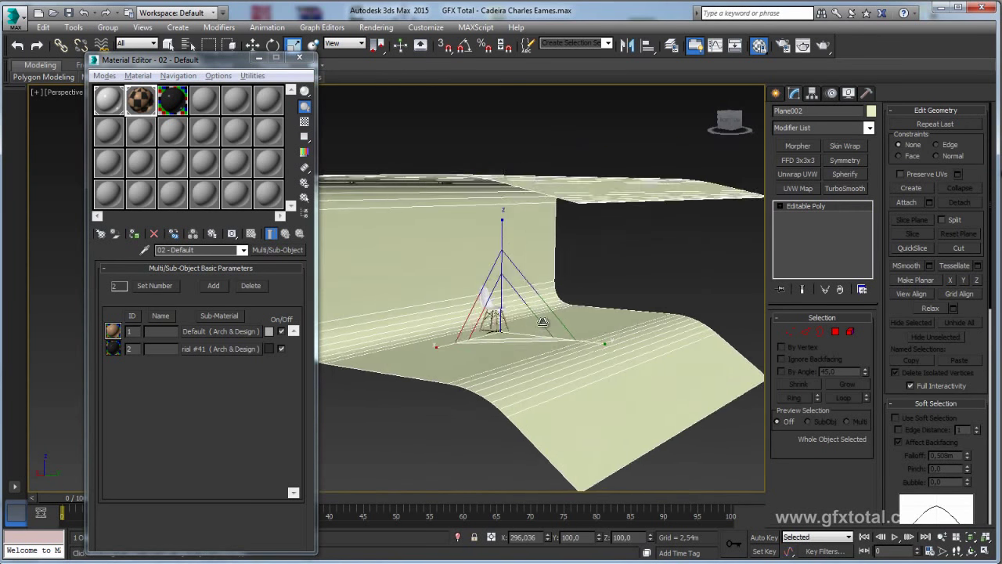
pyautogui.keyDown('alt'); pyautogui.moveTo(413, 280); pyautogui.dragTo(438, 259, button='middle'); pyautogui.keyUp('alt')
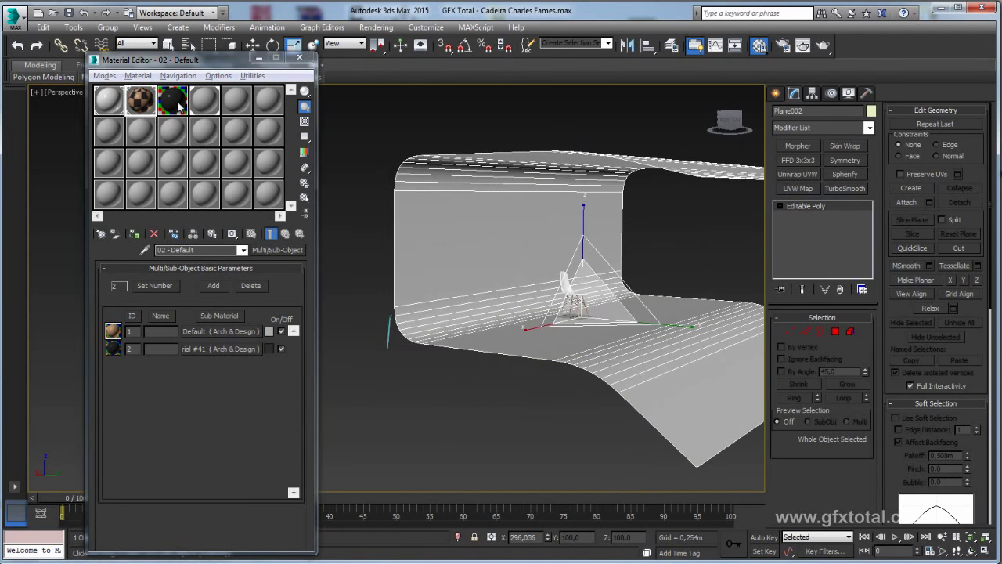
pyautogui.click(211, 106)
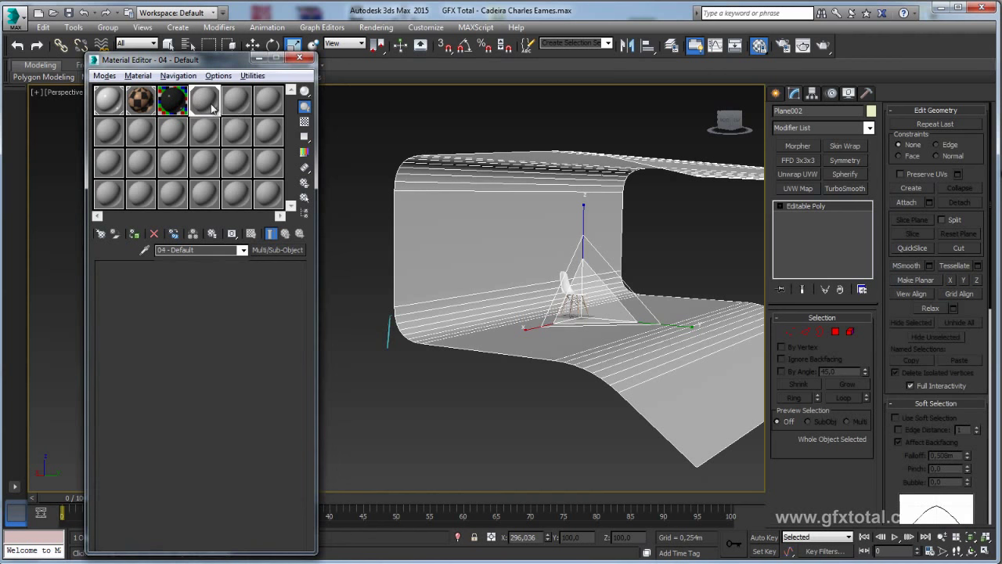
# Change the slot's material type to a mental ray Arch & Design material.
pyautogui.click(276, 250)
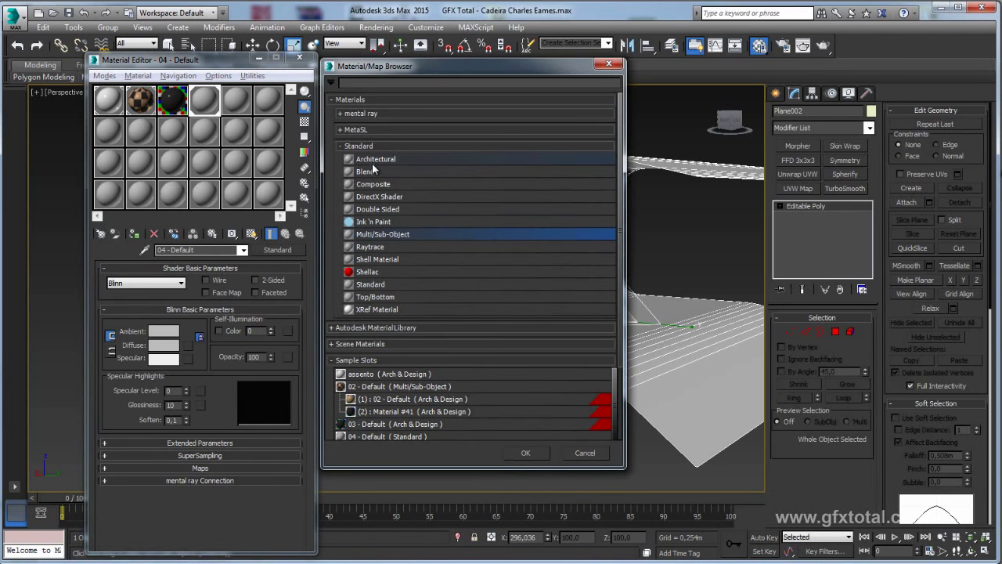
pyautogui.click(353, 359)
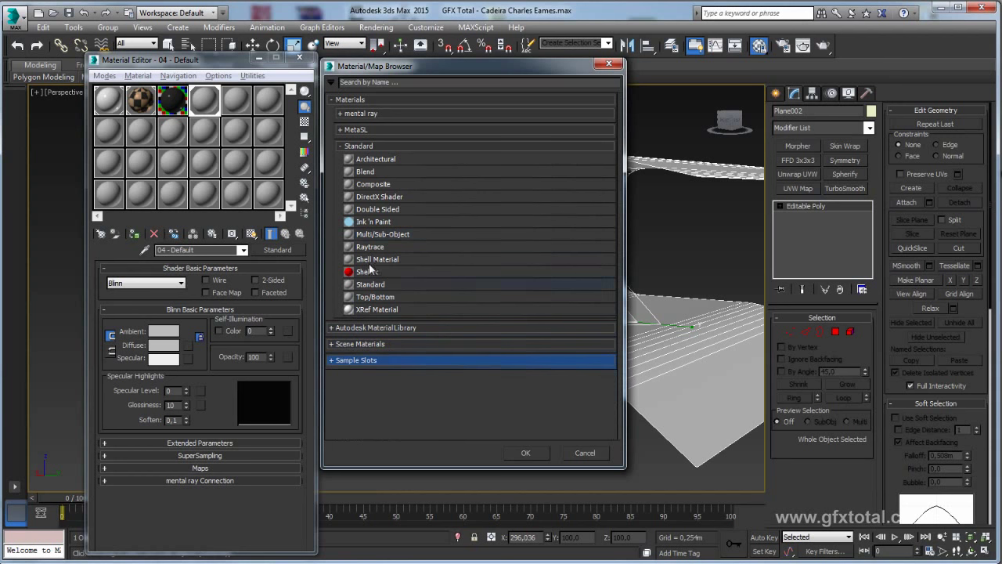
pyautogui.click(353, 114)
pyautogui.doubleClick(371, 127)
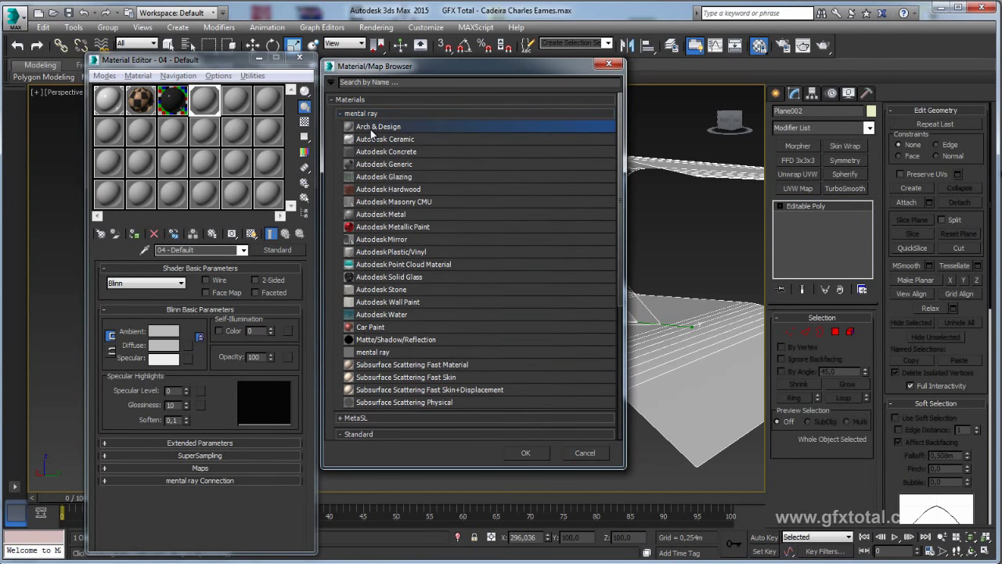
# Apply the Matte Finish template with a near-white 0,875 diffuse colour, then close the editor.
pyautogui.click(295, 280)
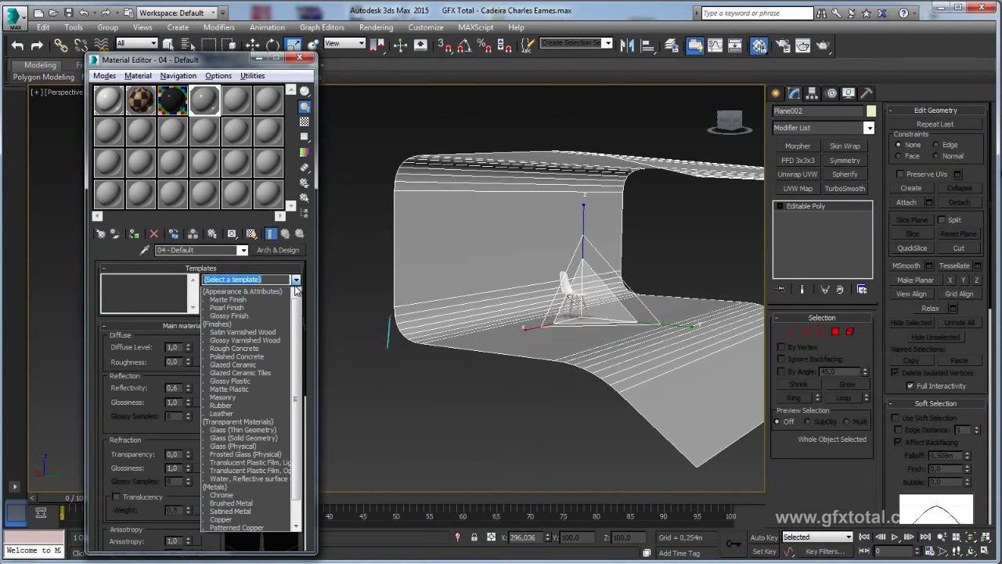
pyautogui.click(227, 299)
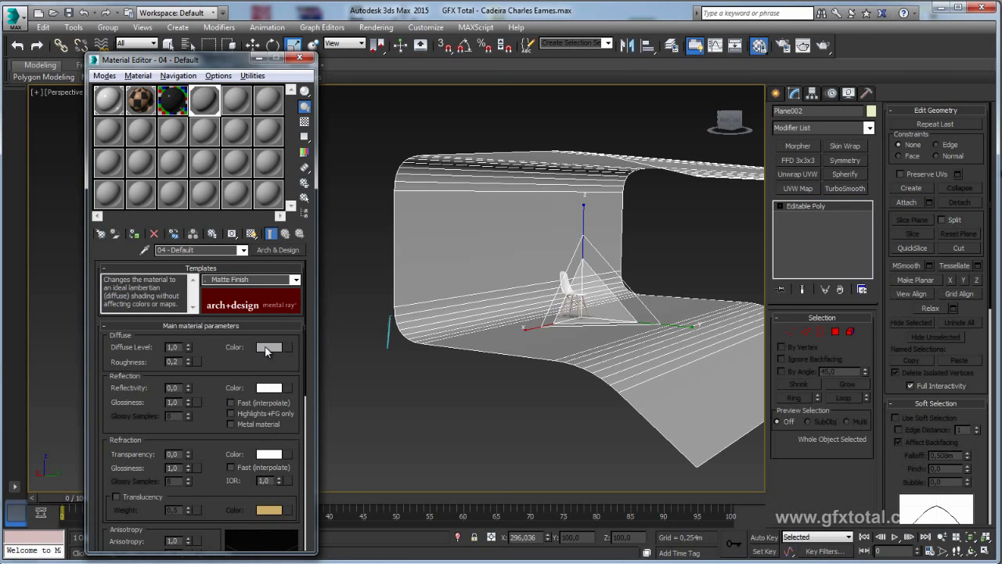
pyautogui.click(267, 349)
pyautogui.moveTo(721, 184); pyautogui.dragTo(730, 219)
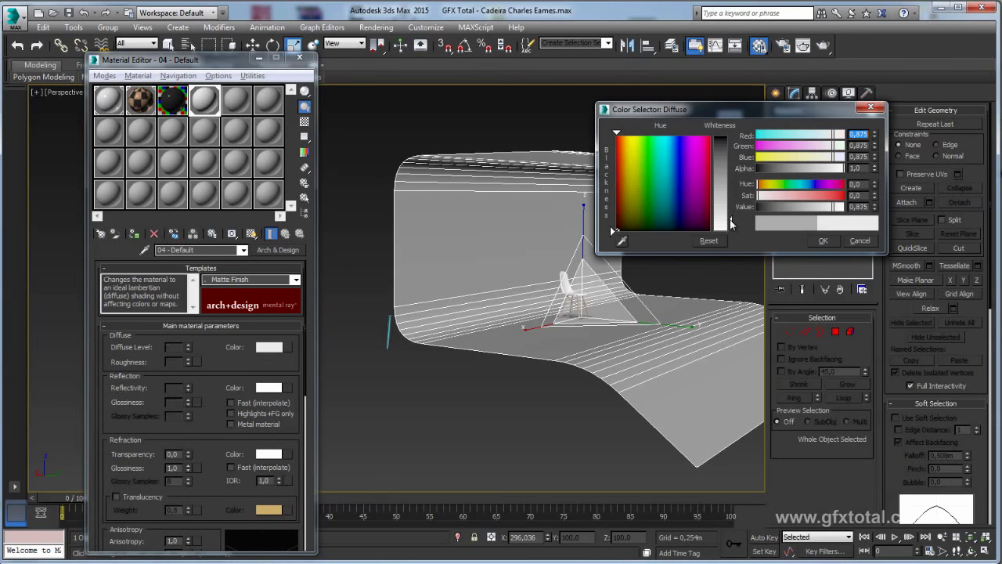
pyautogui.click(822, 240)
pyautogui.moveTo(632, 291)
pyautogui.mouseDown(button='middle')
pyautogui.moveTo(571, 292)
pyautogui.moveTo(529, 269)
pyautogui.mouseUp(button='middle')
pyautogui.click(624, 238)
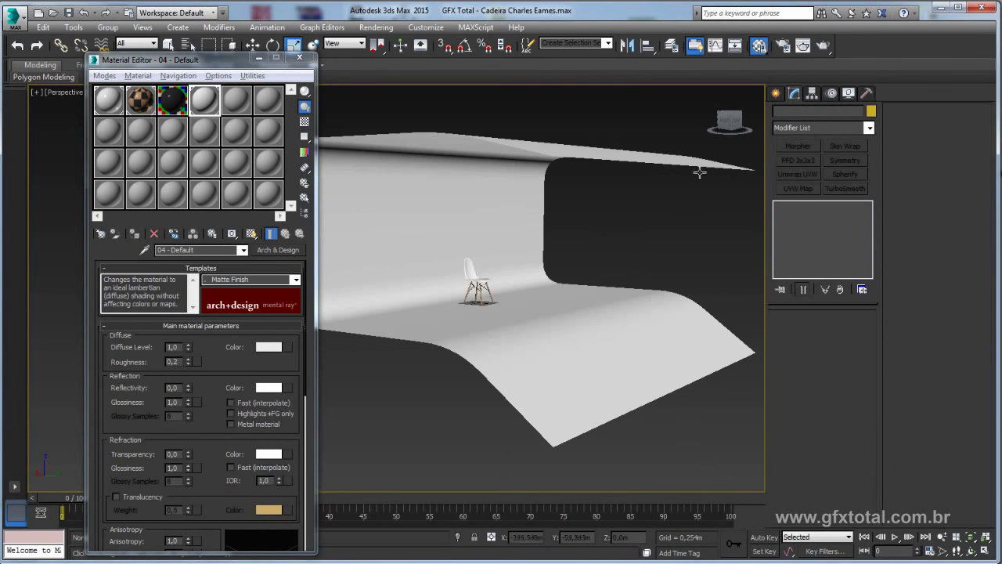
pyautogui.click(299, 57)
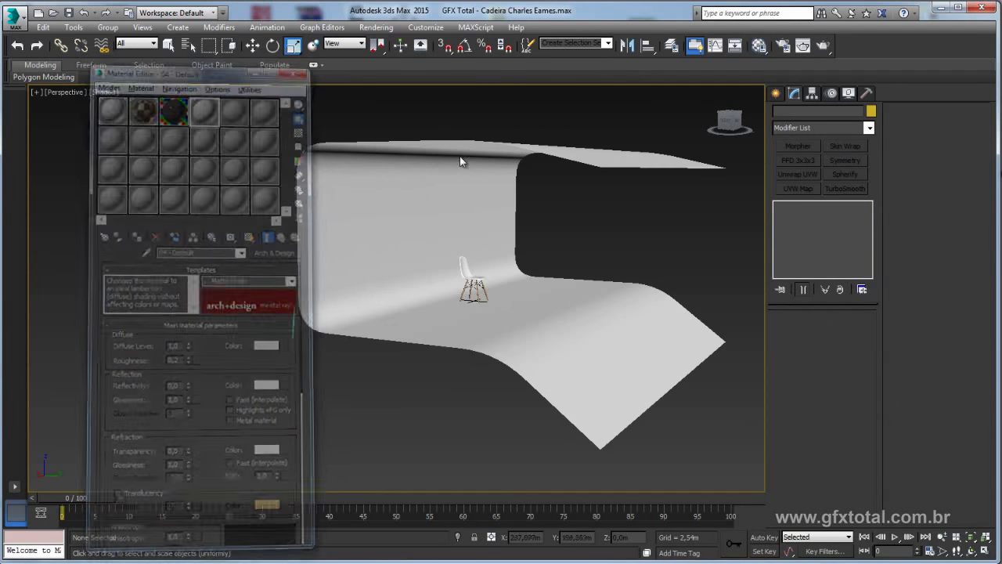
# Create a photometric mr Sky Portal light by drawing a rectangle on the floor.
pyautogui.moveTo(460, 156)
pyautogui.keyDown('alt'); pyautogui.mouseDown(button='middle')
pyautogui.moveTo(609, 273)
pyautogui.moveTo(401, 357)
pyautogui.moveTo(843, 132)
pyautogui.mouseUp(button='middle'); pyautogui.keyUp('alt')
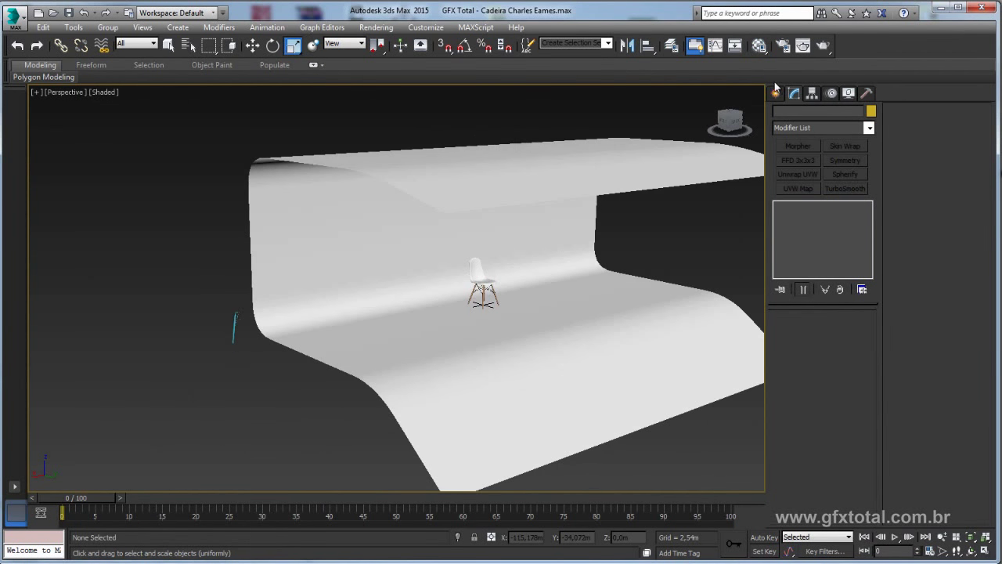
pyautogui.click(775, 93)
pyautogui.click(810, 113)
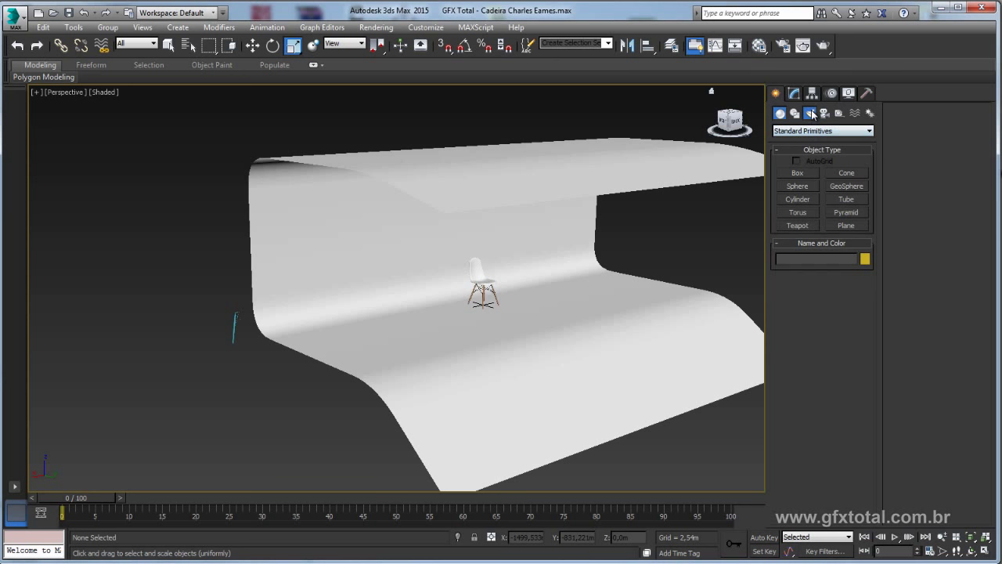
pyautogui.click(812, 131)
pyautogui.click(807, 138)
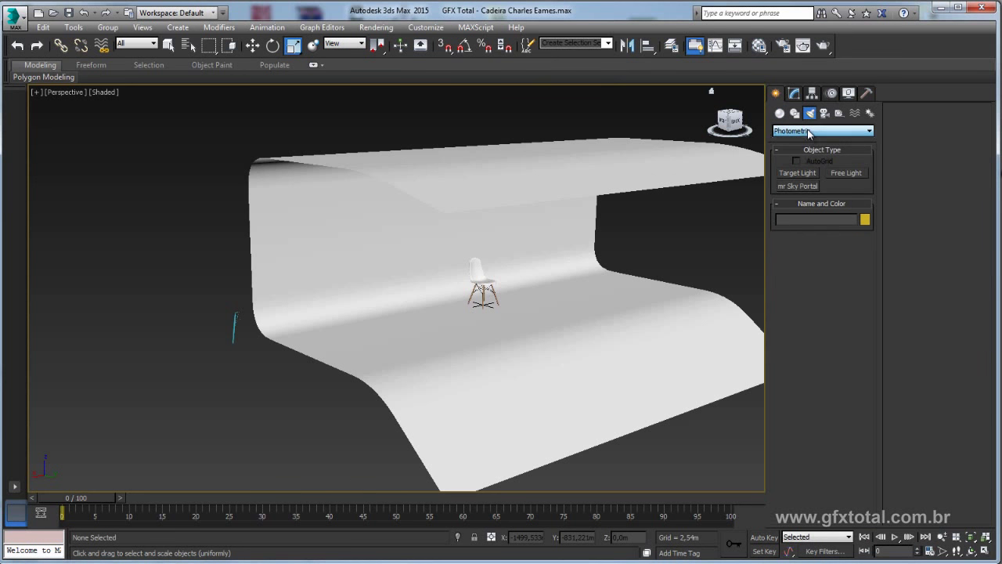
pyautogui.click(798, 186)
pyautogui.moveTo(330, 350); pyautogui.dragTo(482, 327)
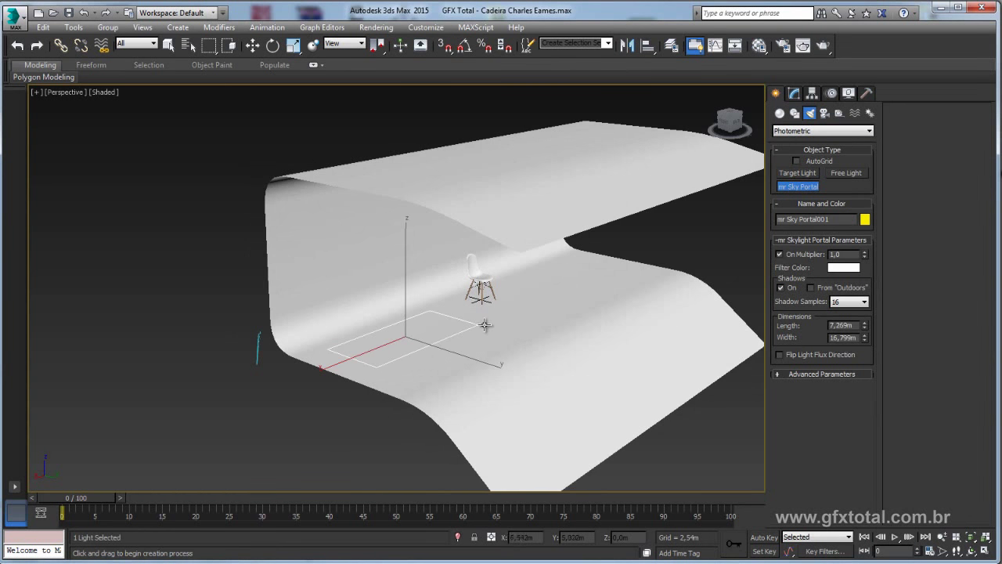
# Rotate the sky portal 90° upright with angle snap and raise it into the backdrop.
pyautogui.press('w')
pyautogui.moveTo(476, 323); pyautogui.dragTo(487, 272, button='middle')
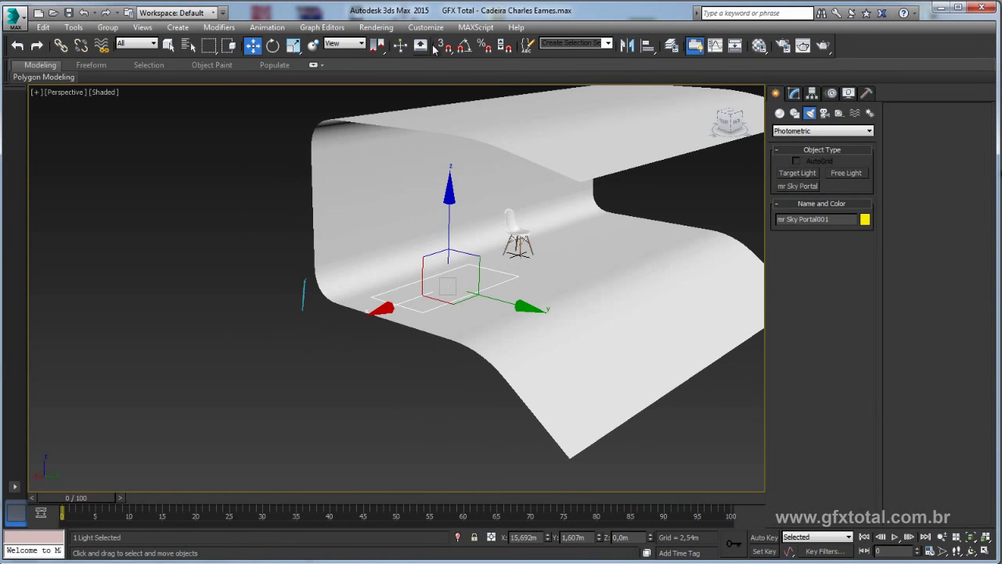
pyautogui.click(464, 46)
pyautogui.press('e')
pyautogui.moveTo(419, 237); pyautogui.dragTo(393, 285)
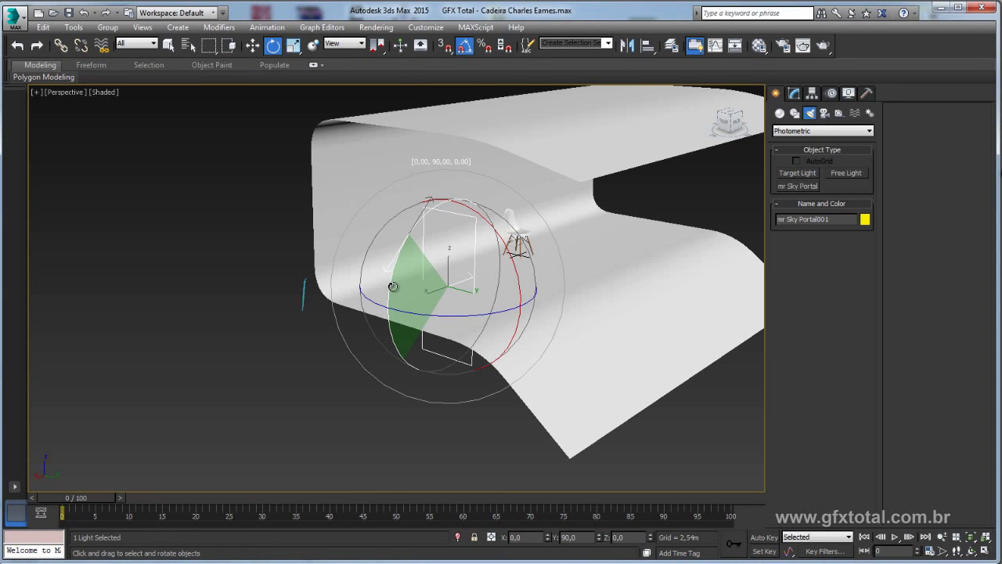
pyautogui.press('w')
pyautogui.keyDown('alt'); pyautogui.moveTo(393, 285); pyautogui.dragTo(415, 259, button='middle'); pyautogui.keyUp('alt')
pyautogui.moveTo(403, 235)
pyautogui.mouseDown()
pyautogui.moveTo(401, 161)
pyautogui.moveTo(405, 176)
pyautogui.mouseUp()
pyautogui.moveTo(405, 176)
pyautogui.keyDown('alt'); pyautogui.mouseDown(button='middle')
pyautogui.moveTo(492, 198)
pyautogui.moveTo(358, 212)
pyautogui.moveTo(384, 223)
pyautogui.moveTo(438, 203)
pyautogui.mouseUp(button='middle'); pyautogui.keyUp('alt')
# Turn on Visible To Renderer in the mr Sky Portal001 Advanced Parameters.
pyautogui.click(794, 95)
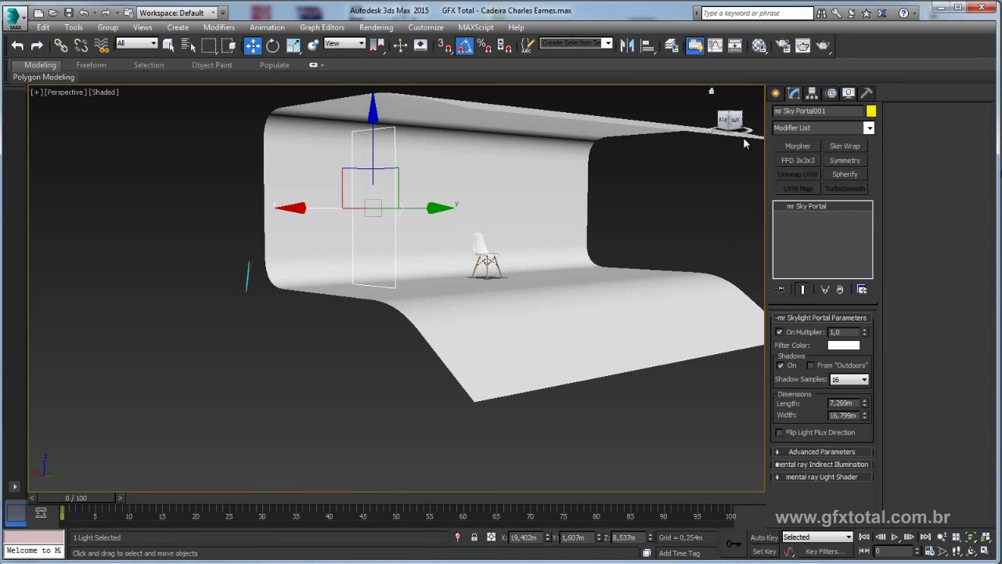
pyautogui.moveTo(748, 145)
pyautogui.keyDown('alt'); pyautogui.mouseDown(button='middle')
pyautogui.moveTo(599, 228)
pyautogui.moveTo(744, 304)
pyautogui.mouseUp(button='middle'); pyautogui.keyUp('alt')
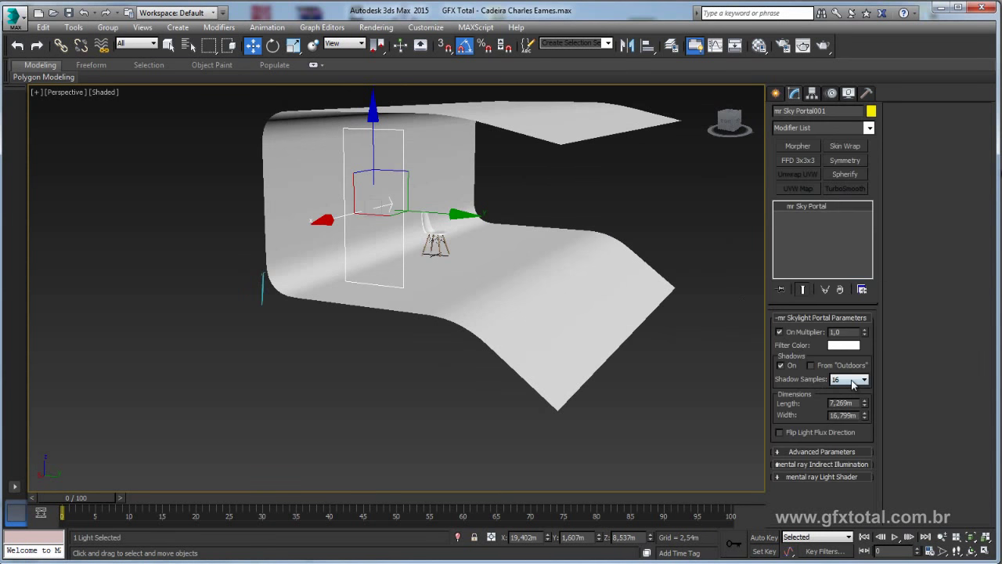
pyautogui.click(792, 452)
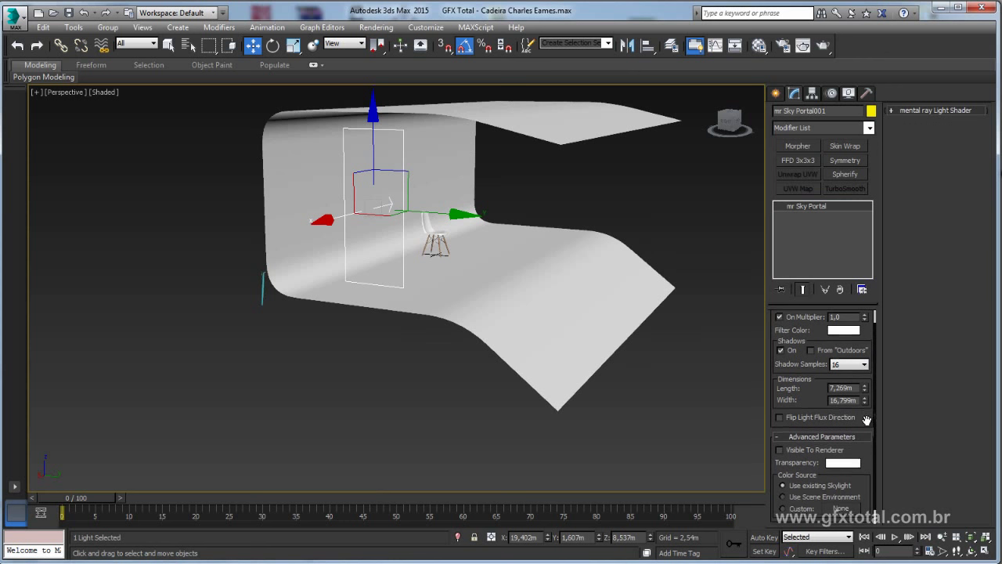
pyautogui.moveTo(869, 424); pyautogui.dragTo(867, 340)
pyautogui.click(780, 434)
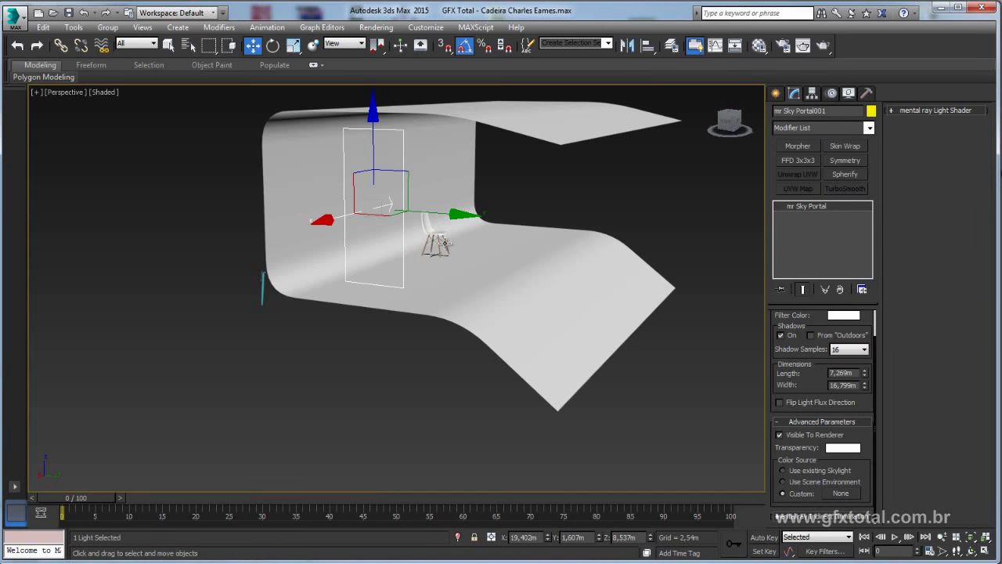
# Switch the viewport to Realistic shading and set the portal's Color Source back to Custom.
pyautogui.click(100, 92)
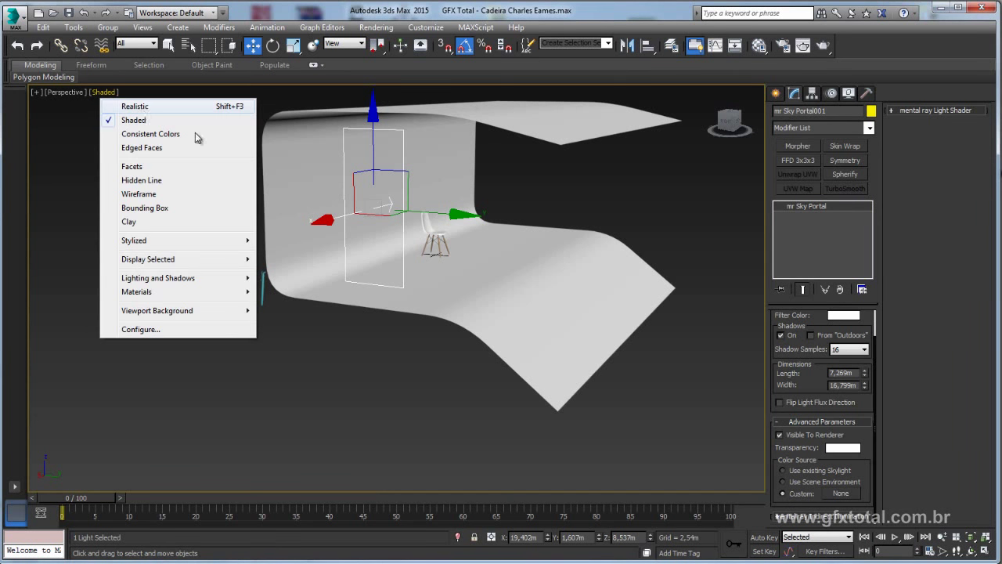
pyautogui.click(348, 202)
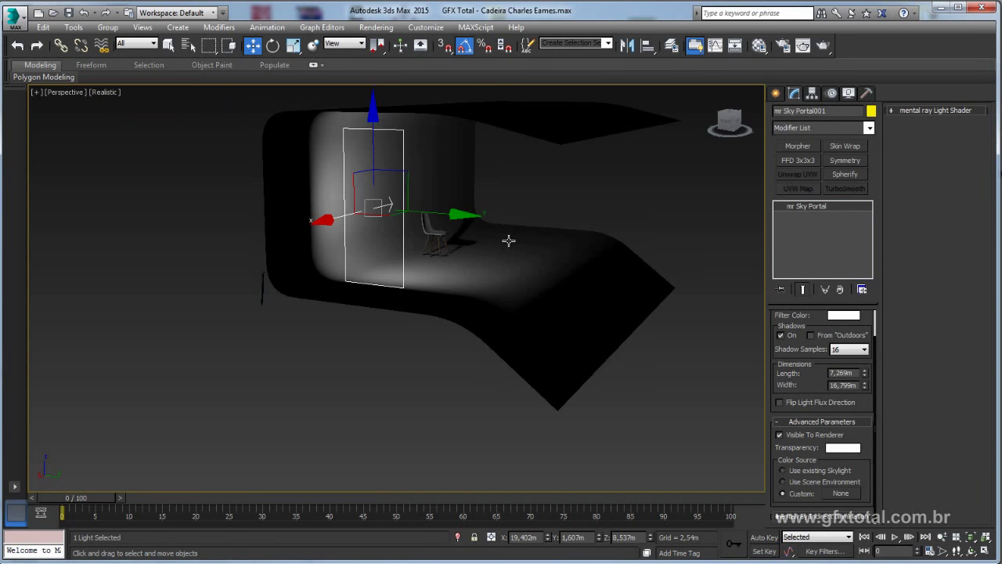
pyautogui.click(794, 471)
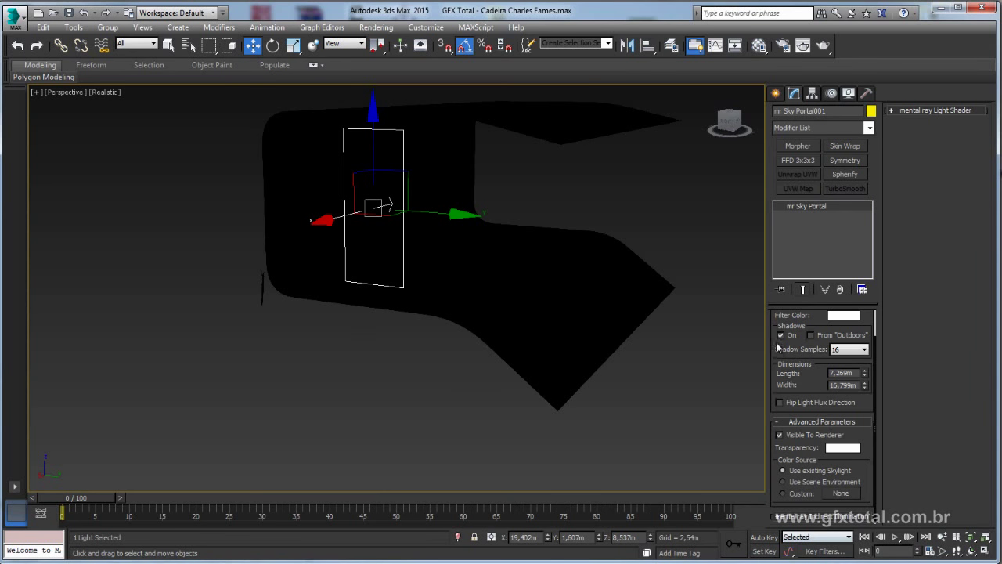
pyautogui.click(783, 493)
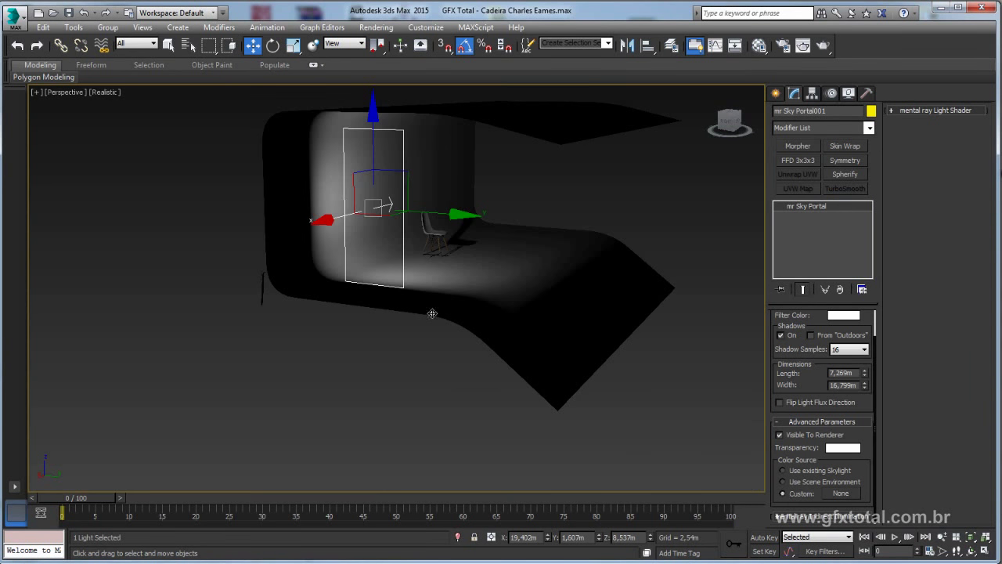
# Slide the sky portal along X and rotate it 25° about Z to light the chair.
pyautogui.moveTo(406, 189); pyautogui.dragTo(445, 246)
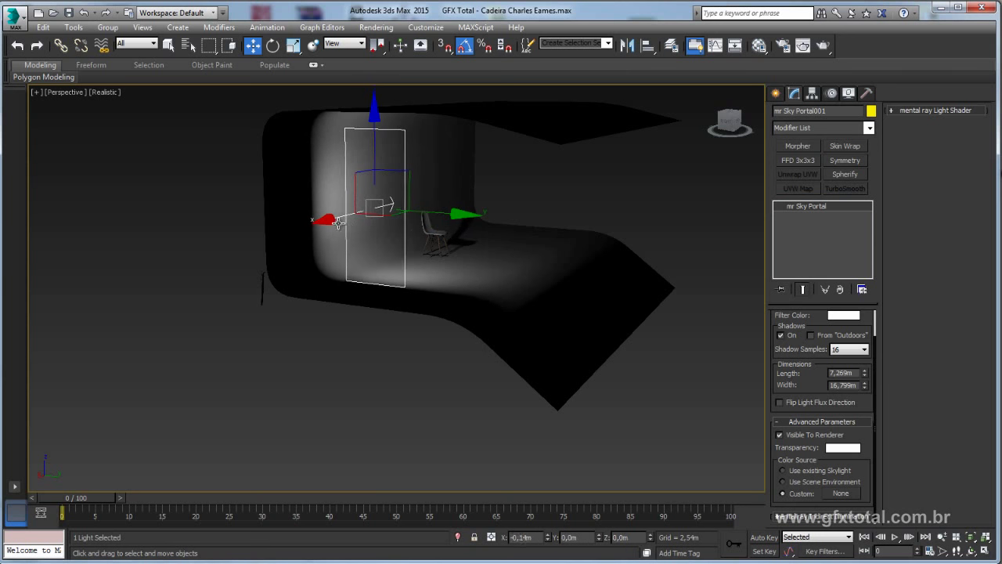
pyautogui.keyDown('alt'); pyautogui.moveTo(445, 246); pyautogui.dragTo(398, 253, button='middle'); pyautogui.keyUp('alt')
pyautogui.moveTo(452, 227); pyautogui.dragTo(481, 229)
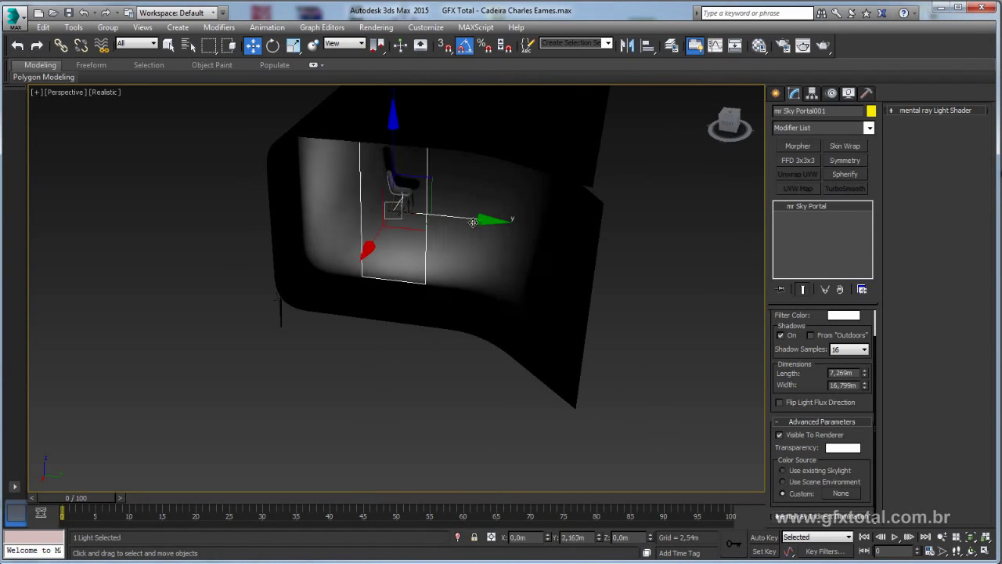
pyautogui.press('e')
pyautogui.moveTo(417, 250); pyautogui.dragTo(430, 250)
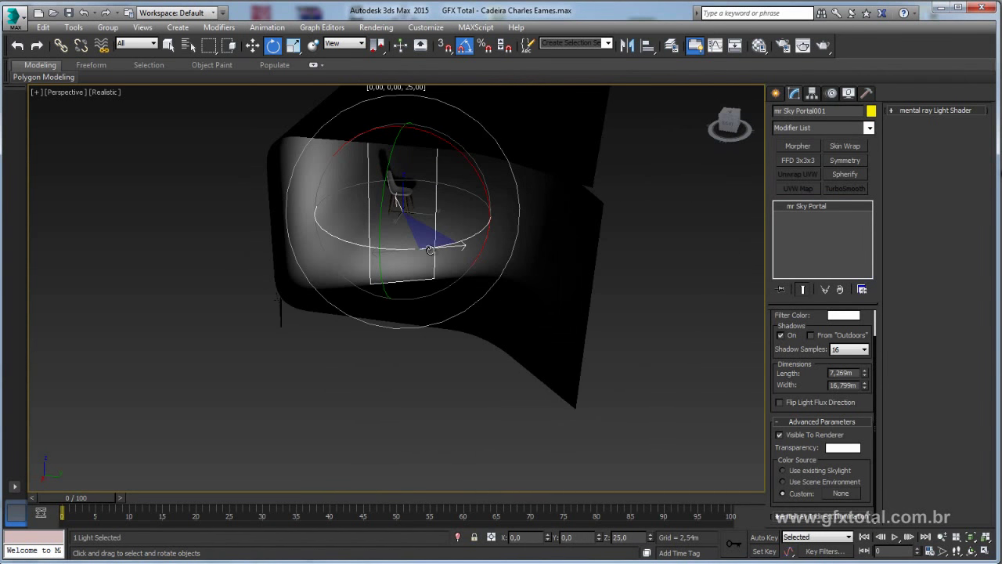
pyautogui.press('w')
pyautogui.keyDown('alt'); pyautogui.moveTo(447, 251); pyautogui.dragTo(239, 221, button='middle'); pyautogui.keyUp('alt')
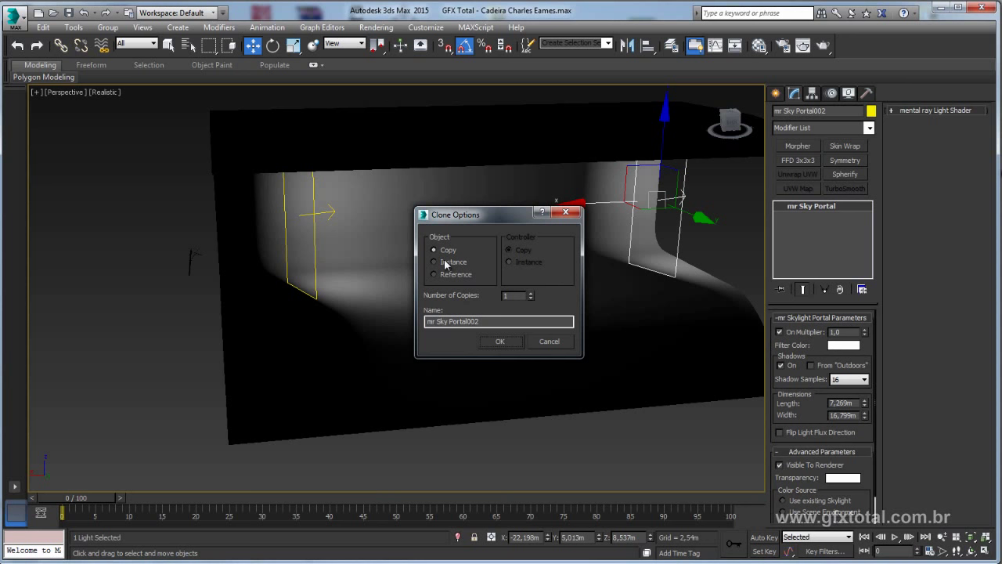
# Clone the portal as a Copy, rotate it 140° about Z, and slide it along X.
pyautogui.click(501, 342)
pyautogui.press('e')
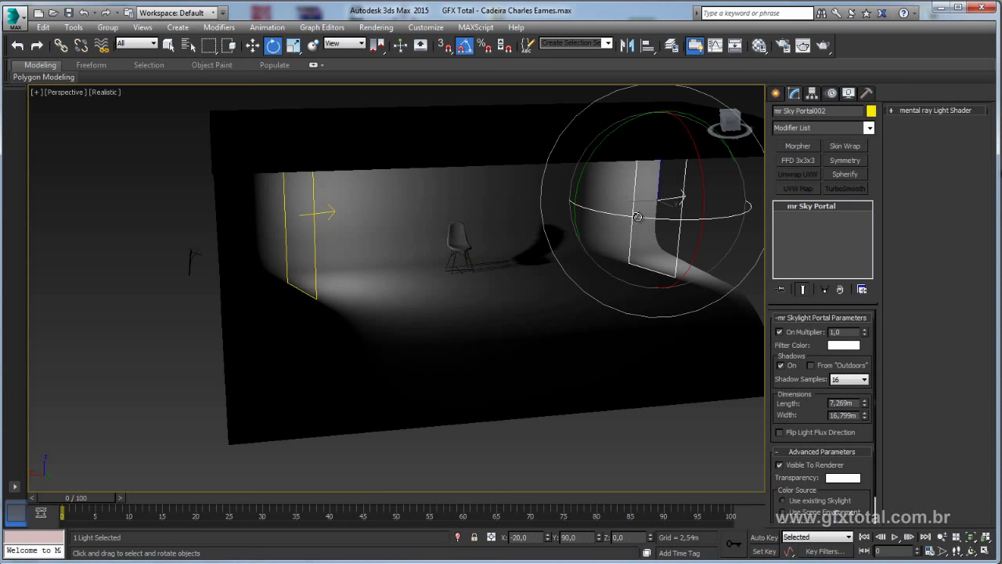
pyautogui.moveTo(639, 217); pyautogui.dragTo(722, 223)
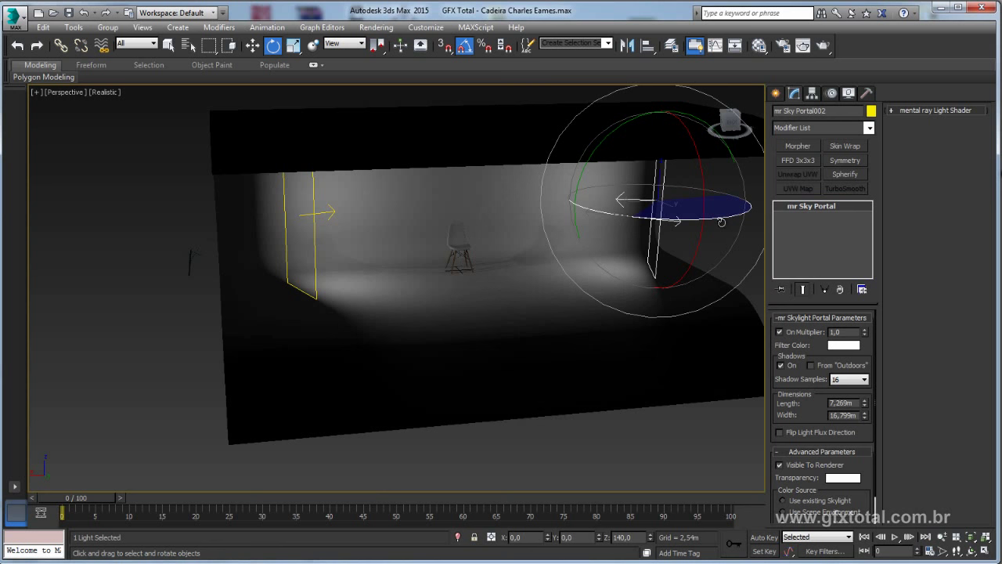
pyautogui.press('w')
pyautogui.moveTo(679, 237)
pyautogui.keyDown('alt'); pyautogui.mouseDown(button='middle')
pyautogui.moveTo(699, 242)
pyautogui.moveTo(721, 230)
pyautogui.moveTo(698, 209)
pyautogui.mouseUp(button='middle'); pyautogui.keyUp('alt')
pyautogui.moveTo(719, 204); pyautogui.dragTo(751, 209)
# Adjust the copied portal mr Sky Portal002 with a further -5° rotation about Z.
pyautogui.keyDown('alt'); pyautogui.moveTo(739, 226); pyautogui.dragTo(565, 236, button='middle'); pyautogui.keyUp('alt')
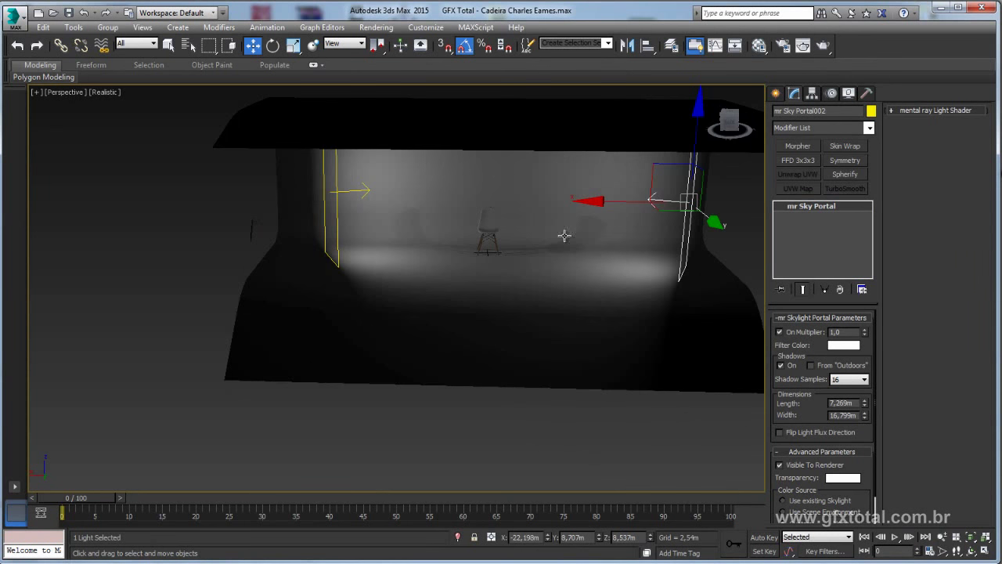
pyautogui.moveTo(663, 239); pyautogui.dragTo(595, 258, button='middle')
pyautogui.press('e')
pyautogui.moveTo(612, 245); pyautogui.dragTo(586, 241)
pyautogui.press('w')
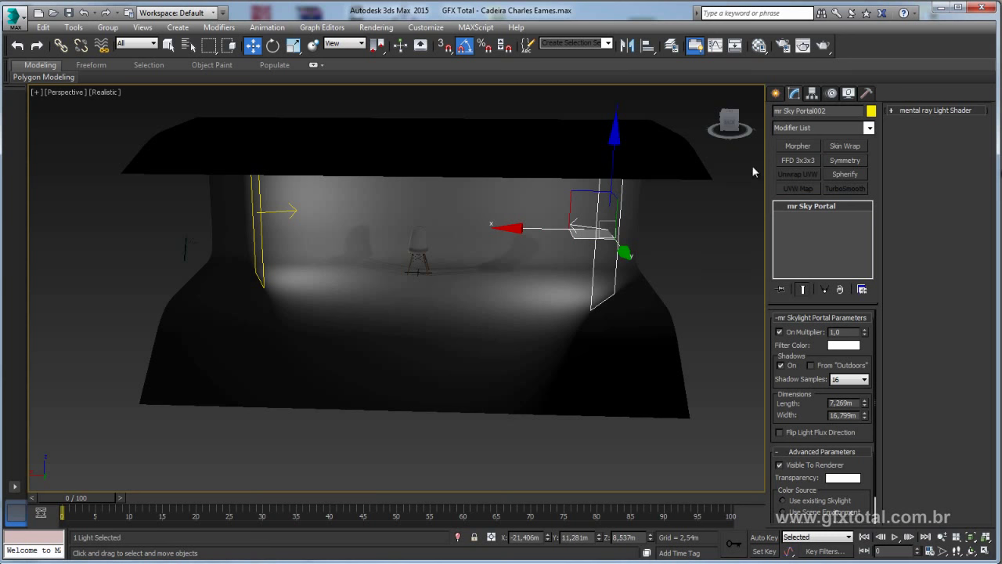
pyautogui.click(776, 94)
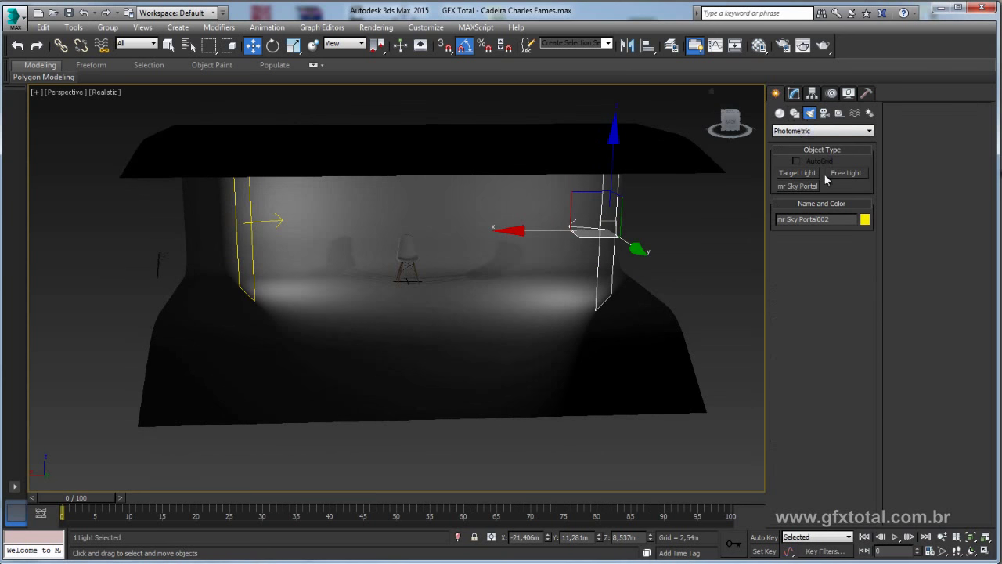
# Draw a new photometric mr Sky Portal on the floor of the perspective view.
pyautogui.click(799, 187)
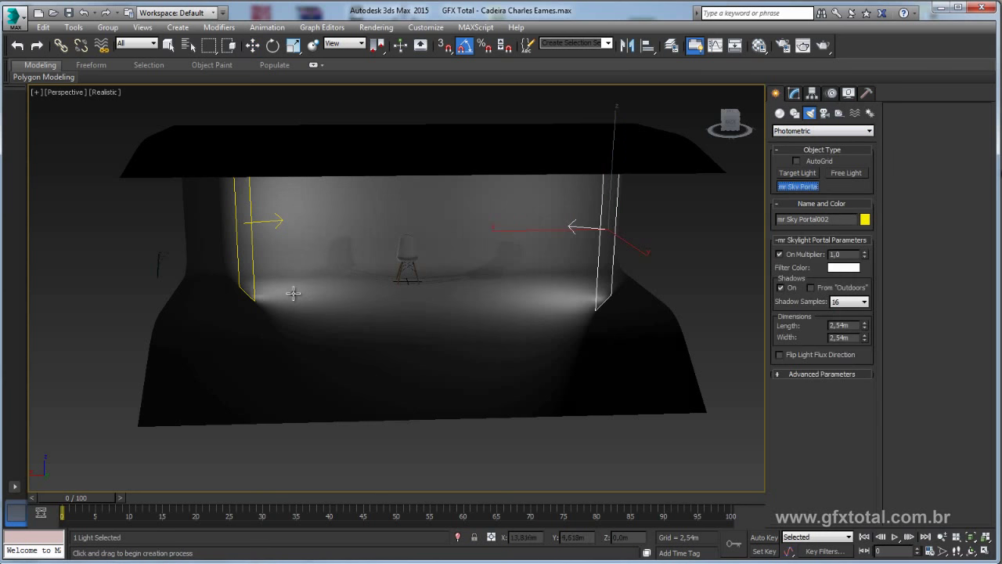
pyautogui.moveTo(293, 292); pyautogui.dragTo(524, 306)
pyautogui.rightClick(454, 277)
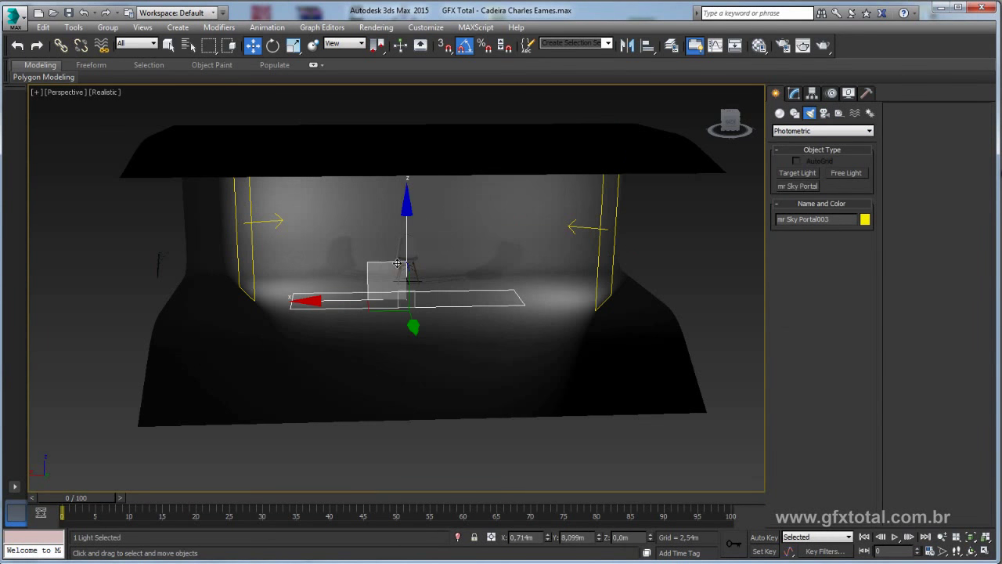
# Raise mr Sky Portal003 up near the ceiling above the chair, shining down.
pyautogui.moveTo(398, 263); pyautogui.dragTo(397, 123)
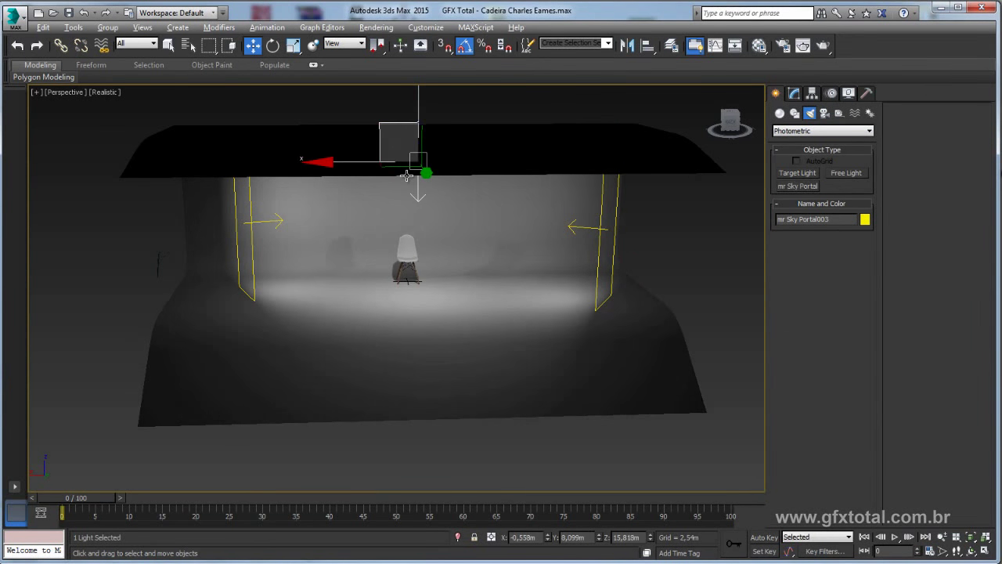
pyautogui.keyDown('alt'); pyautogui.moveTo(406, 176); pyautogui.dragTo(457, 127, button='middle'); pyautogui.keyUp('alt')
pyautogui.moveTo(442, 122); pyautogui.dragTo(445, 112)
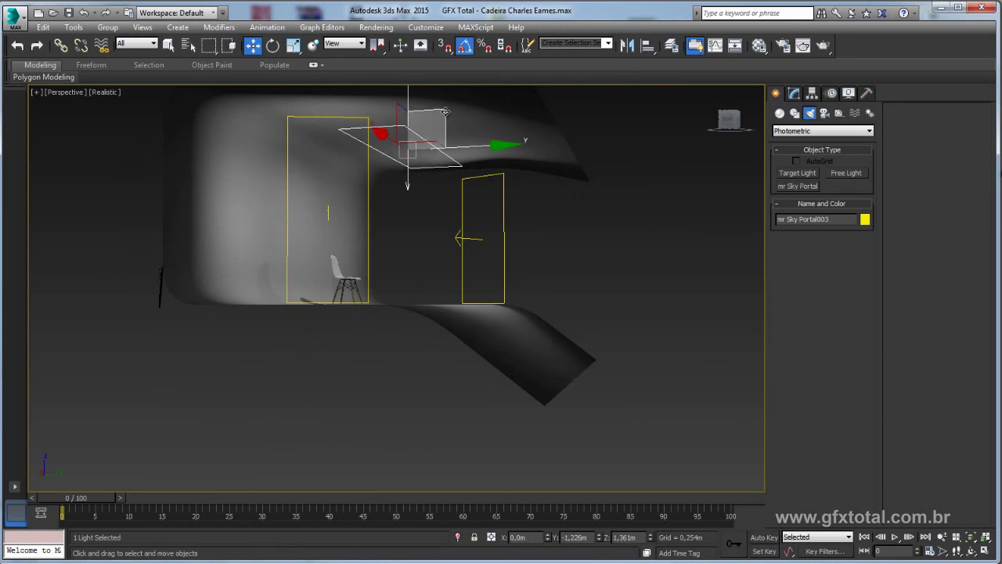
pyautogui.moveTo(449, 118)
pyautogui.keyDown('alt'); pyautogui.mouseDown(button='middle')
pyautogui.moveTo(451, 229)
pyautogui.moveTo(595, 227)
pyautogui.mouseUp(button='middle'); pyautogui.keyUp('alt')
pyautogui.hotkey('shift', 'z')
pyautogui.hotkey('shift', 'z')
pyautogui.hotkey('shift', 'z')
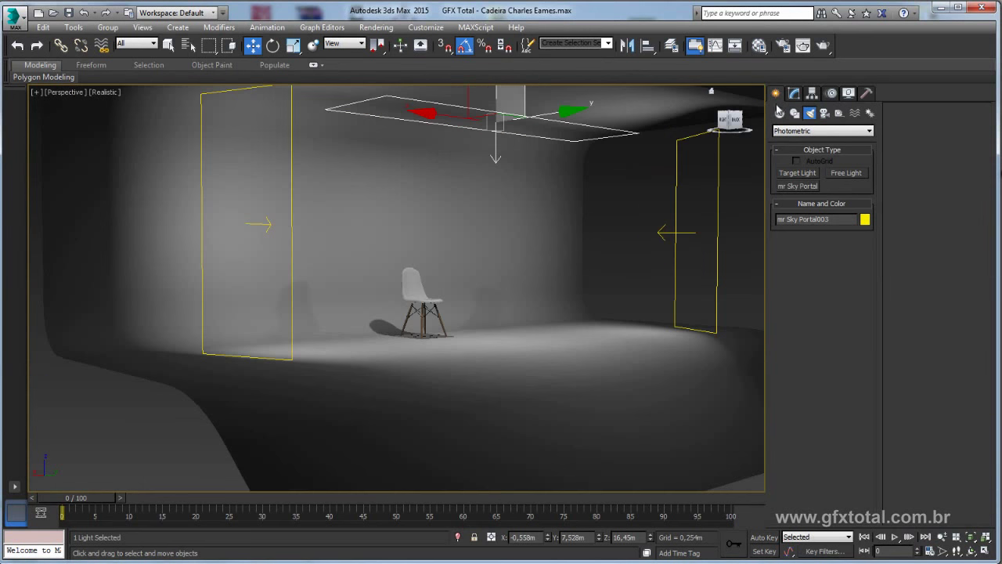
pyautogui.click(795, 94)
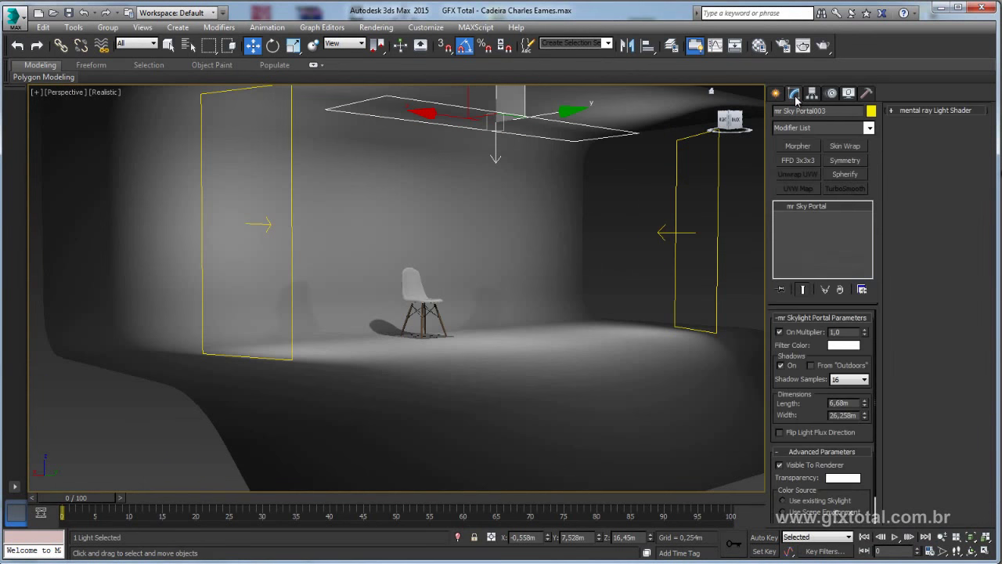
# Turn off Shadows On for mr Sky Portal003, tilt it -10° about X, and show the safe frame.
pyautogui.click(781, 365)
pyautogui.hotkey('shift', 'z')
pyautogui.hotkey('shift', 'z')
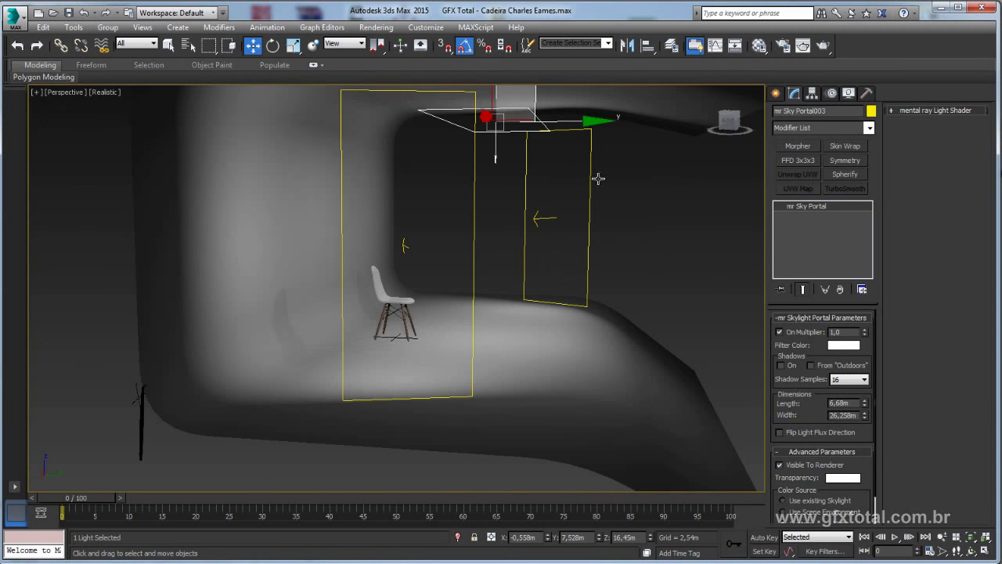
pyautogui.press('e')
pyautogui.moveTo(582, 103); pyautogui.dragTo(582, 108)
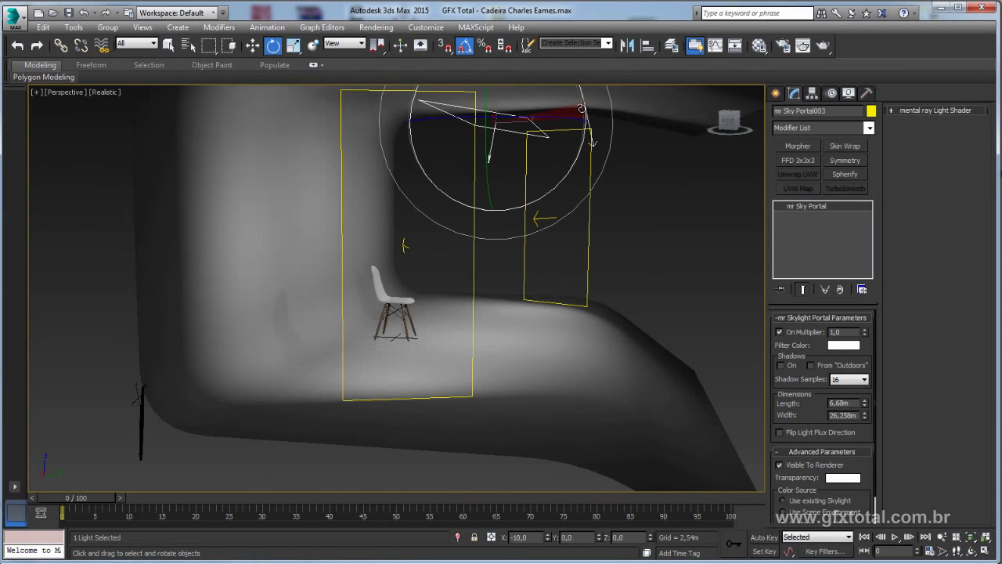
pyautogui.hotkey('shift', 'z')
pyautogui.hotkey('shift', 'z')
pyautogui.hotkey('shift', 'z')
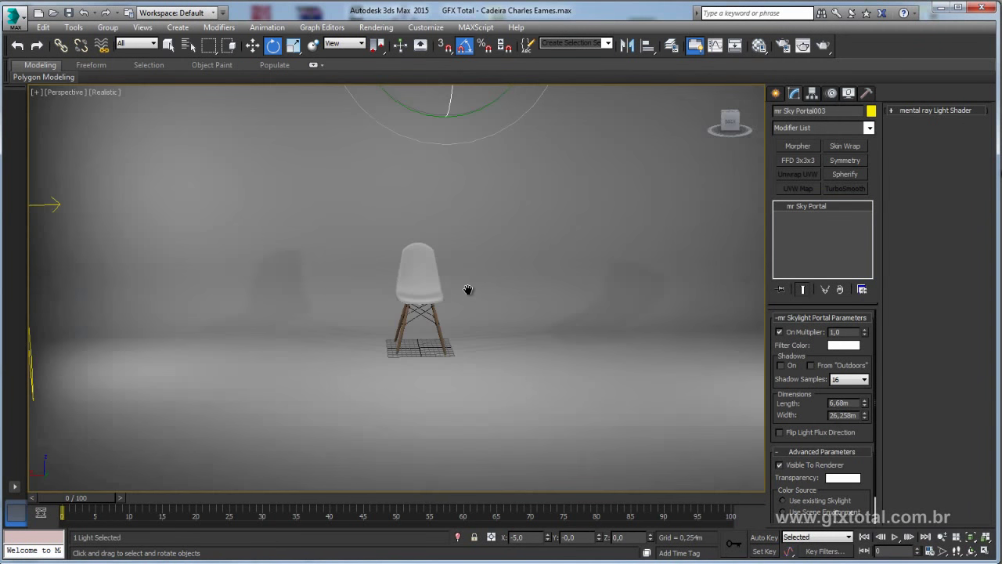
pyautogui.hotkey('shift', 'z')
pyautogui.hotkey('shift', 'z')
pyautogui.hotkey('shift', 'z')
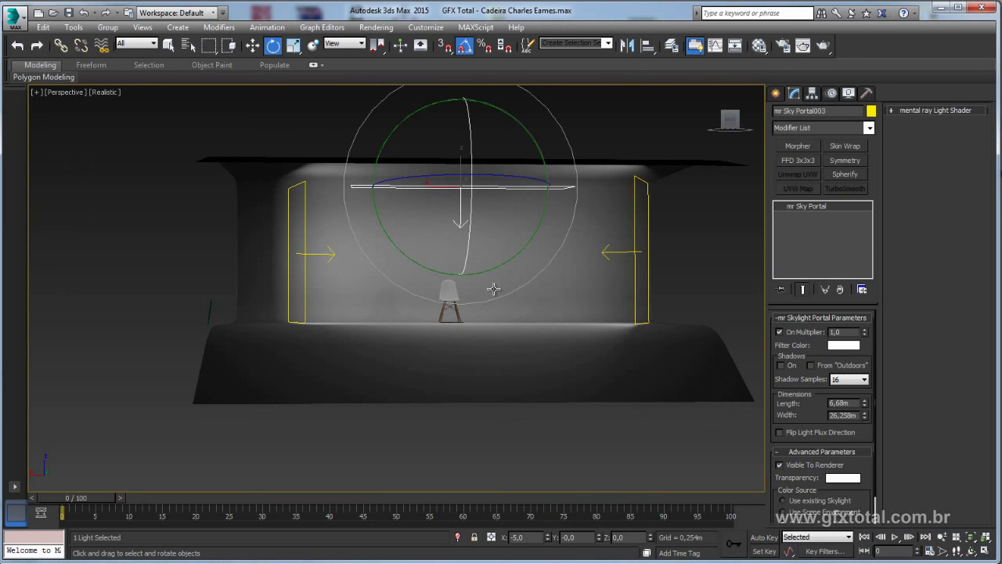
pyautogui.hotkey('shift', 'f')
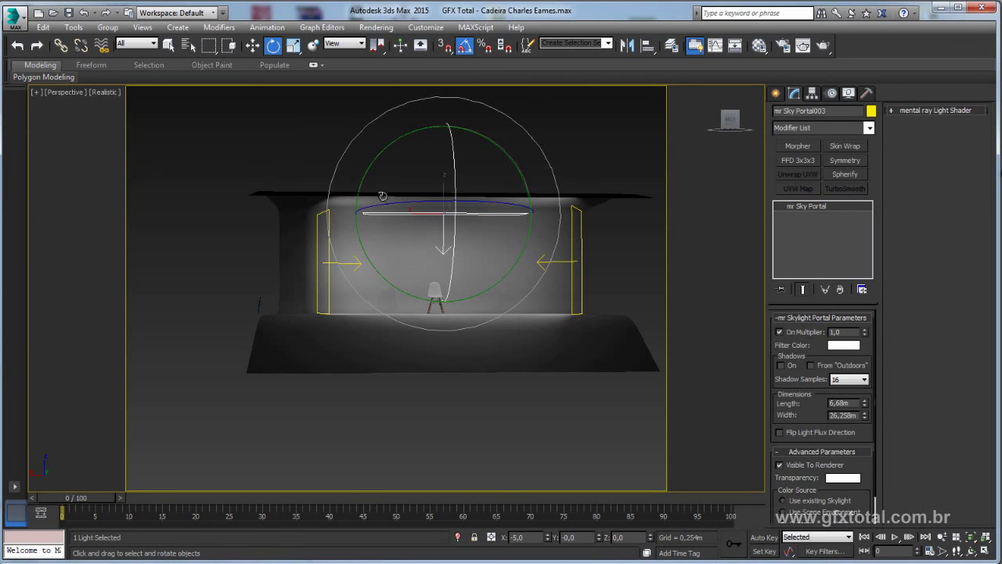
pyautogui.hotkey('shift', 'z')
pyautogui.hotkey('shift', 'z')
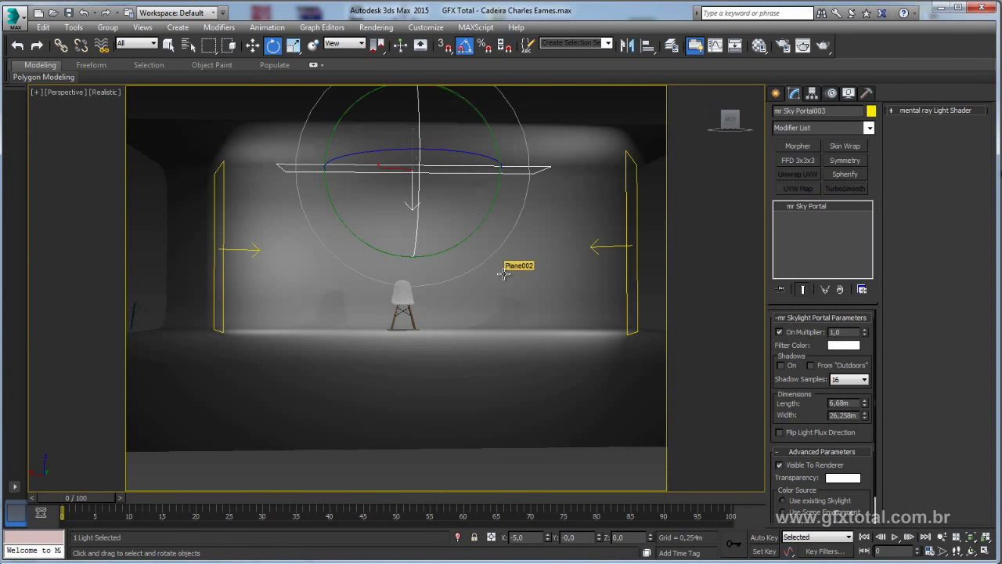
# Zoom in on the Eames chair, select its seat, and reframe the view around the whole chair.
pyautogui.scroll(5, 459, 286)
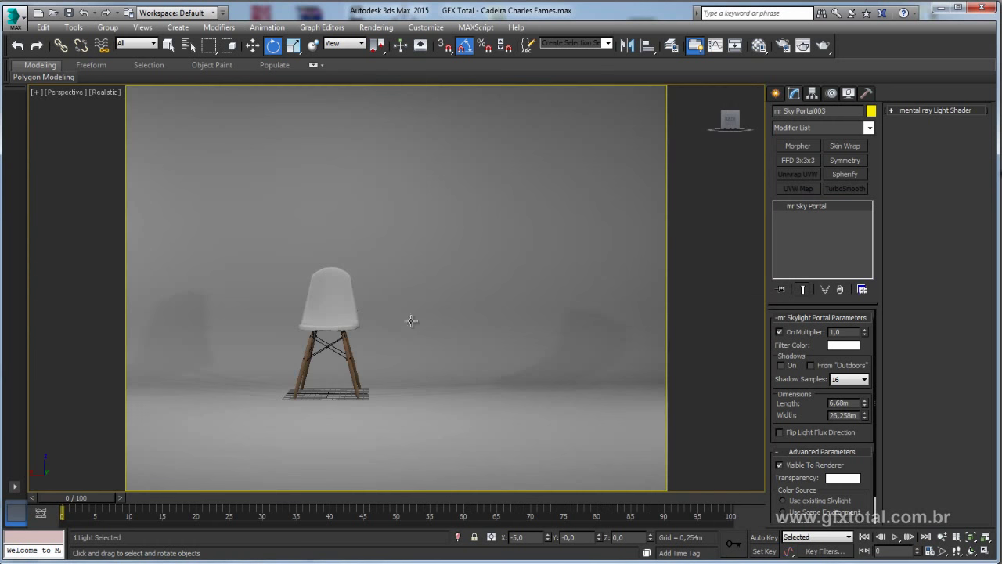
pyautogui.scroll(3, 411, 321)
pyautogui.scroll(3, 438, 321)
pyautogui.scroll(3, 459, 324)
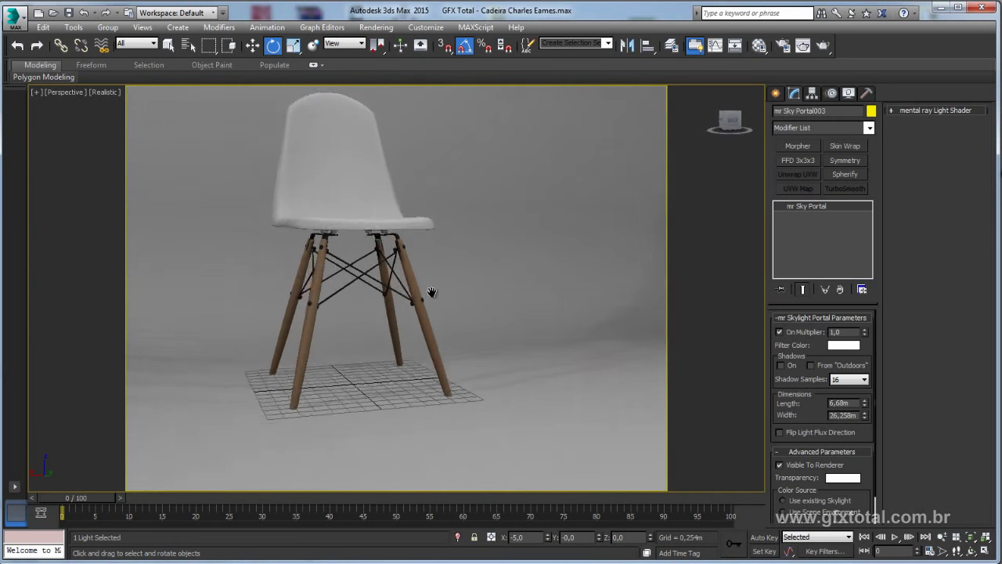
pyautogui.click(360, 156)
pyautogui.scroll(3, 423, 204)
pyautogui.scroll(3, 440, 182)
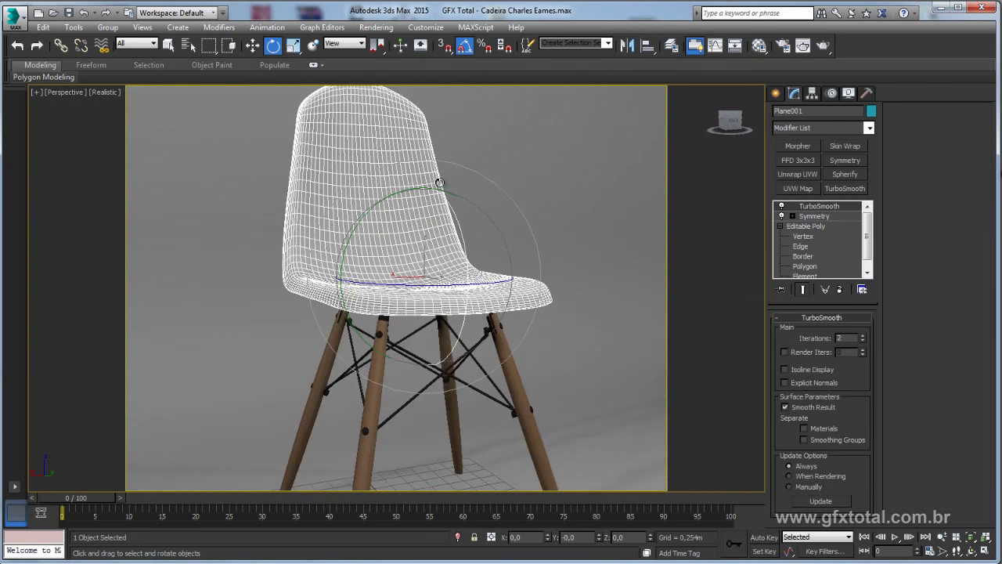
pyautogui.scroll(-3, 439, 182)
pyautogui.keyDown('alt'); pyautogui.moveTo(439, 188); pyautogui.dragTo(457, 231, button='middle'); pyautogui.keyUp('alt')
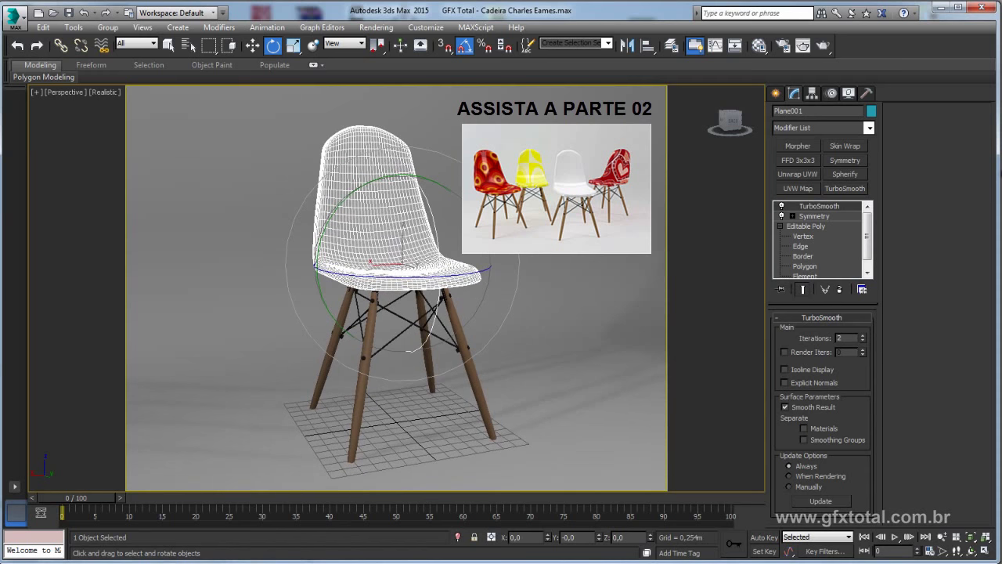